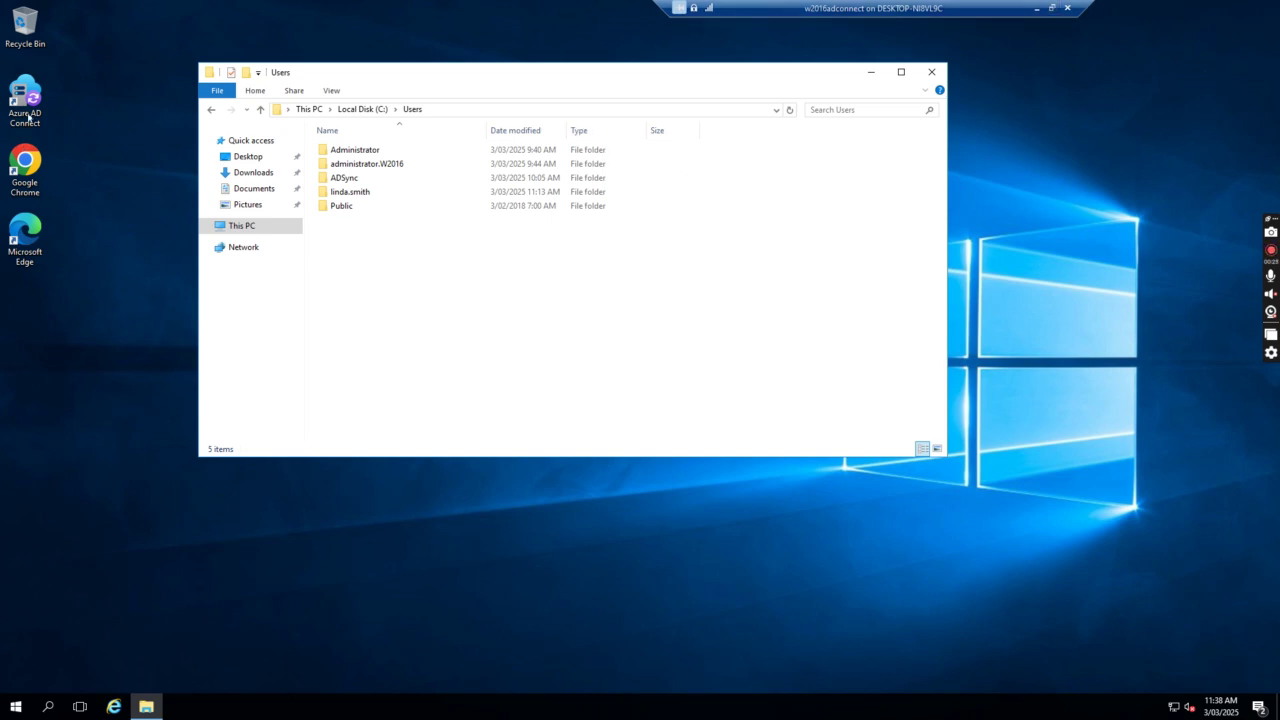
# Reposition the VM window, return to full screen, and launch Azure AD Connect from the desktop.
pyautogui.click(1051, 7)
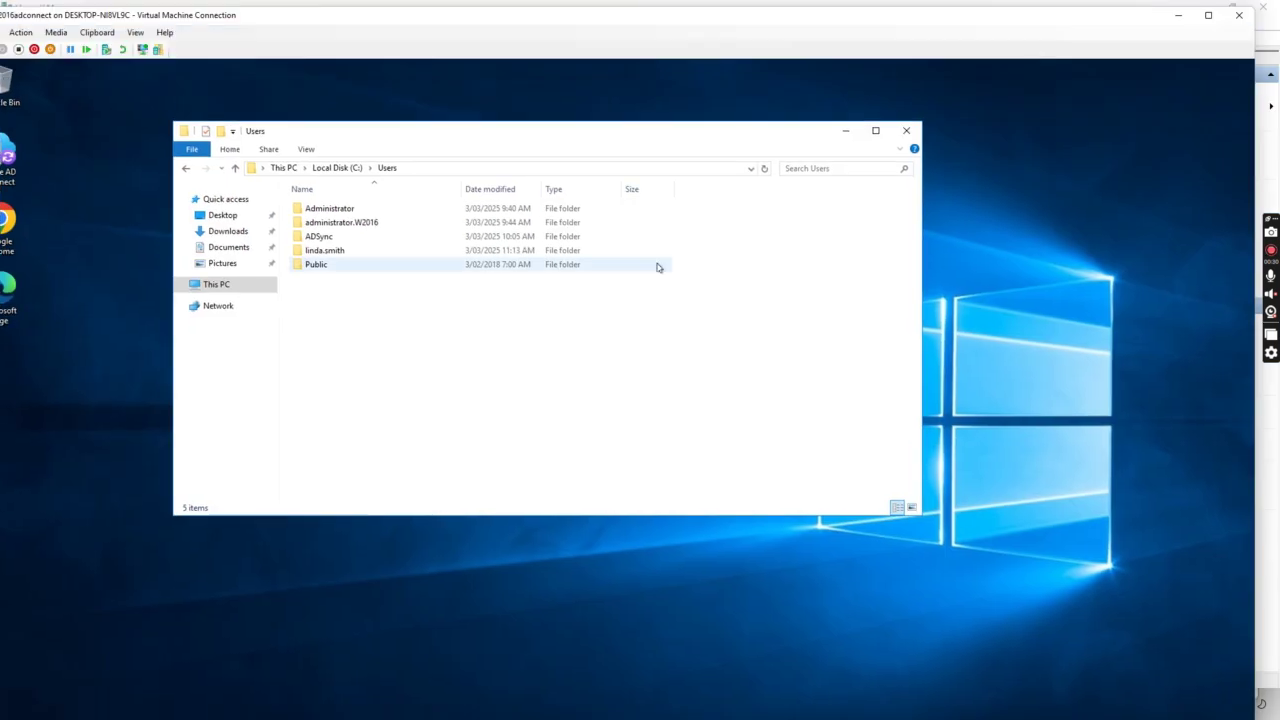
pyautogui.doubleClick(591, 20)
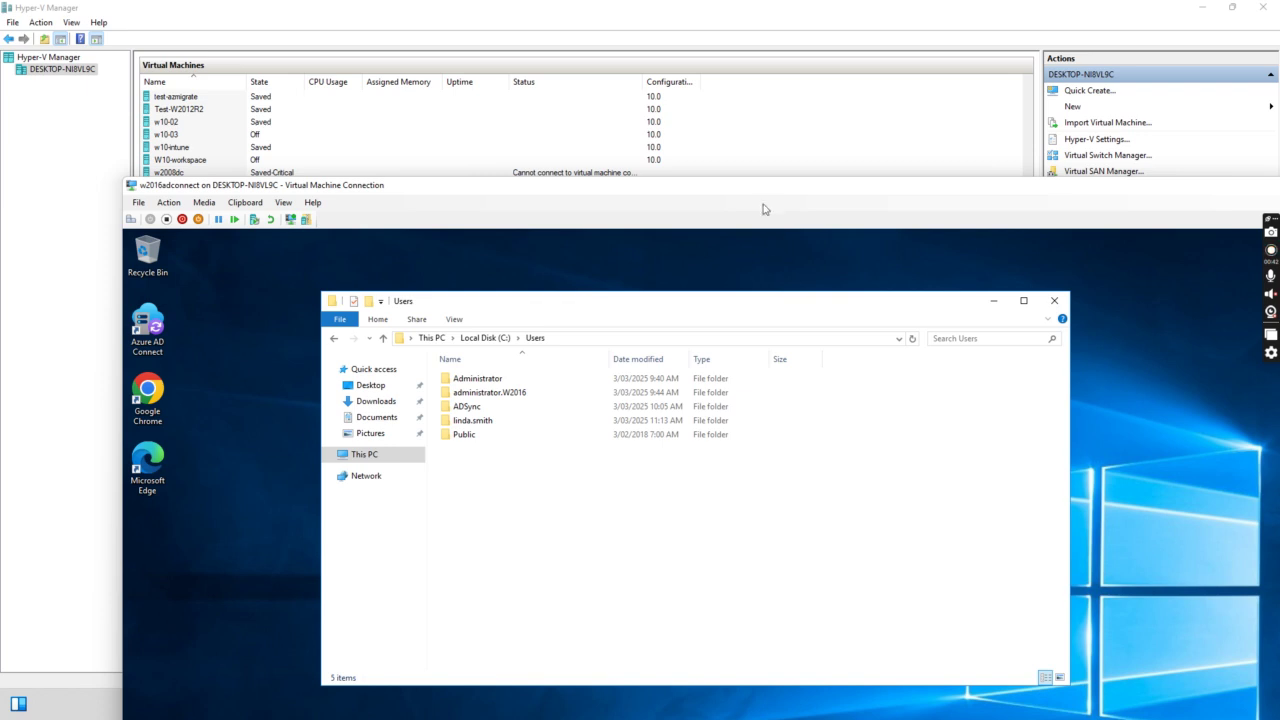
pyautogui.moveTo(771, 186); pyautogui.dragTo(686, 57)
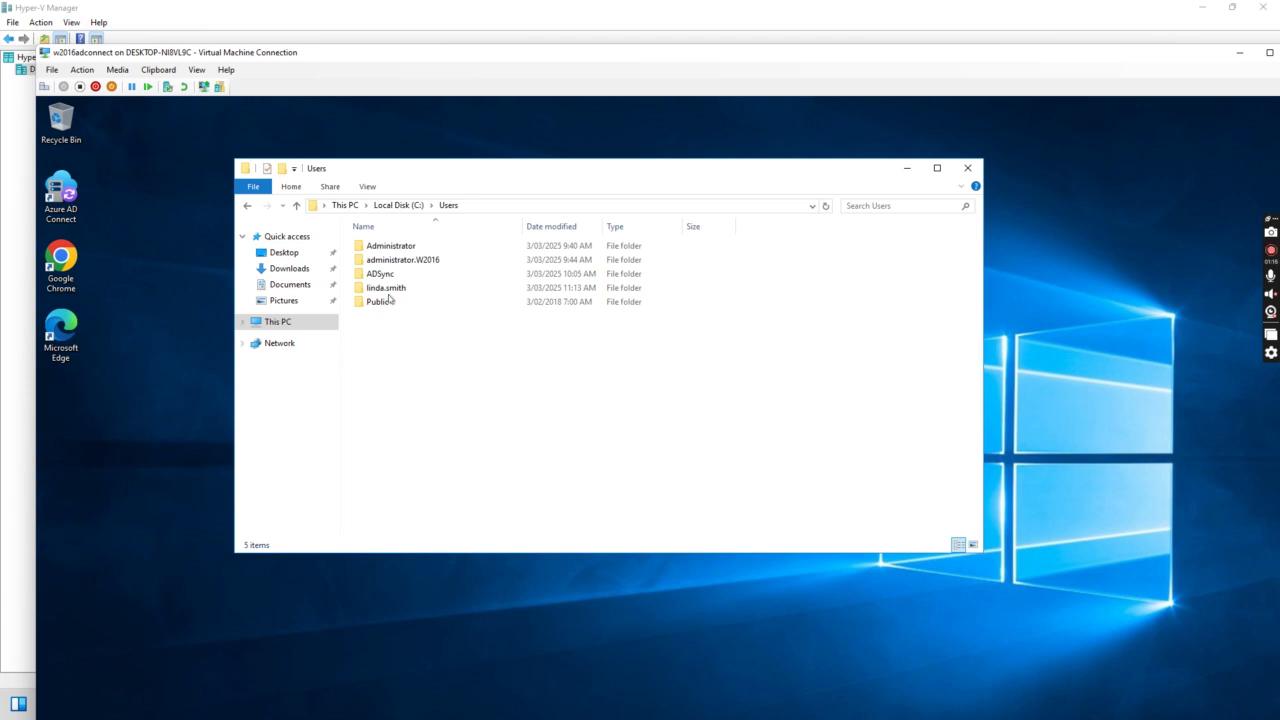
pyautogui.moveTo(603, 51); pyautogui.dragTo(563, 40)
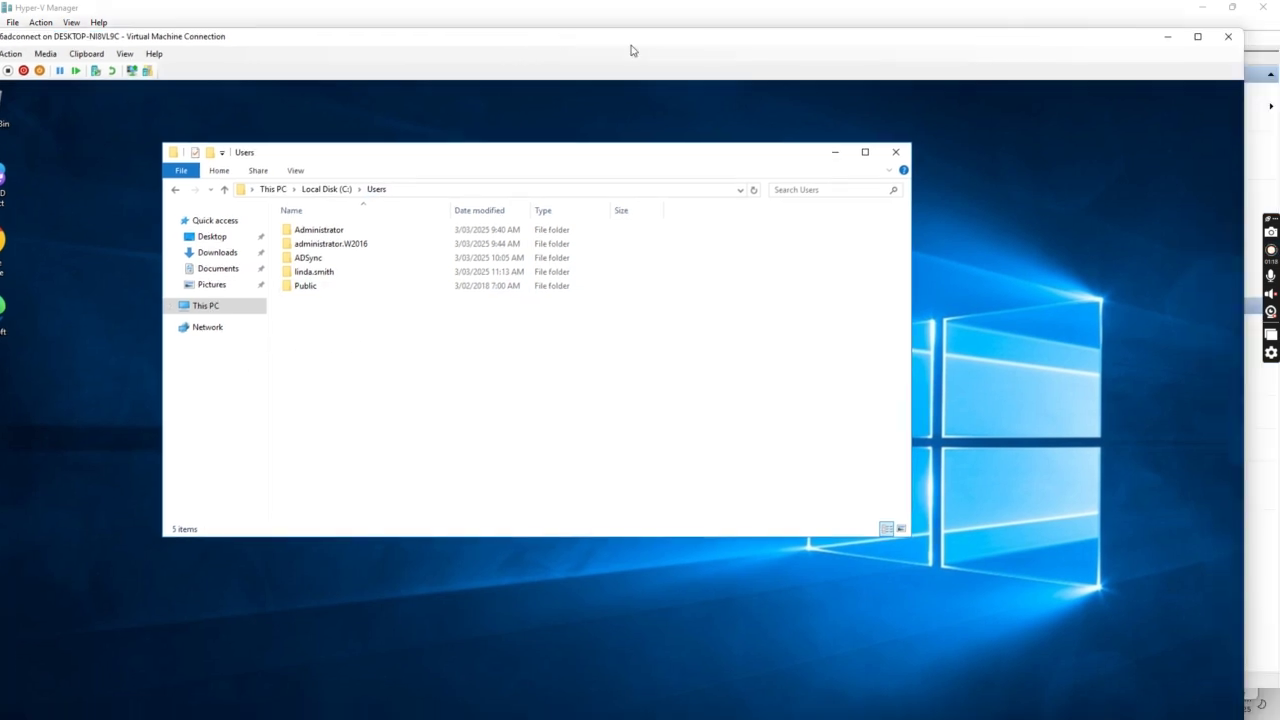
pyautogui.click(1198, 37)
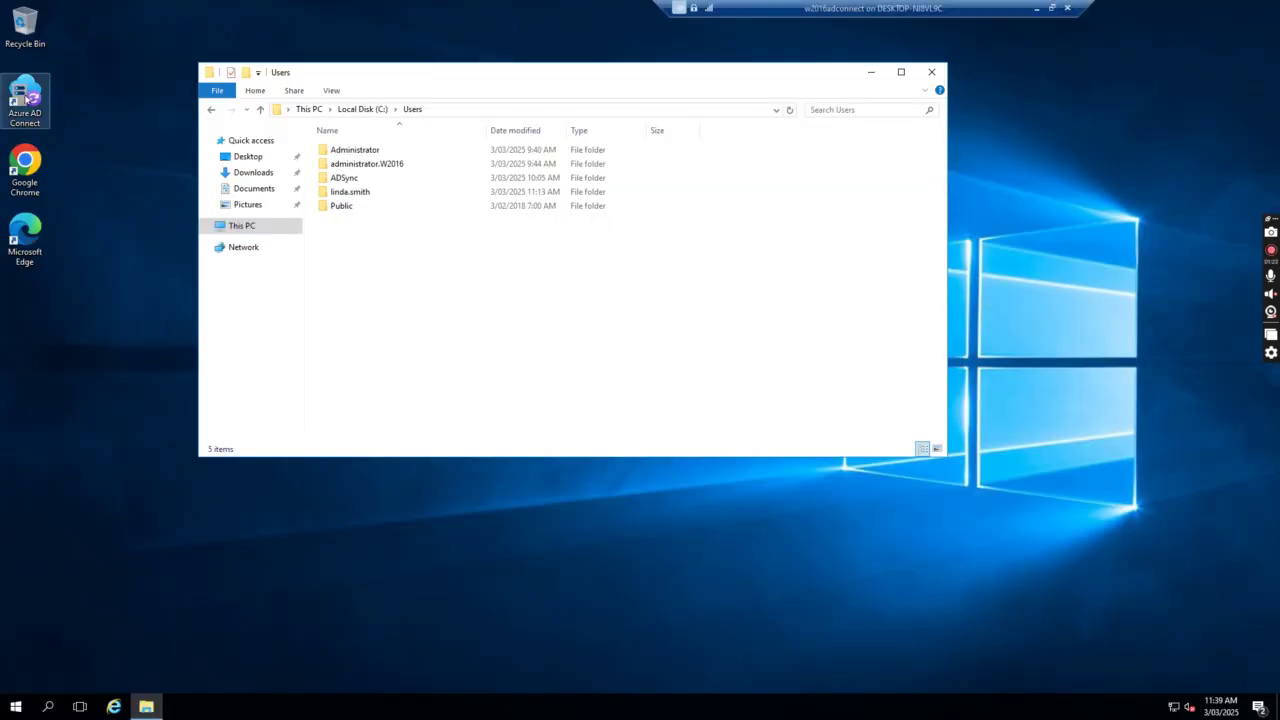
pyautogui.doubleClick(25, 100)
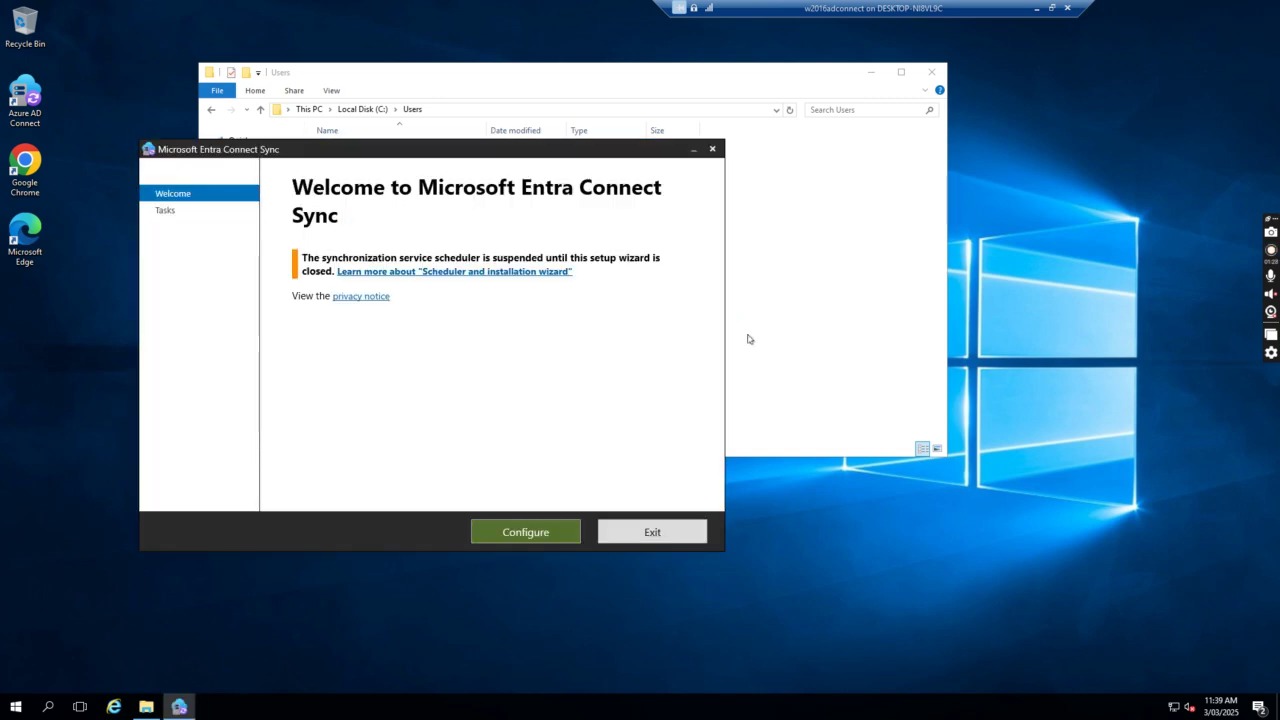
# Choose Change user sign-in, keep the pre-filled admin username, and enter the administrator password.
pyautogui.click(542, 538)
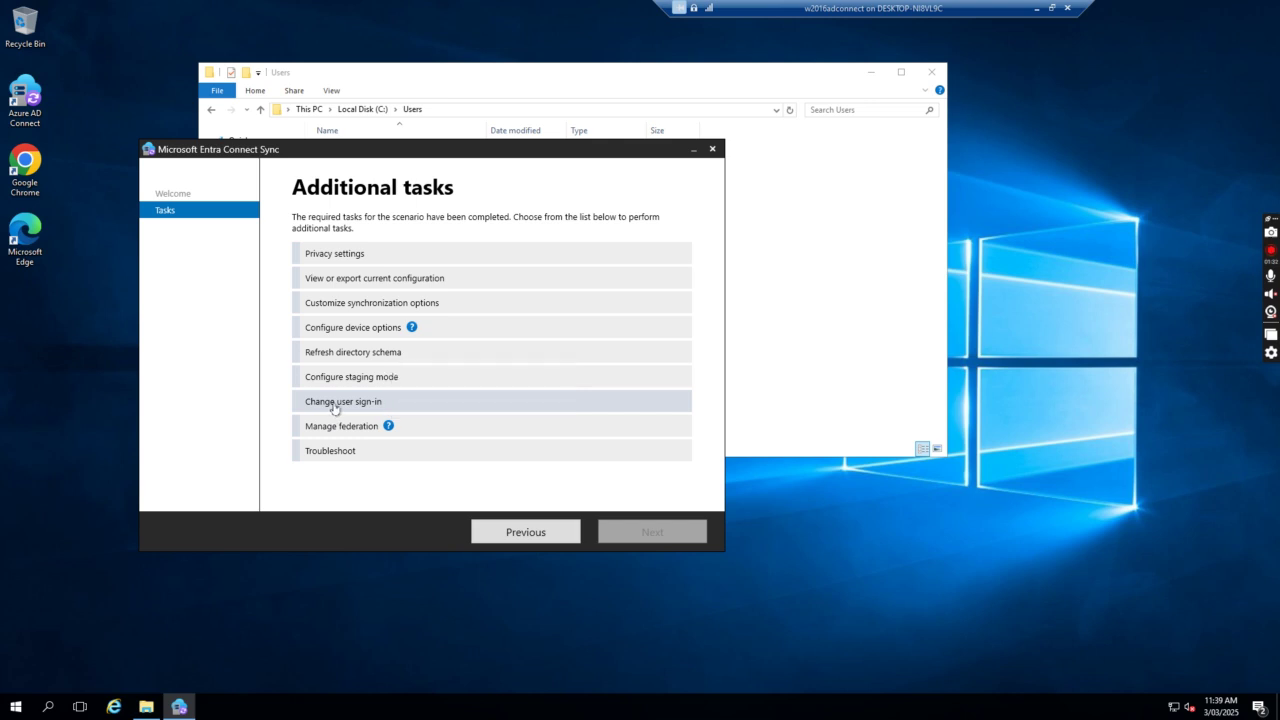
pyautogui.click(386, 402)
pyautogui.click(653, 532)
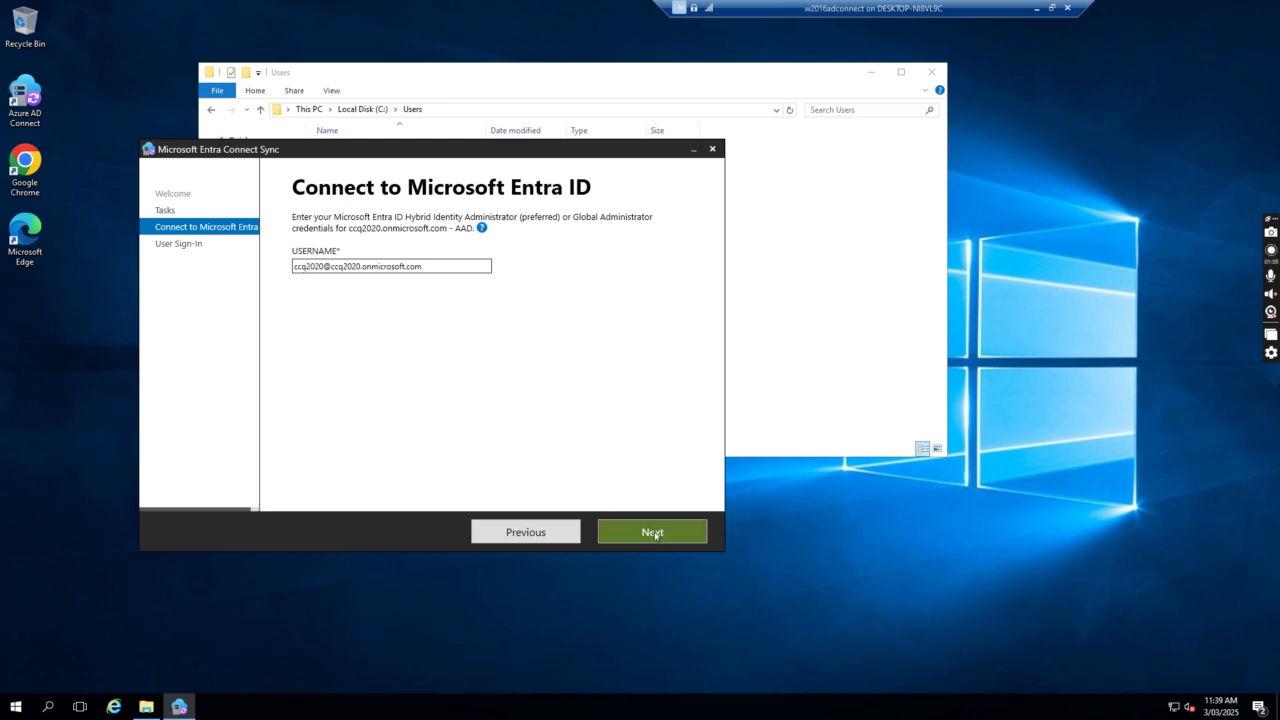
pyautogui.click(653, 532)
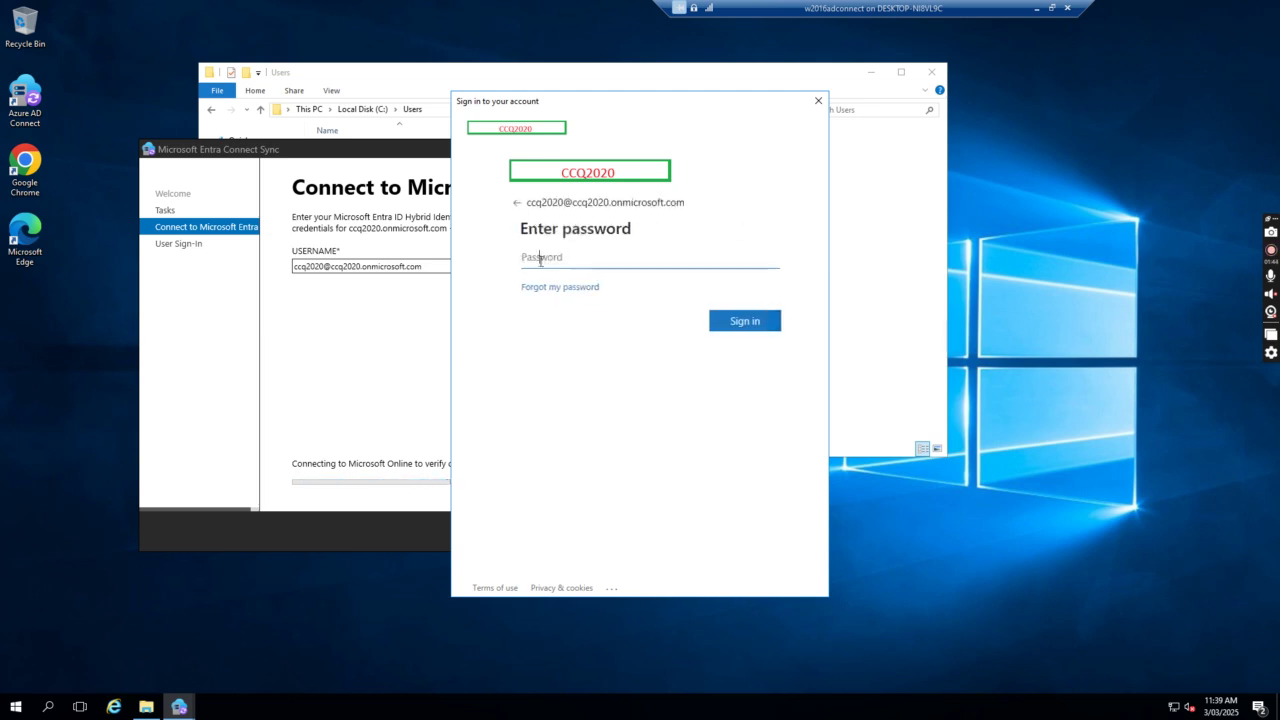
pyautogui.write('•')
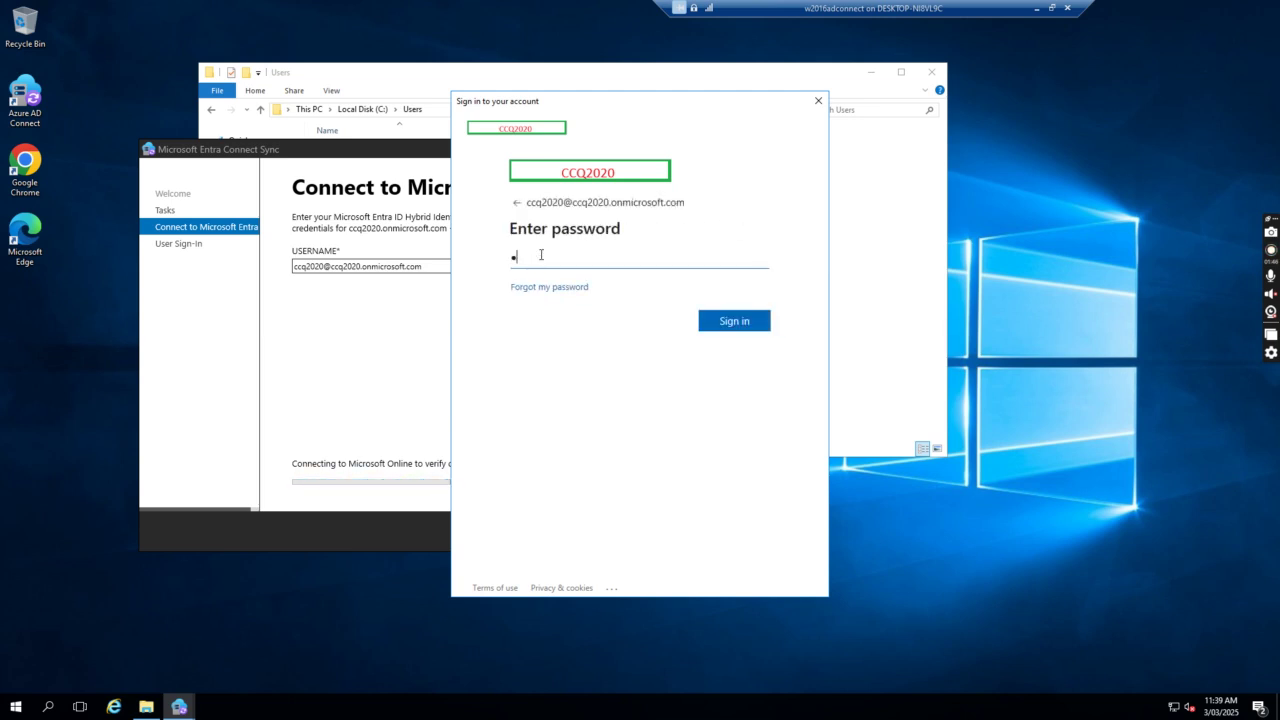
pyautogui.write('••••••••••')
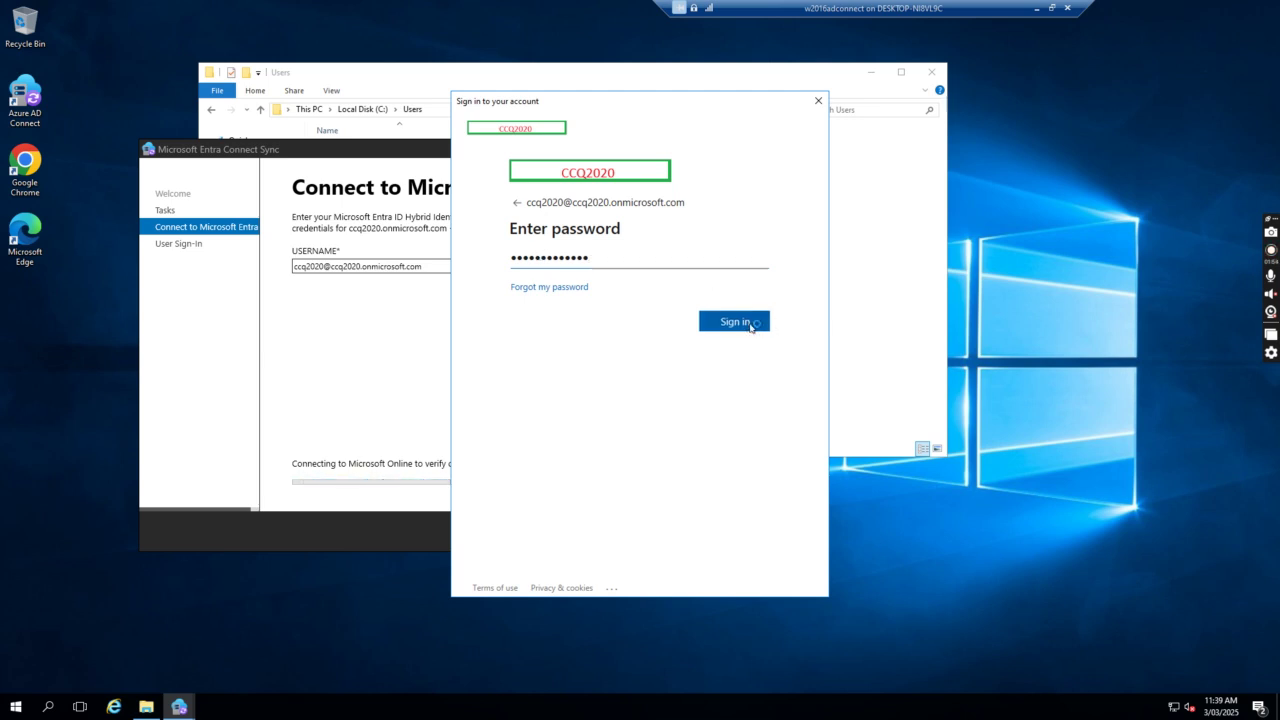
# Sign in, see pass-through authentication with single sign-on already enabled, and close the wizard unchanged.
pyautogui.click(750, 325)
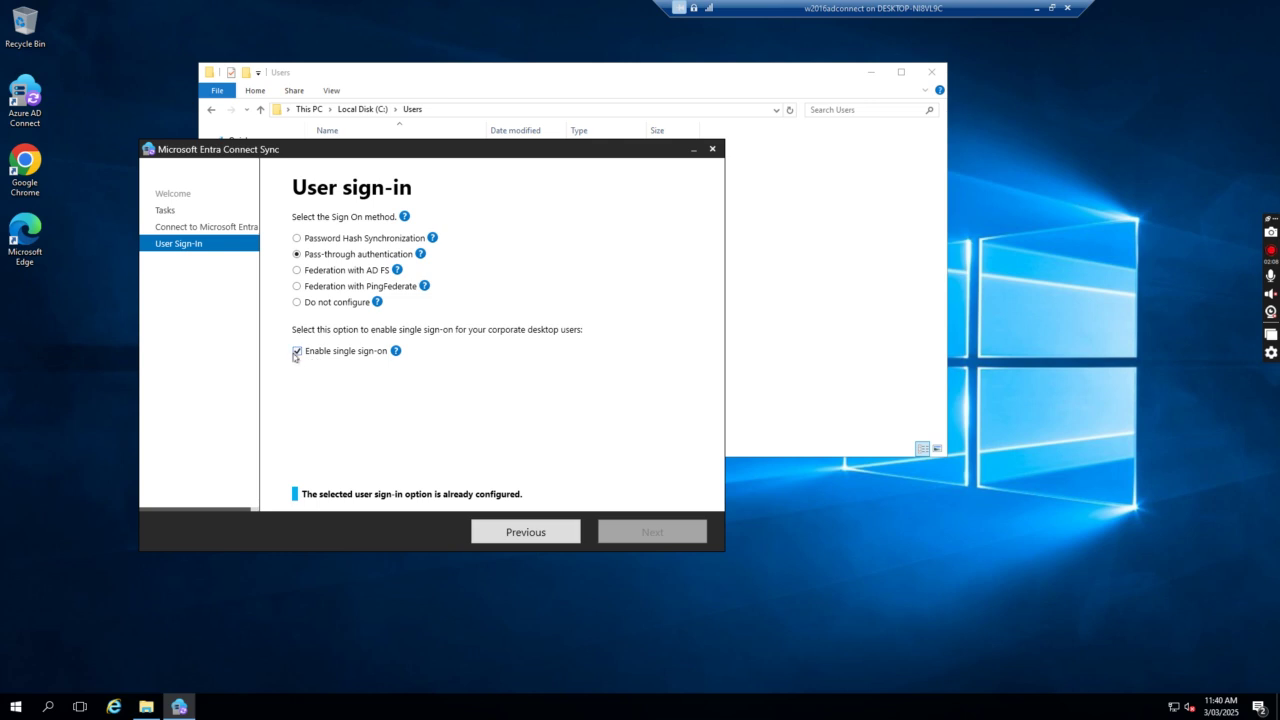
pyautogui.click(712, 149)
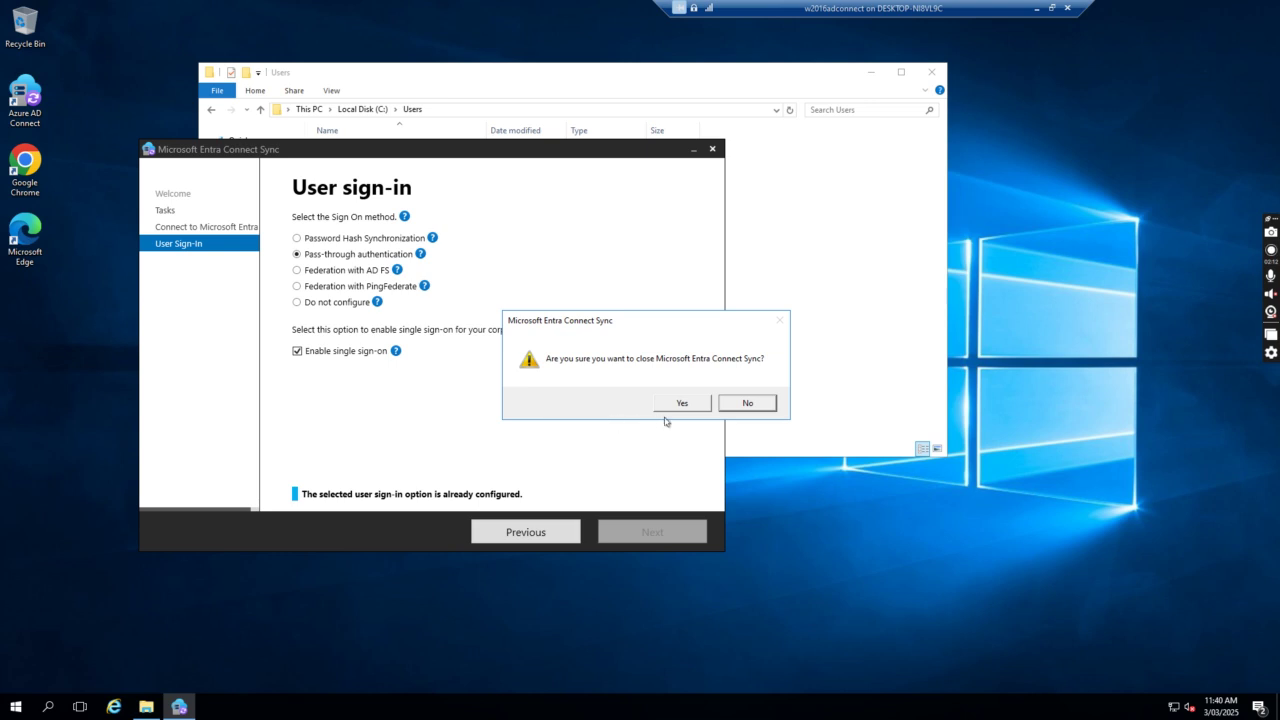
pyautogui.click(683, 408)
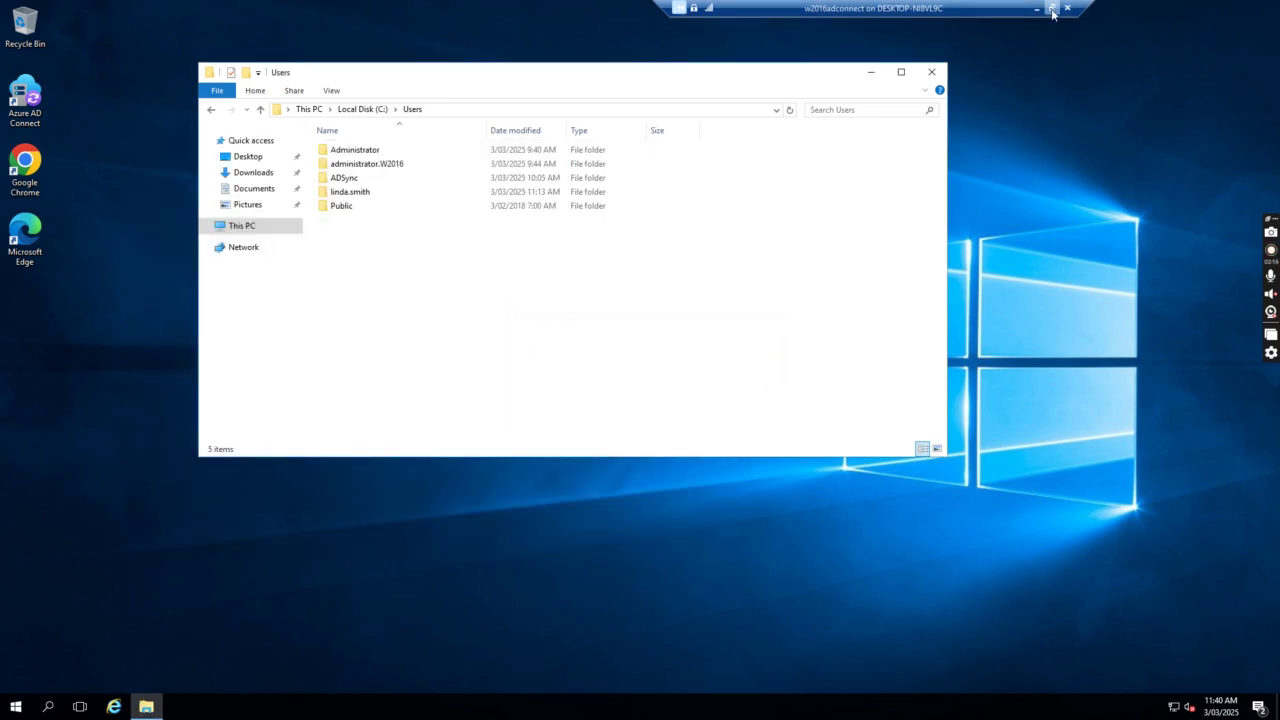
pyautogui.click(1051, 8)
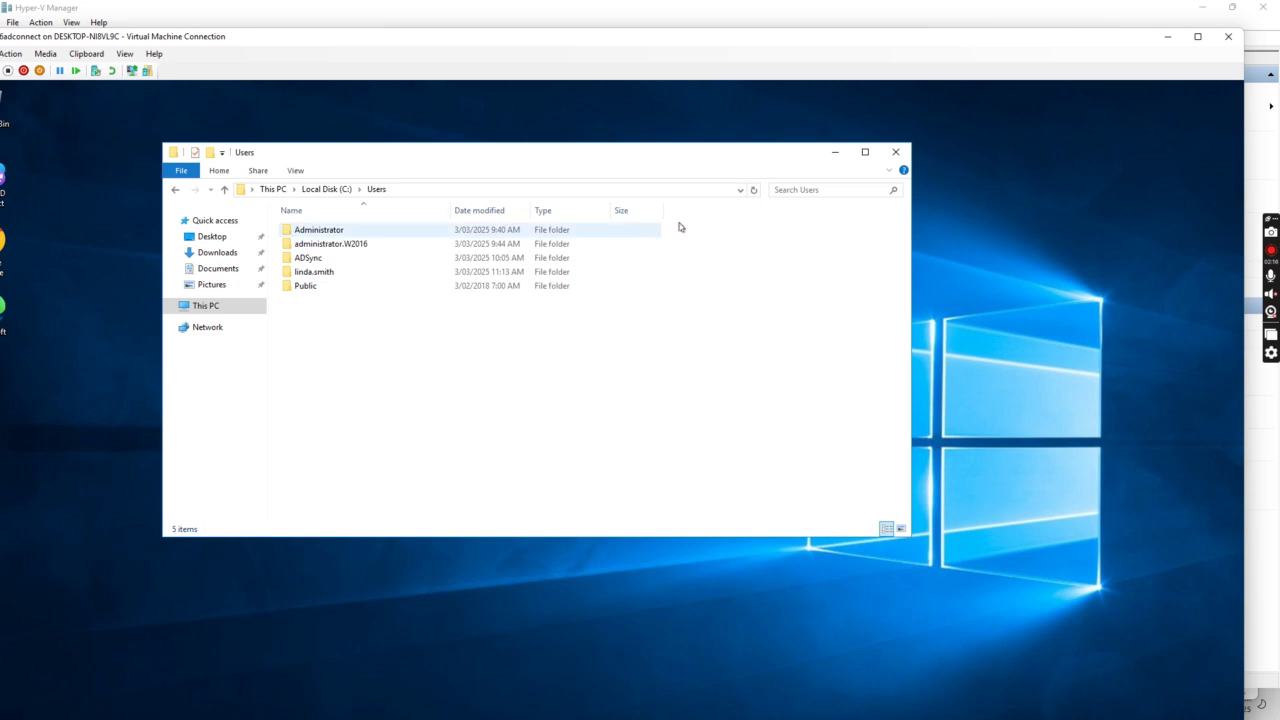
# Bring the W2016DC-azure VM window up full screen and open the sso GPO's context menu.
pyautogui.click(1167, 41)
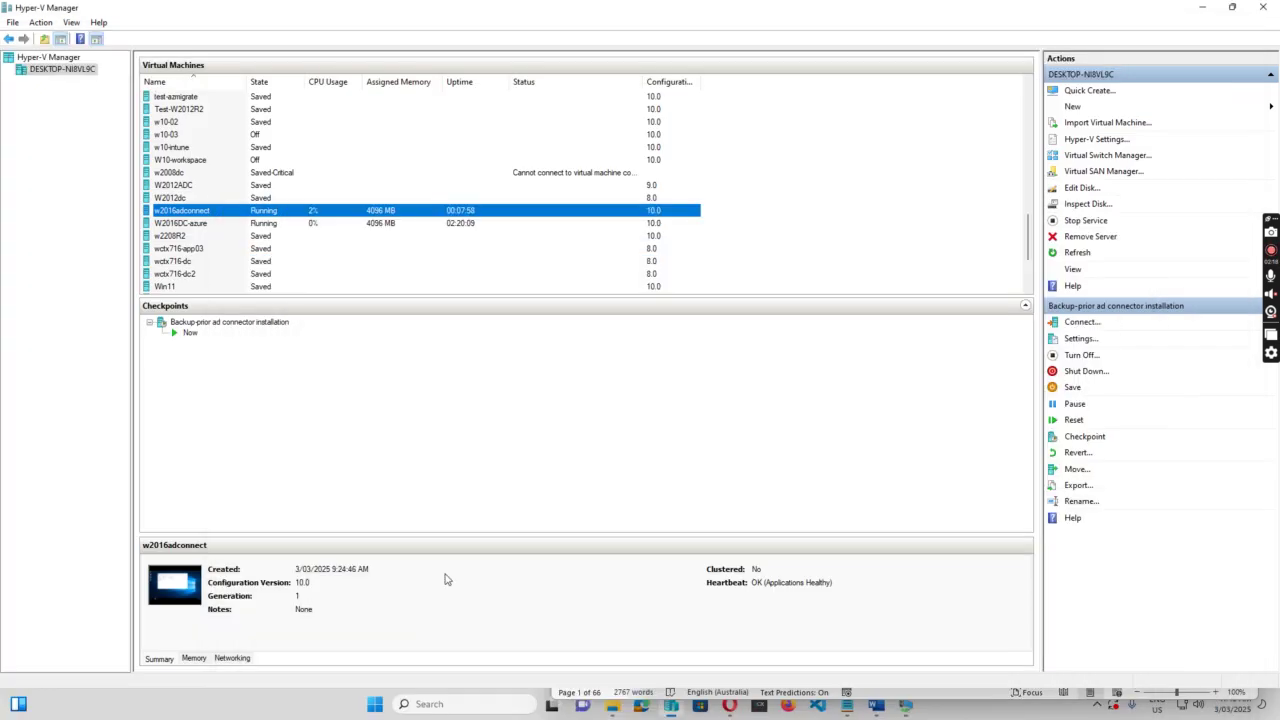
pyautogui.moveTo(890, 712)
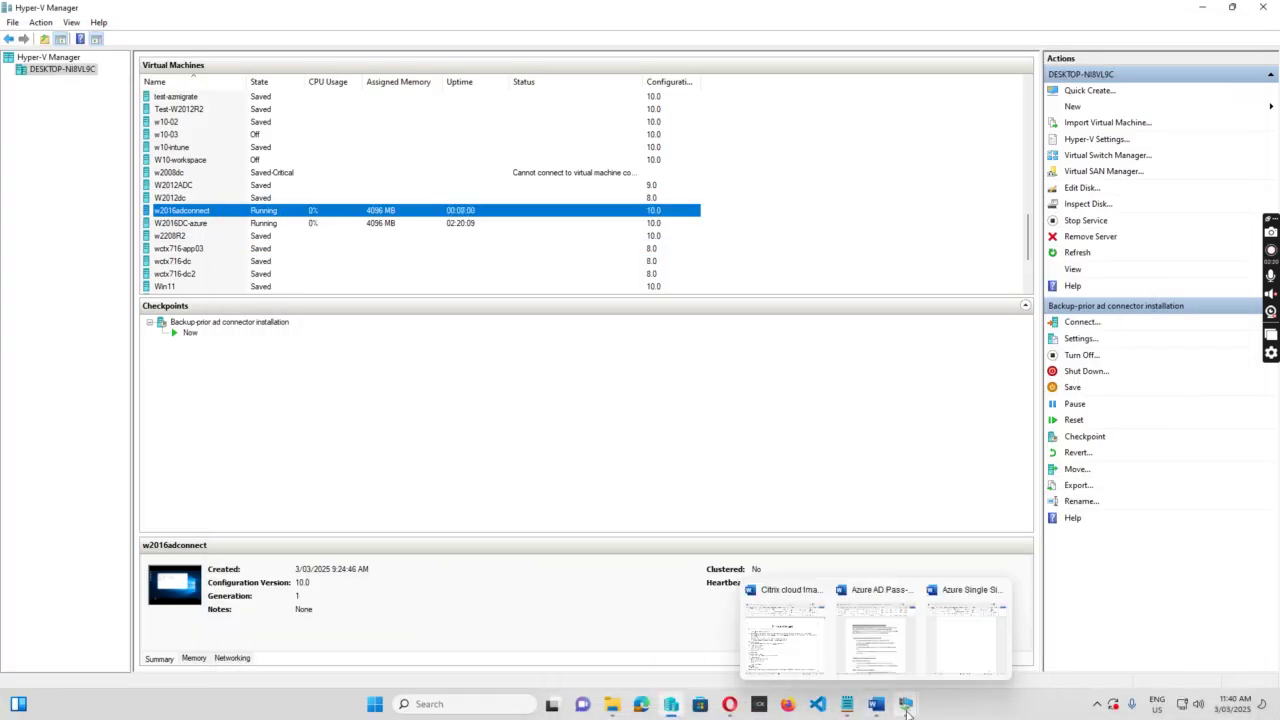
pyautogui.moveTo(876, 590)
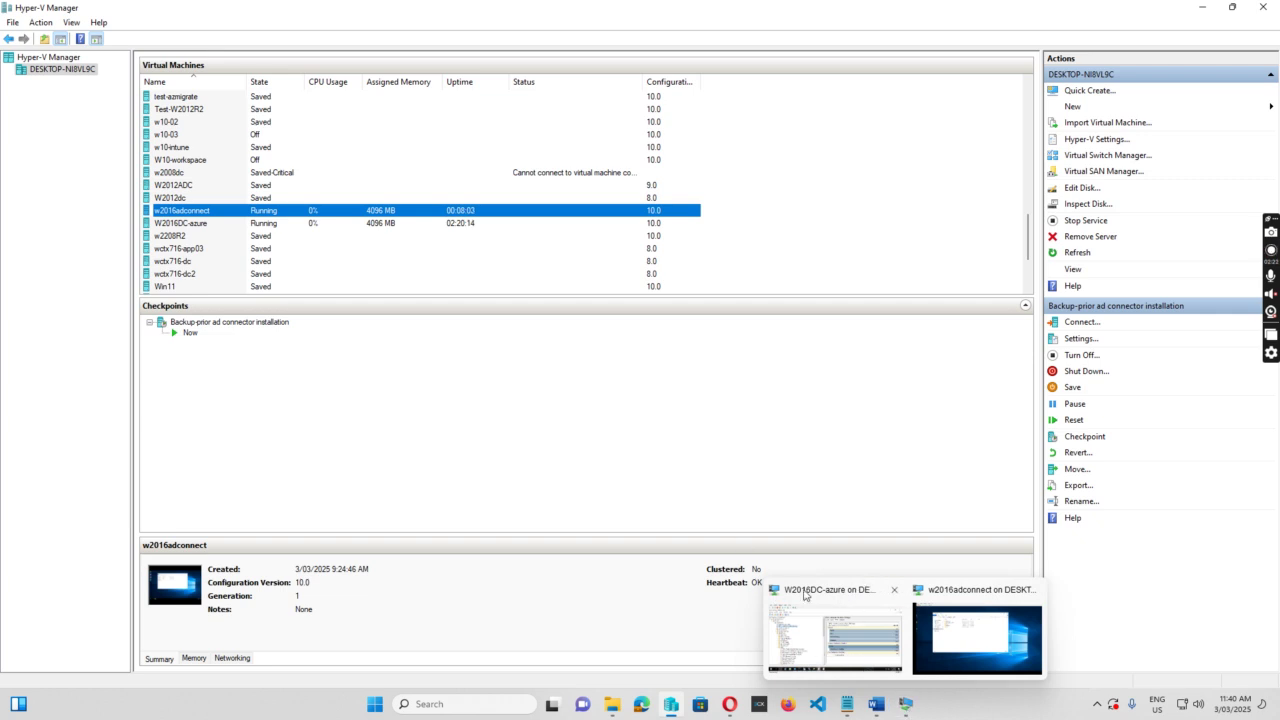
pyautogui.click(812, 596)
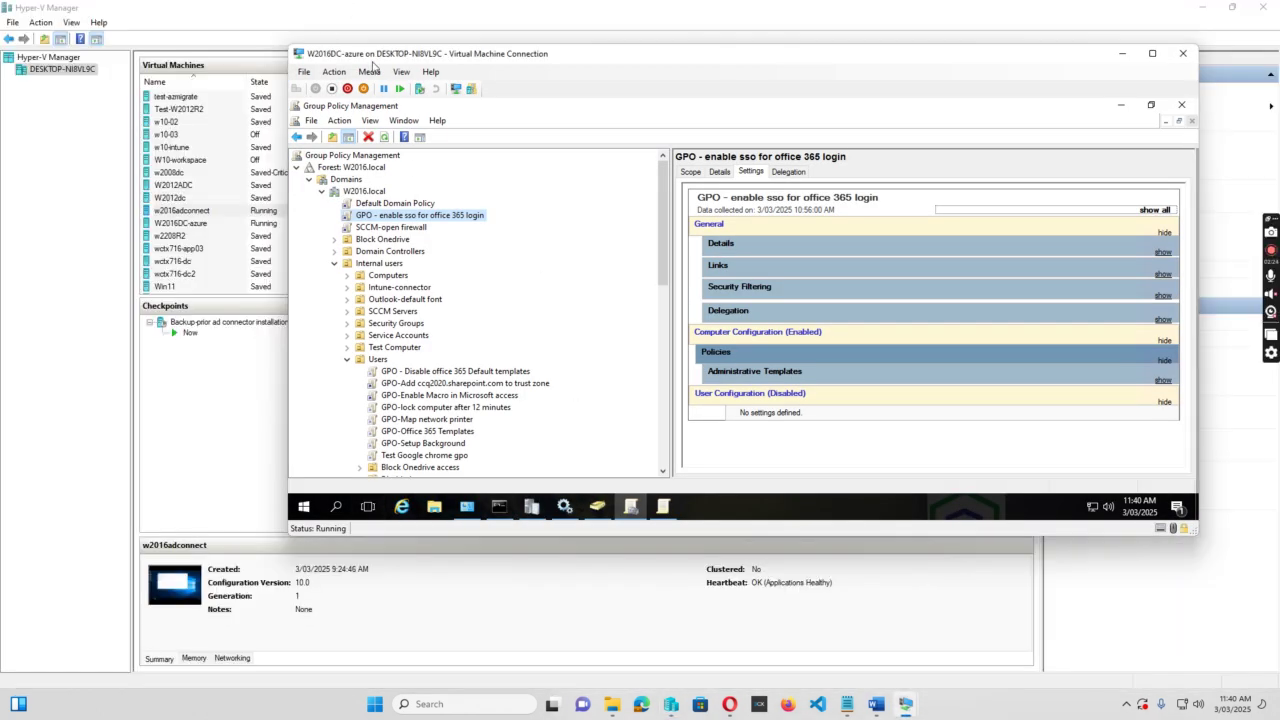
pyautogui.moveTo(645, 54); pyautogui.dragTo(547, 57)
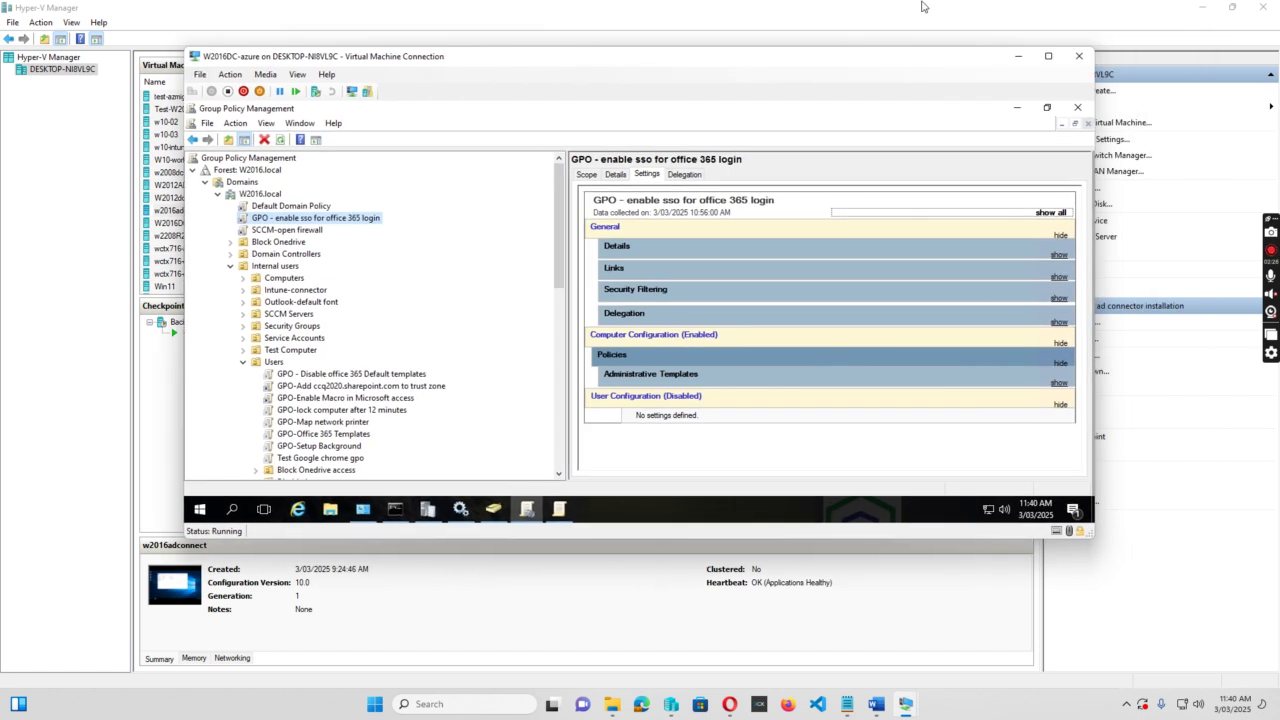
pyautogui.click(1050, 56)
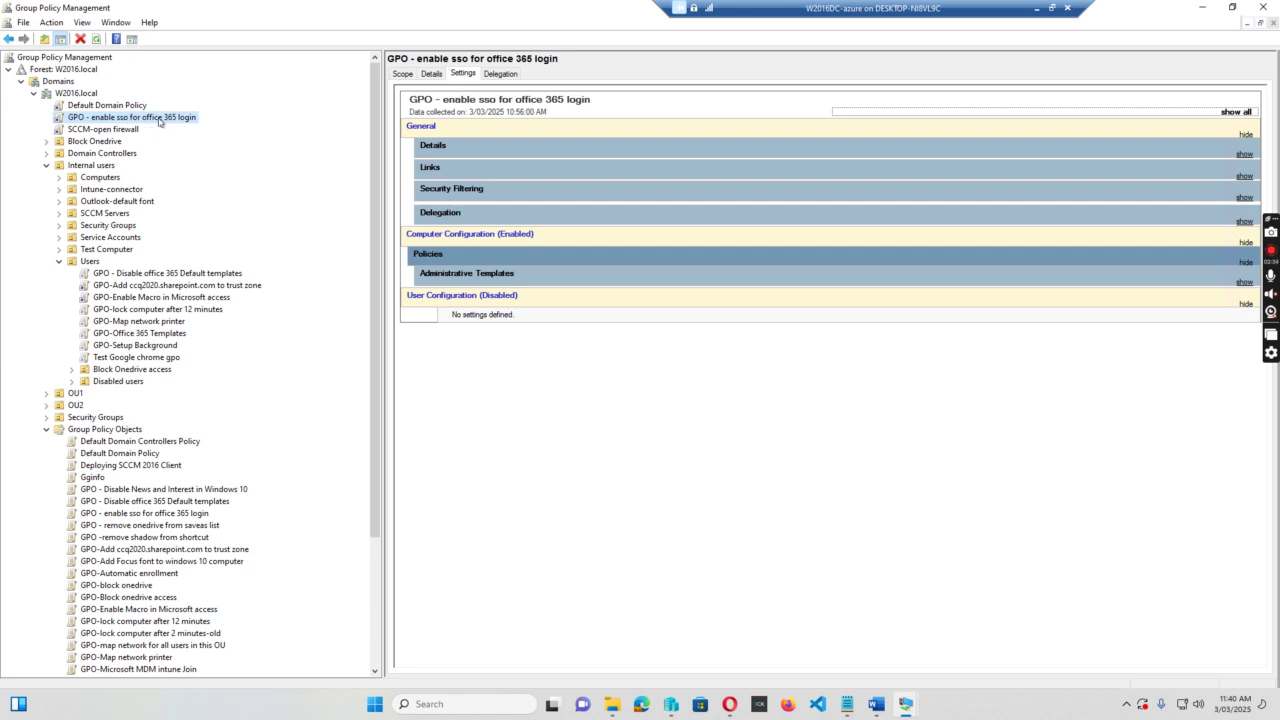
pyautogui.rightClick(158, 121)
# Edit the sso GPO and browse to Windows Components > Internet Explorer > Internet Control Panel > Security Page.
pyautogui.click(192, 129)
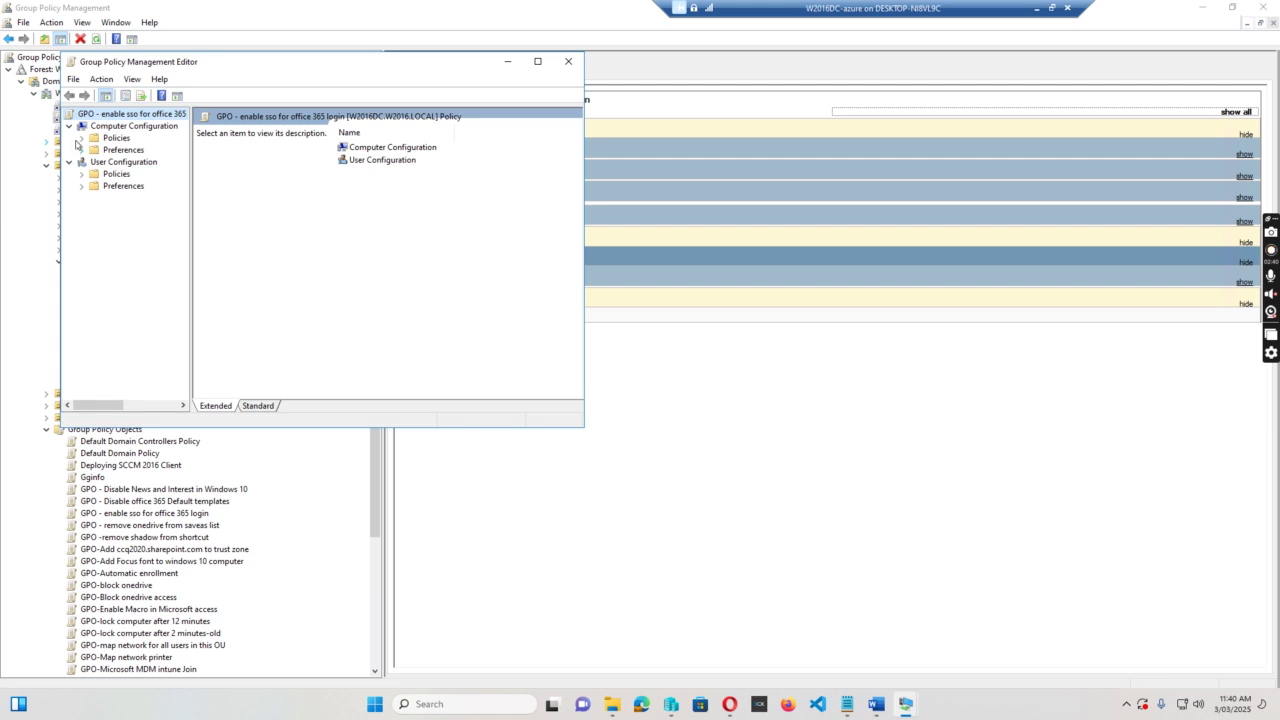
pyautogui.click(82, 138)
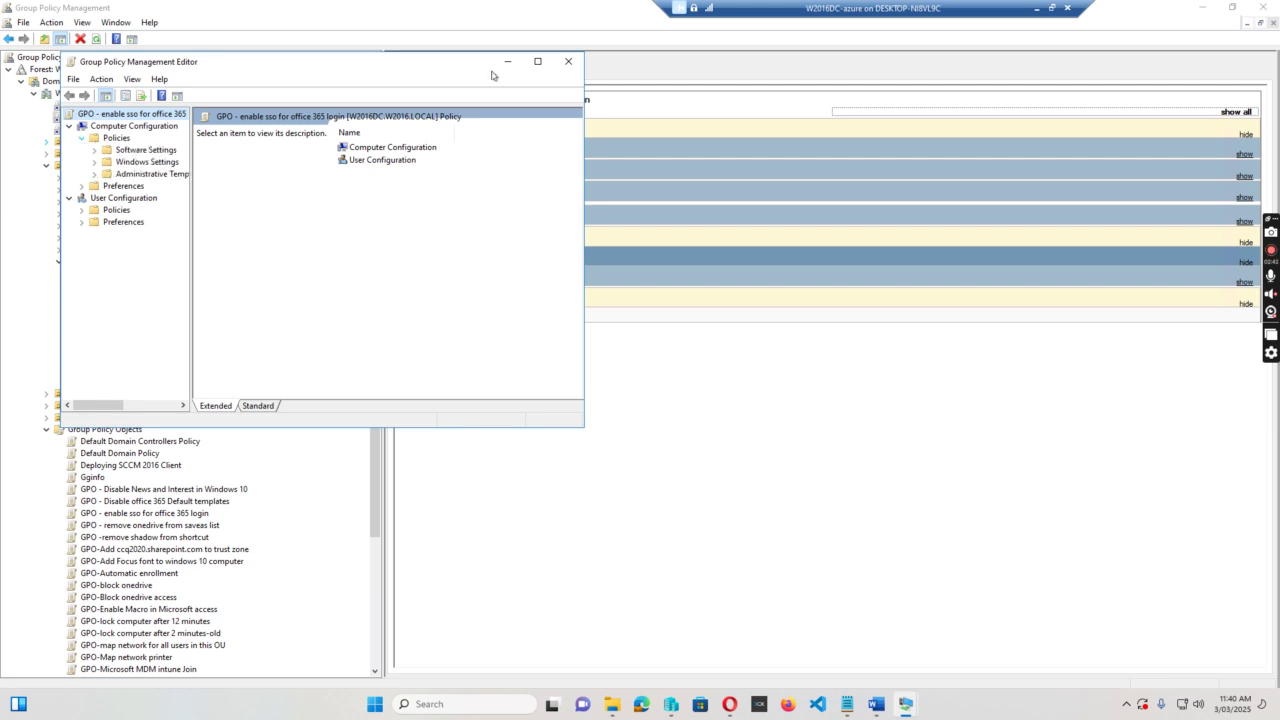
pyautogui.click(537, 61)
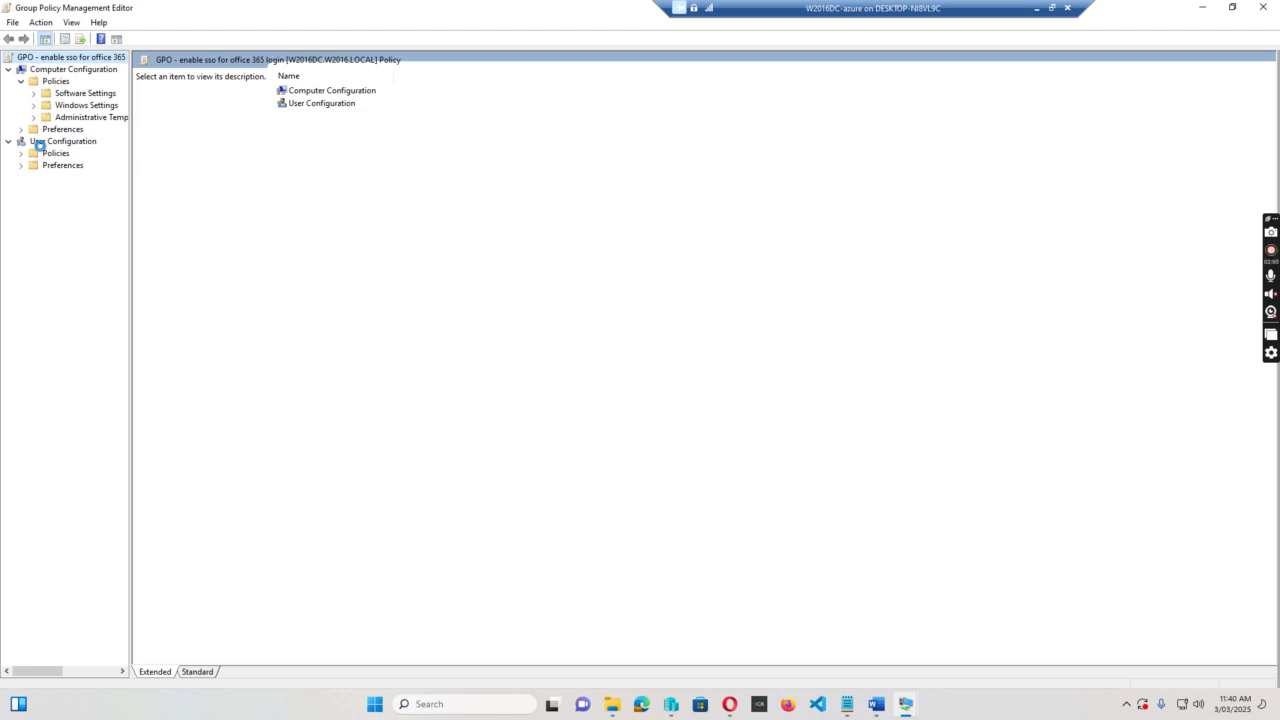
pyautogui.click(33, 117)
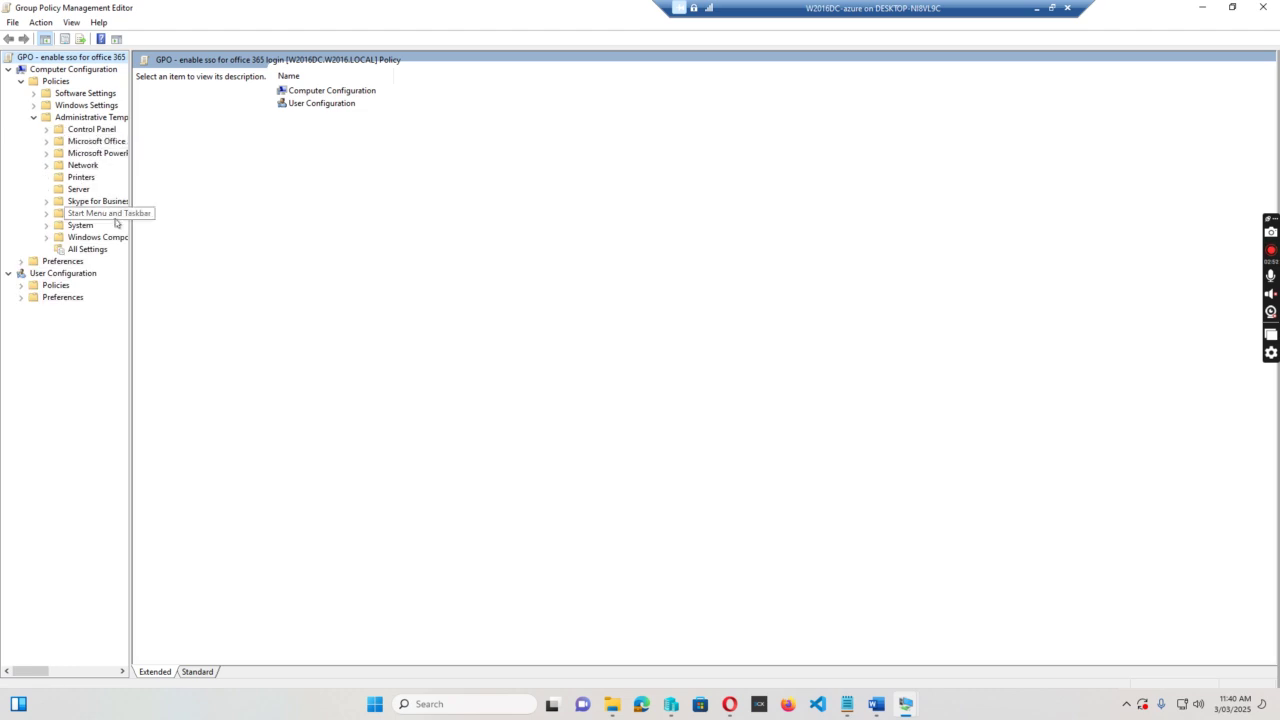
pyautogui.click(47, 238)
pyautogui.moveTo(129, 288); pyautogui.dragTo(262, 300)
pyautogui.scroll(-9, 203, 309)
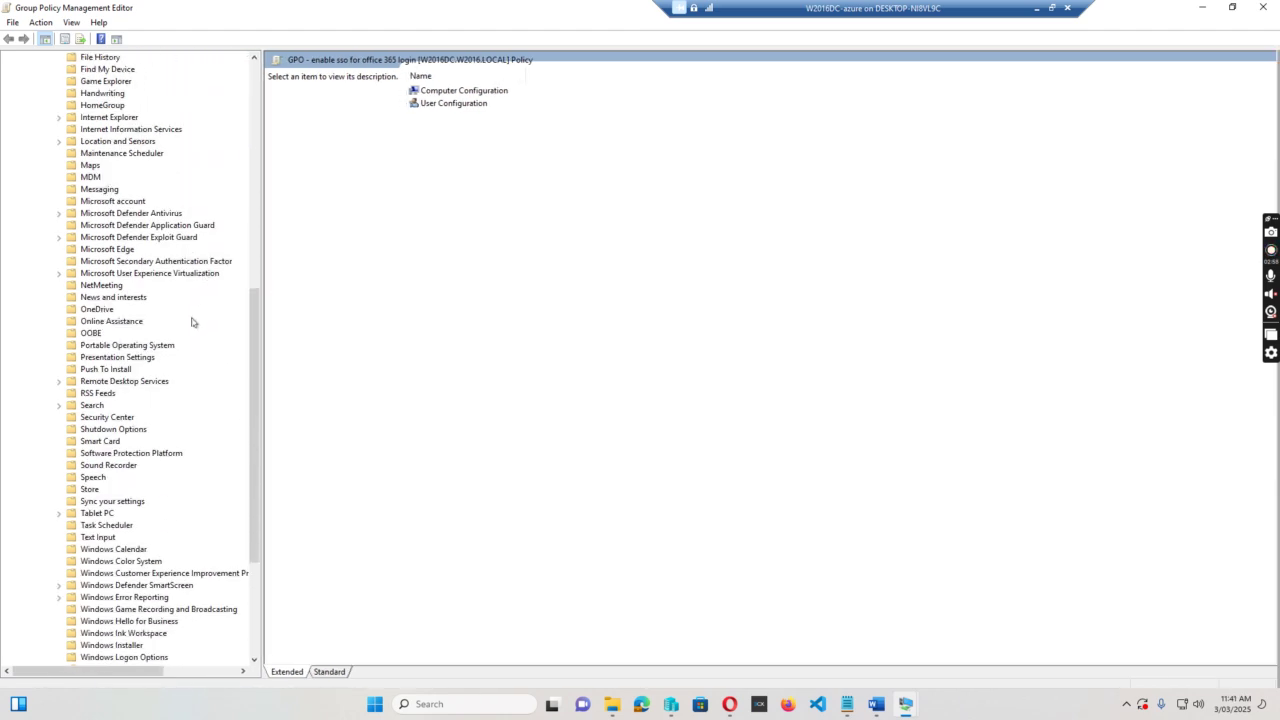
pyautogui.click(60, 117)
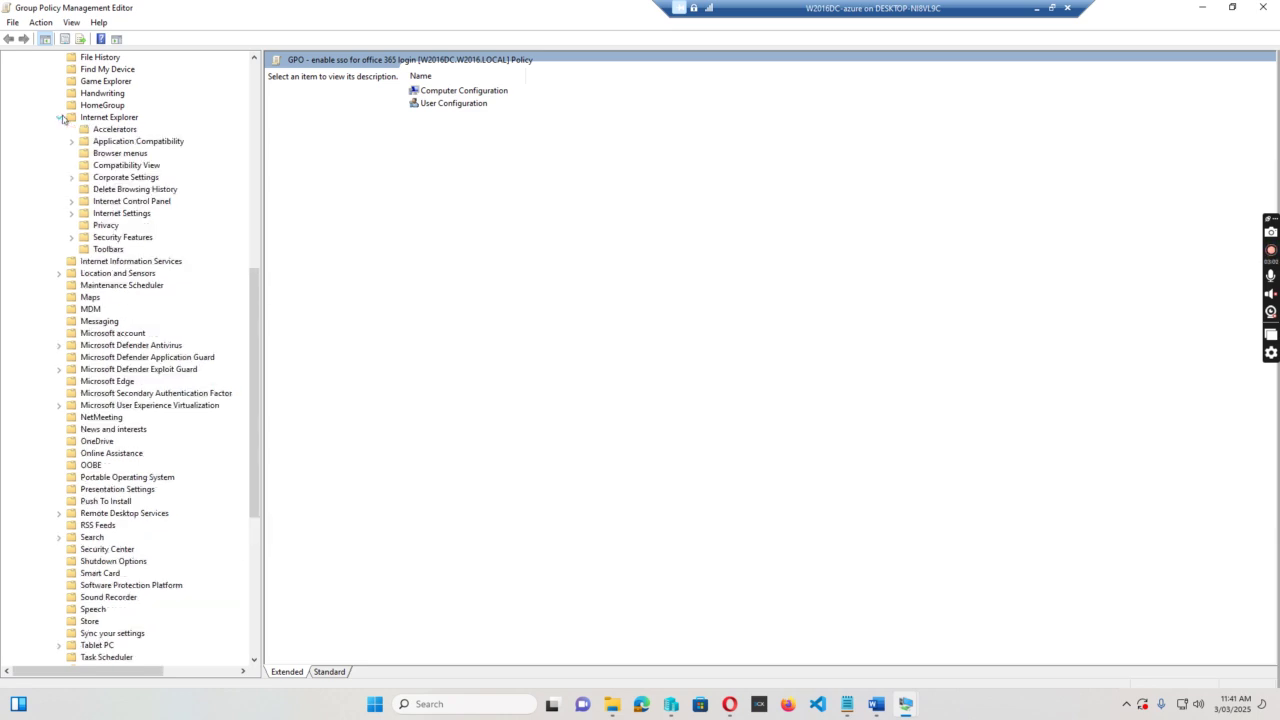
pyautogui.click(71, 202)
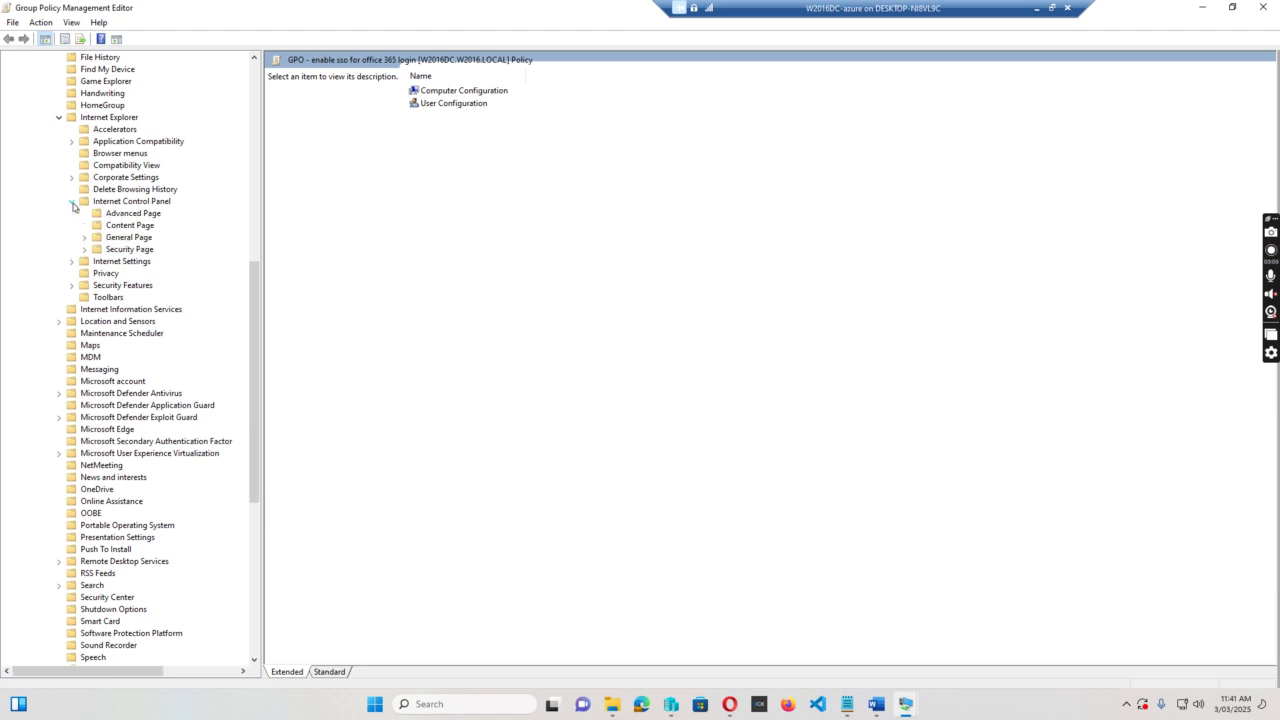
pyautogui.click(129, 250)
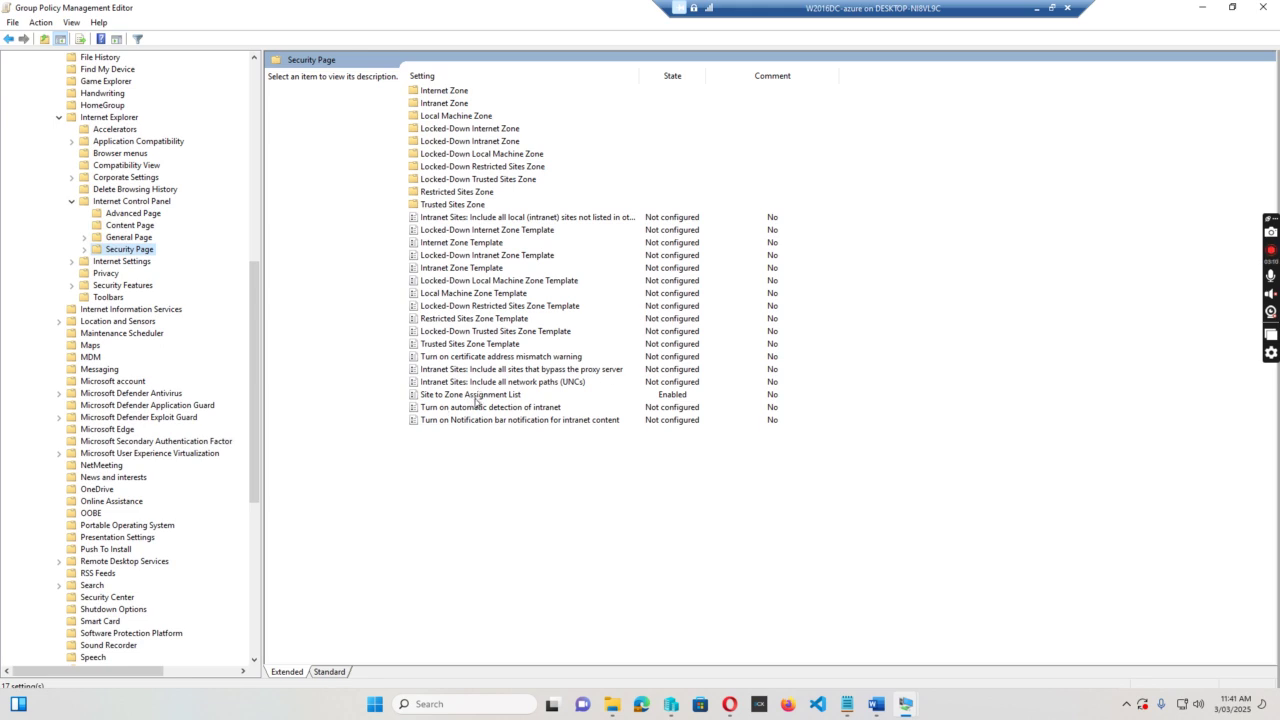
pyautogui.doubleClick(478, 395)
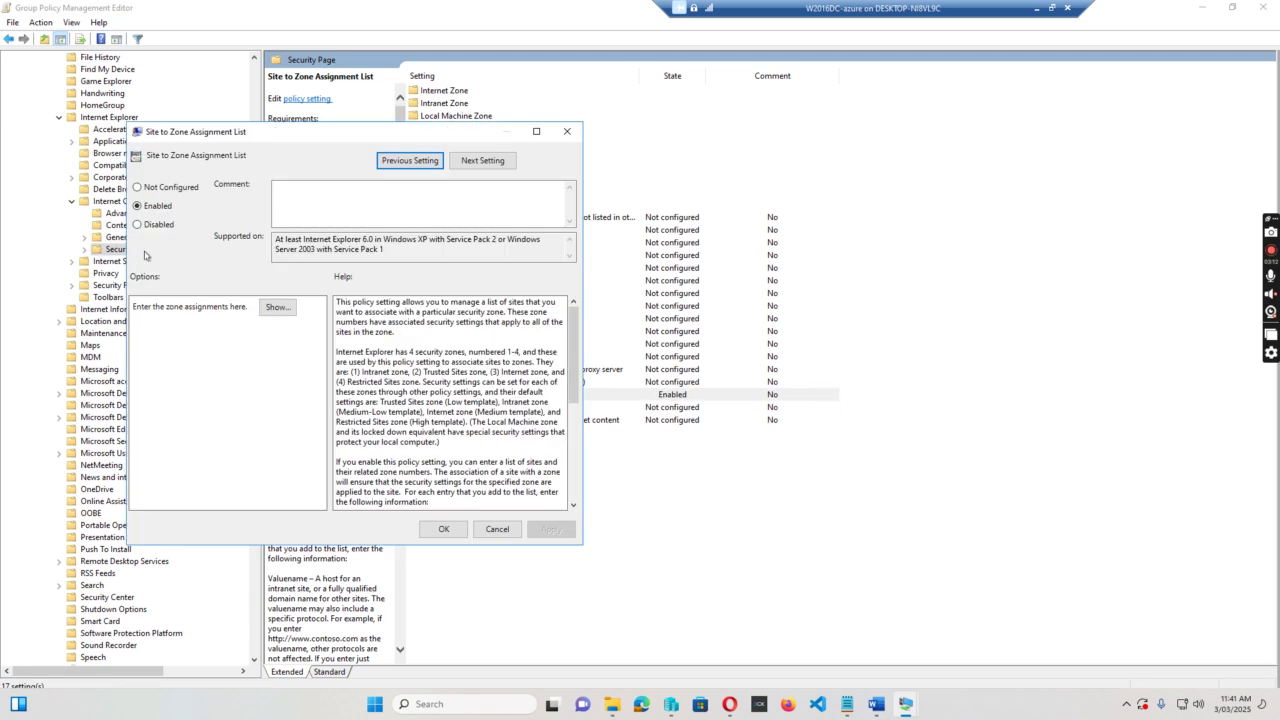
pyautogui.click(278, 308)
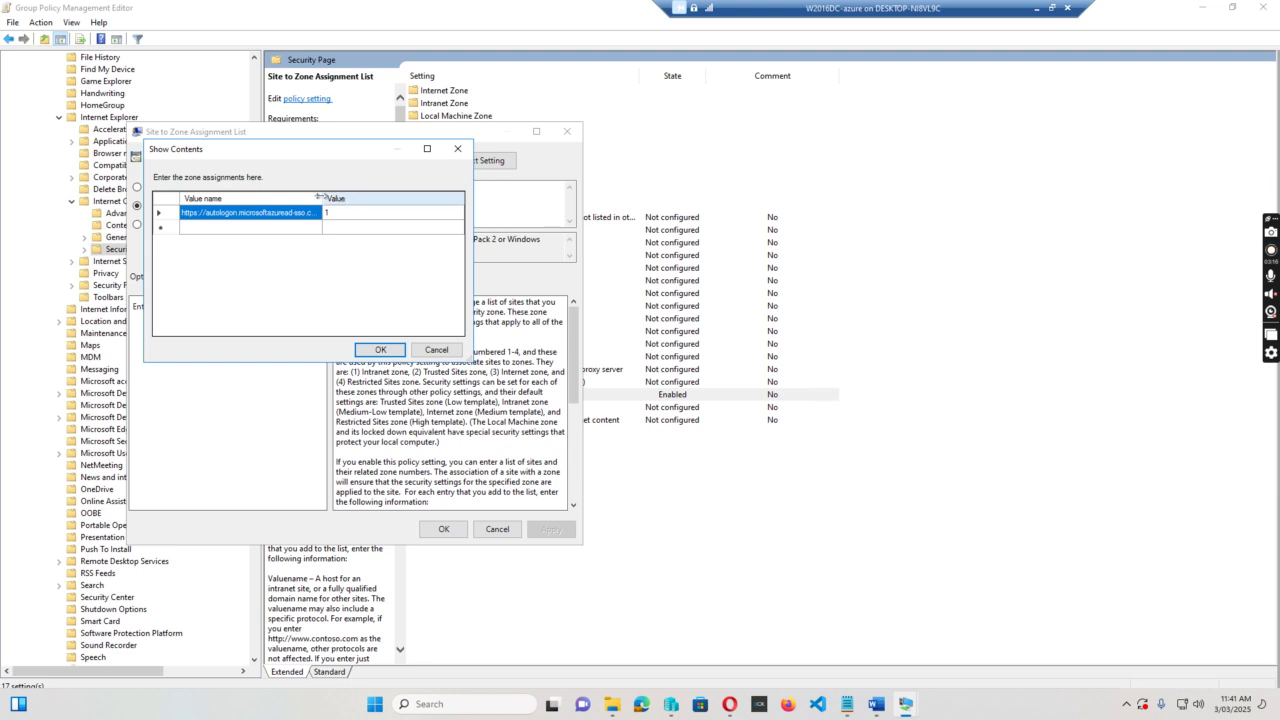
pyautogui.moveTo(320, 196); pyautogui.dragTo(431, 196)
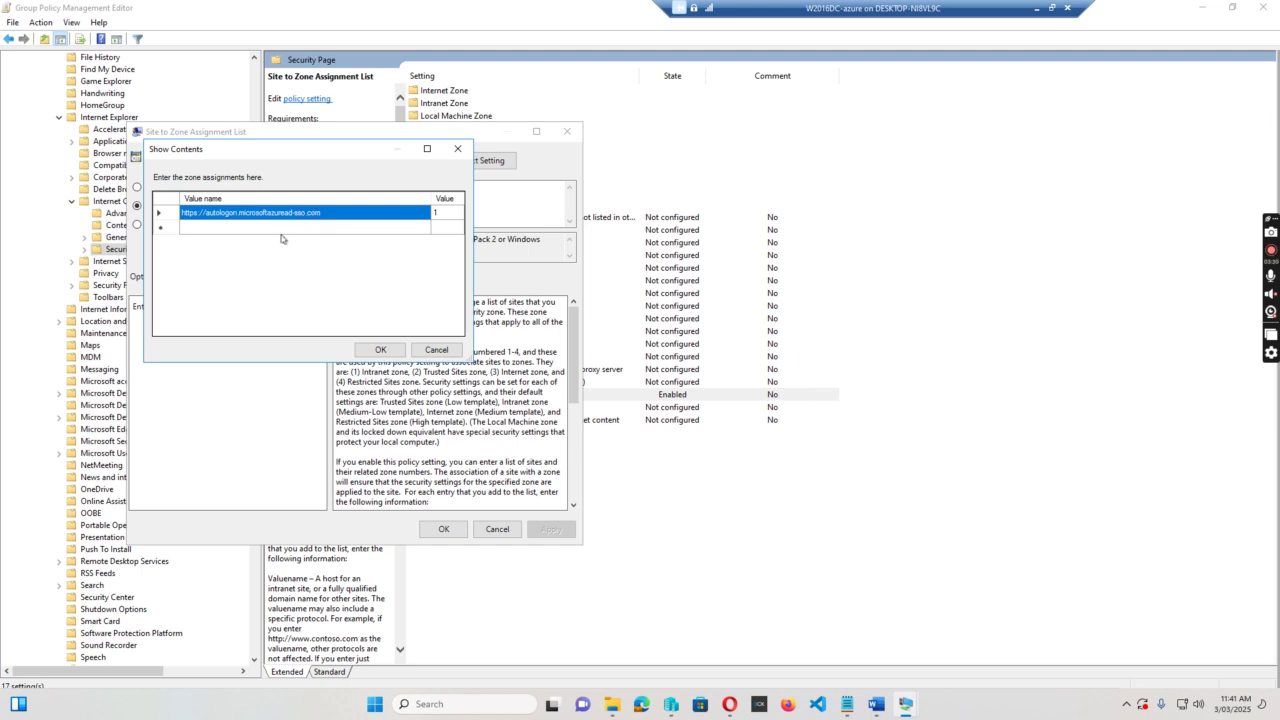
pyautogui.click(330, 213)
pyautogui.moveTo(330, 213); pyautogui.dragTo(178, 217)
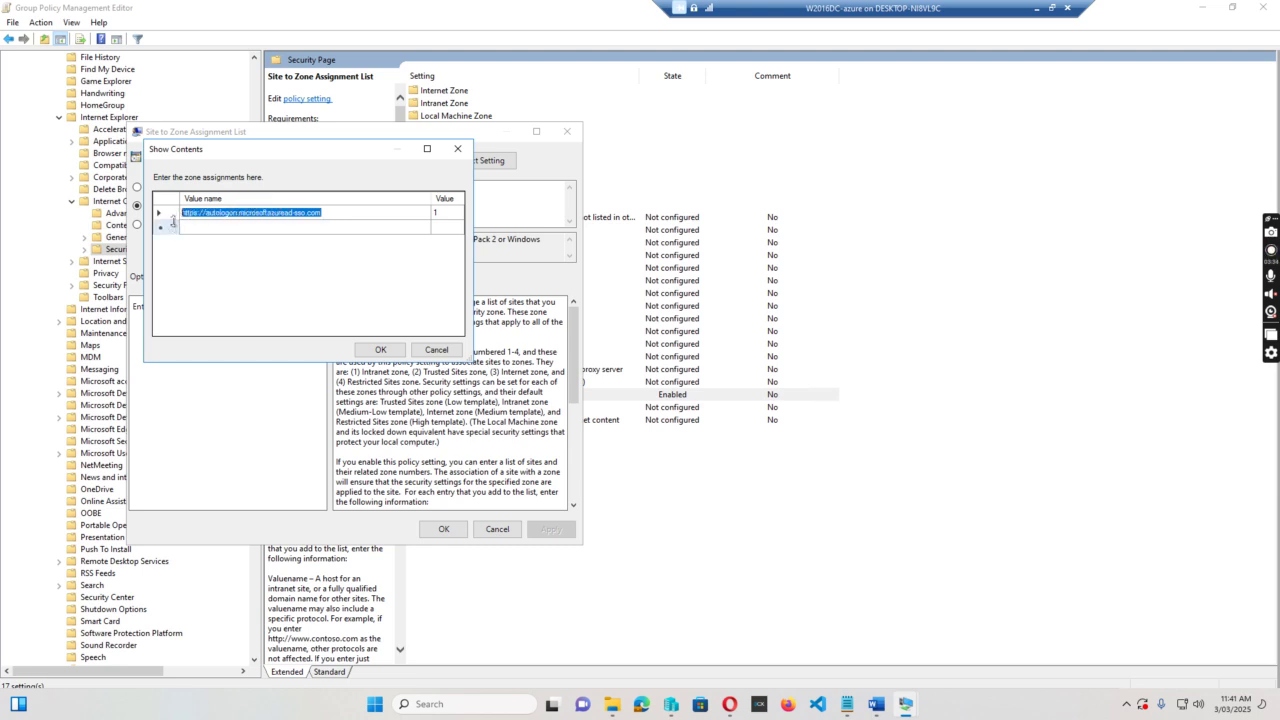
# Launch a new Notepad window by running notepad in the PowerShell console.
pyautogui.click(445, 705)
pyautogui.write('n')
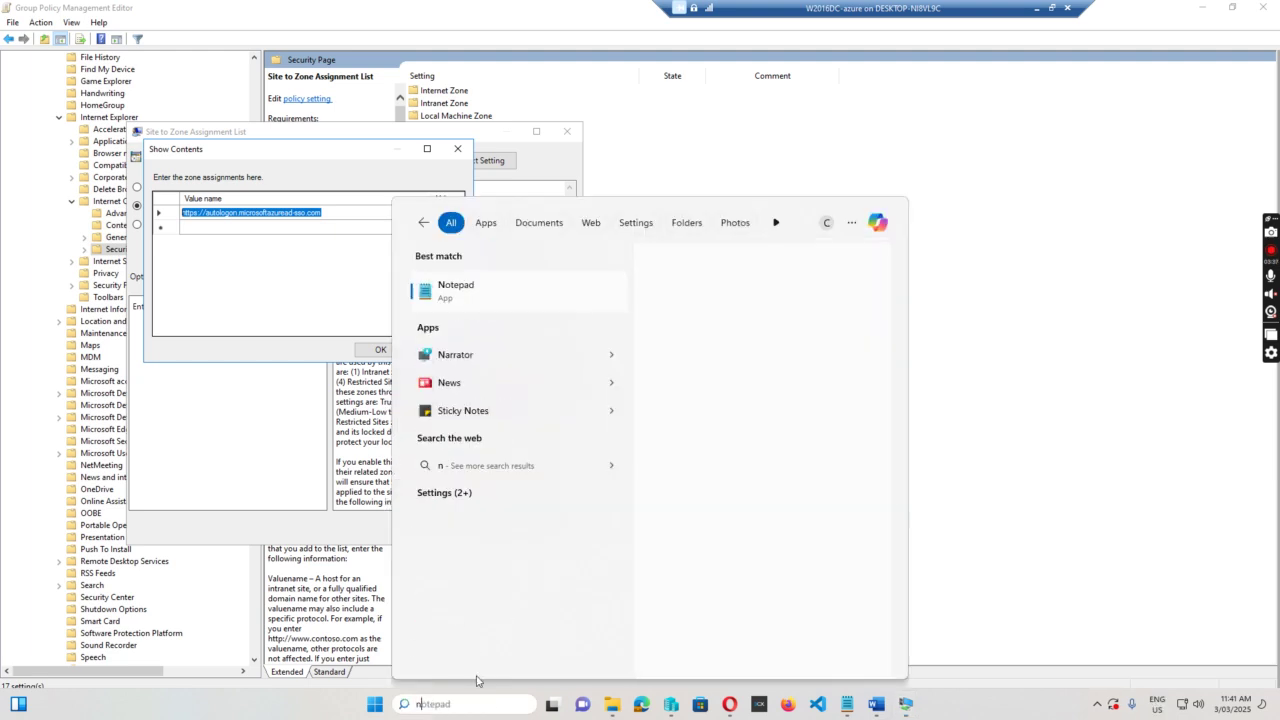
pyautogui.write('otepa')
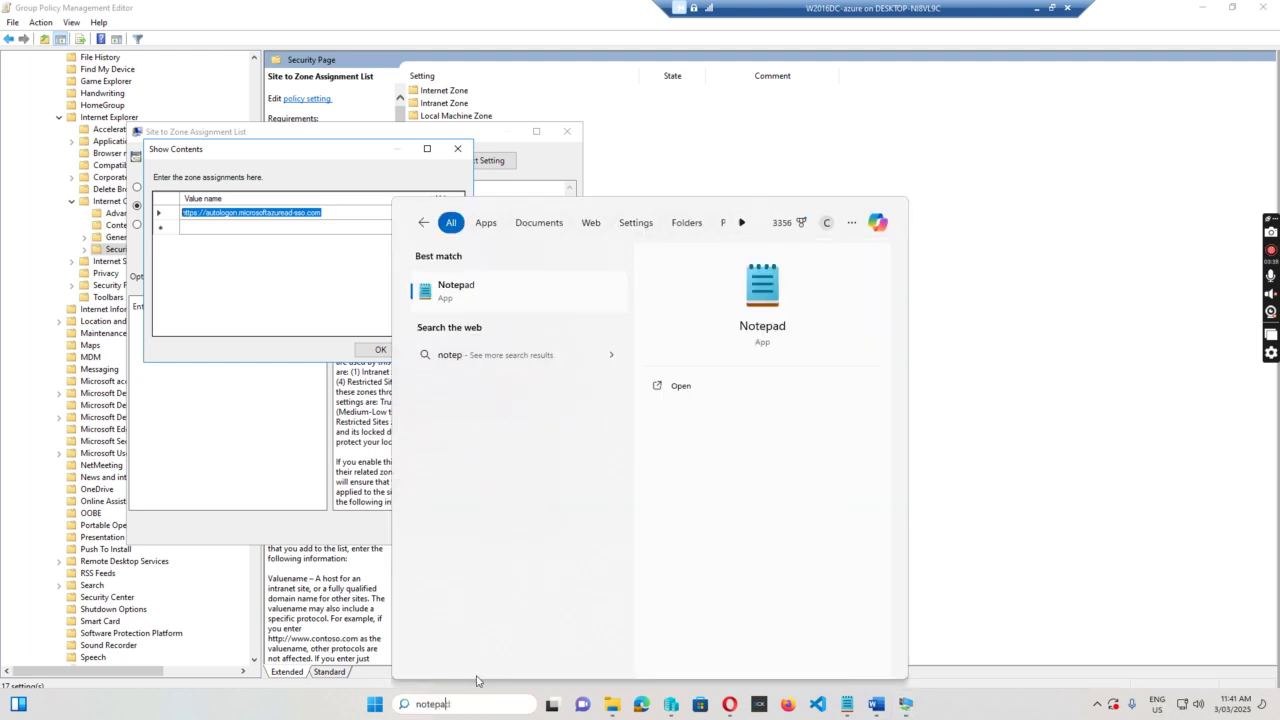
pyautogui.click(375, 170)
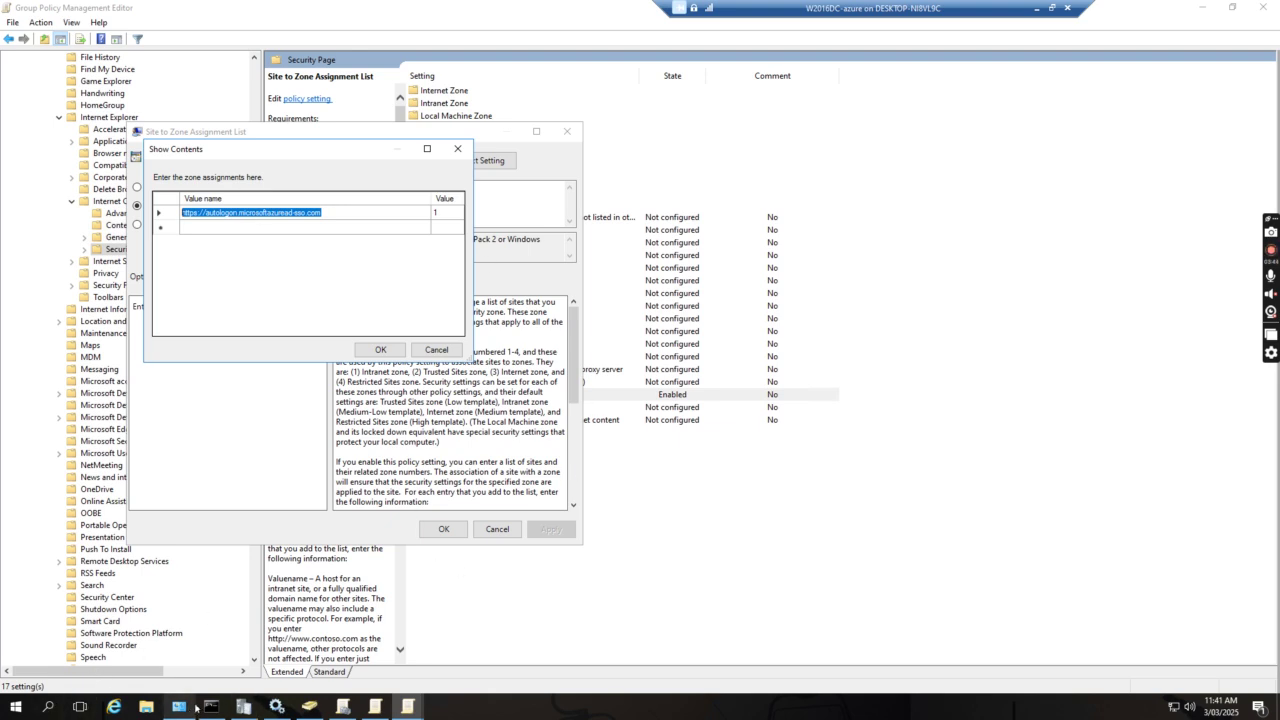
pyautogui.click(211, 707)
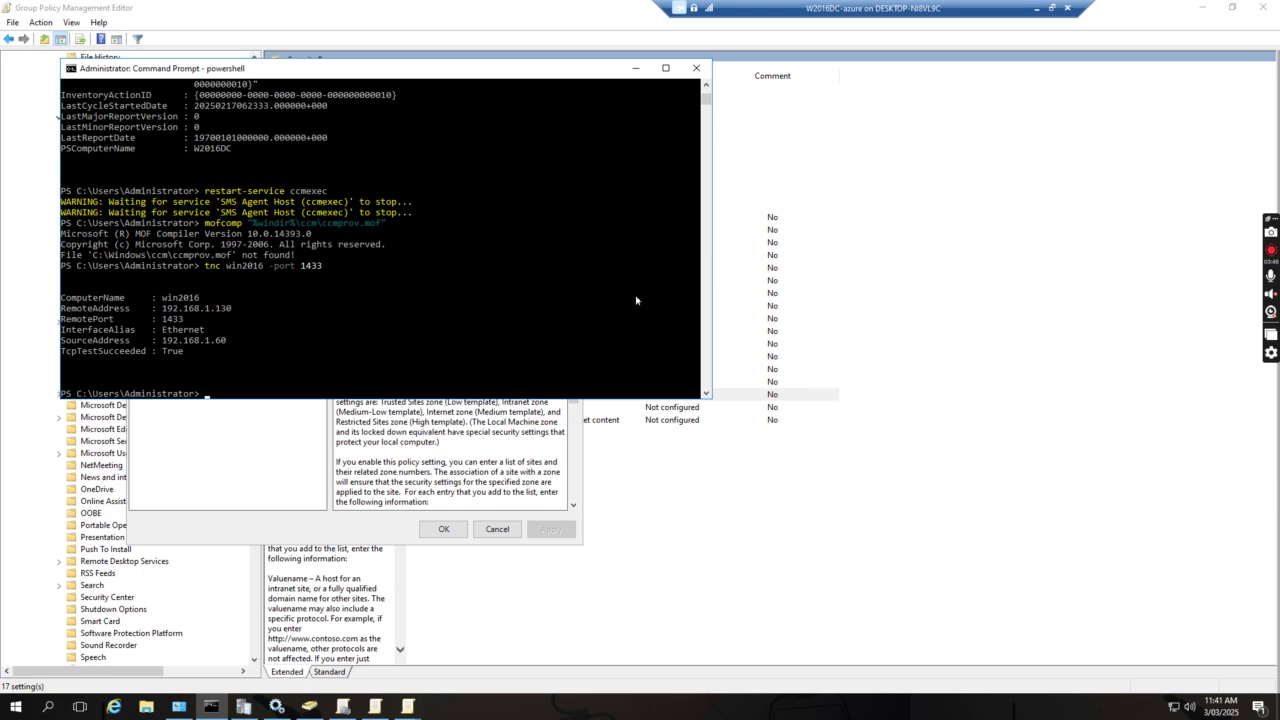
pyautogui.write('notepad')
pyautogui.press('Return')
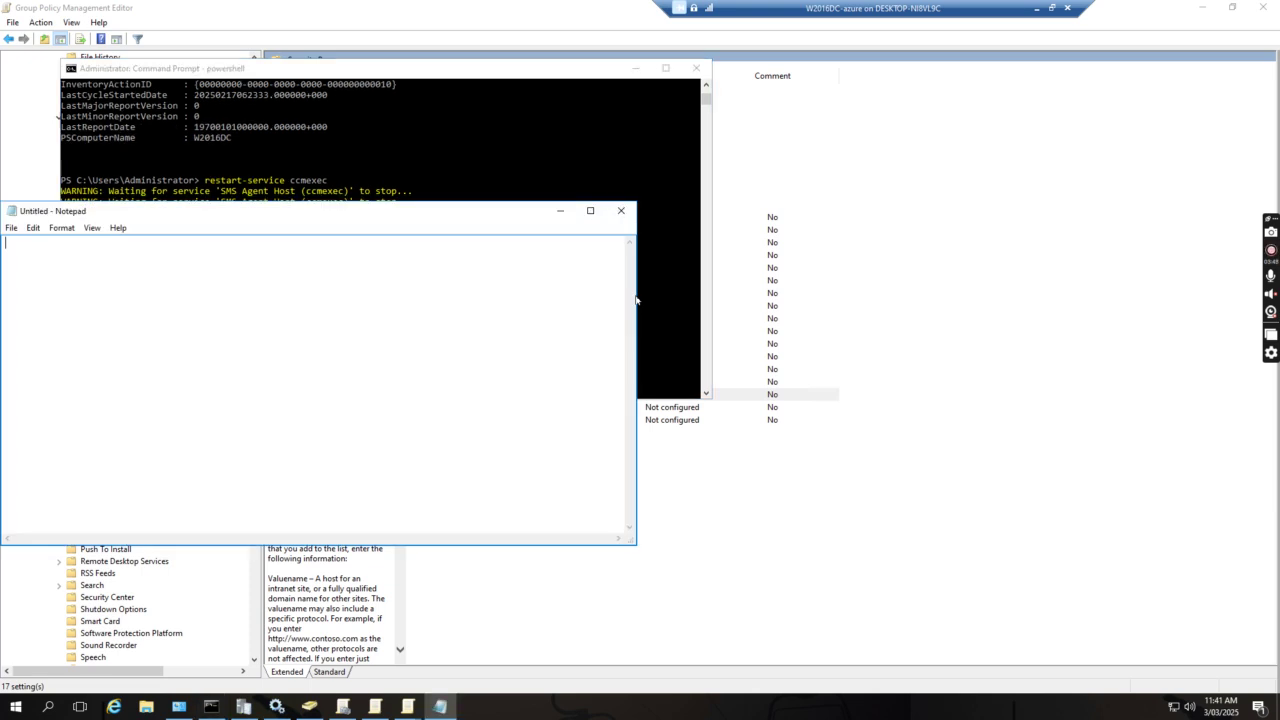
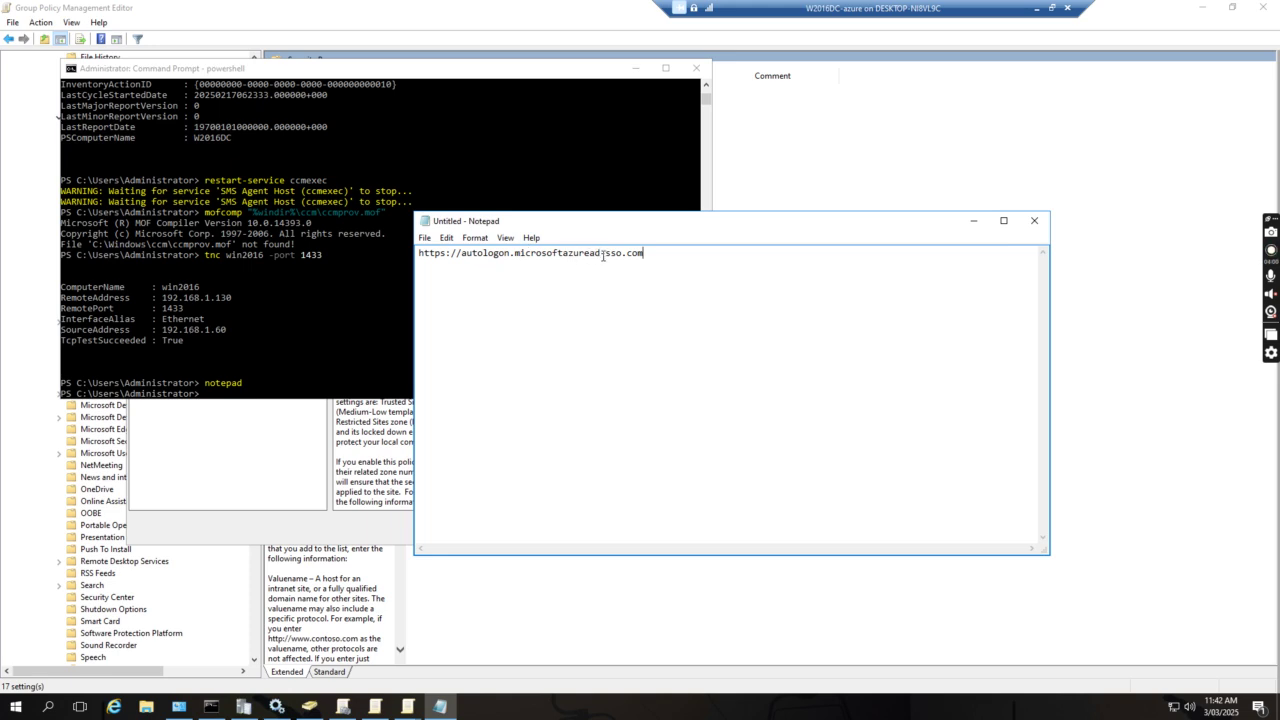
pyautogui.click(641, 70)
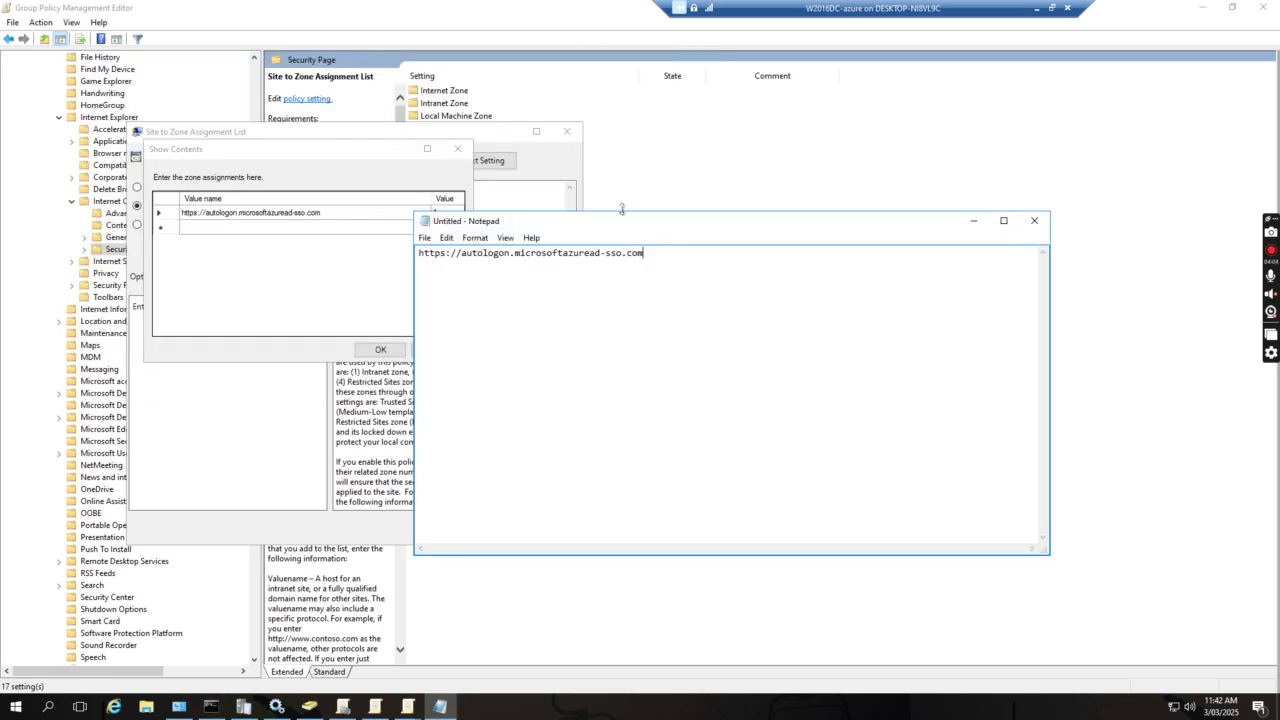
pyautogui.moveTo(659, 233); pyautogui.dragTo(797, 220)
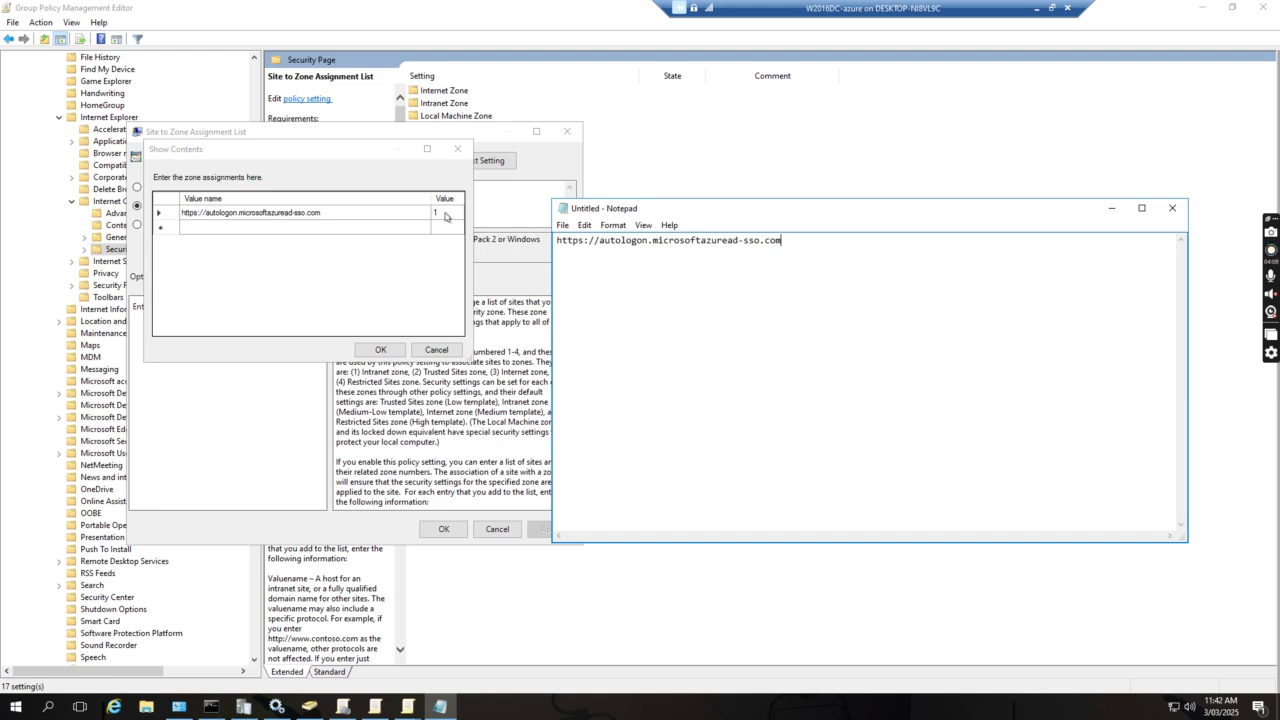
pyautogui.click(380, 350)
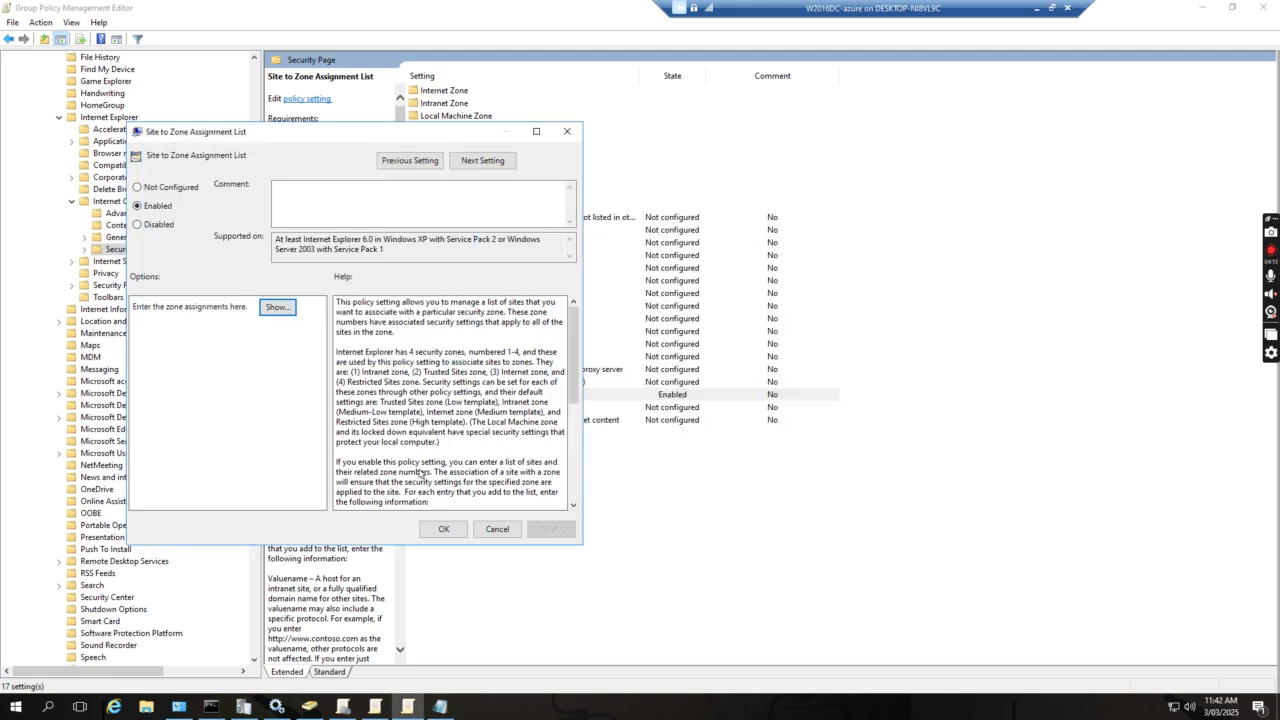
pyautogui.click(446, 530)
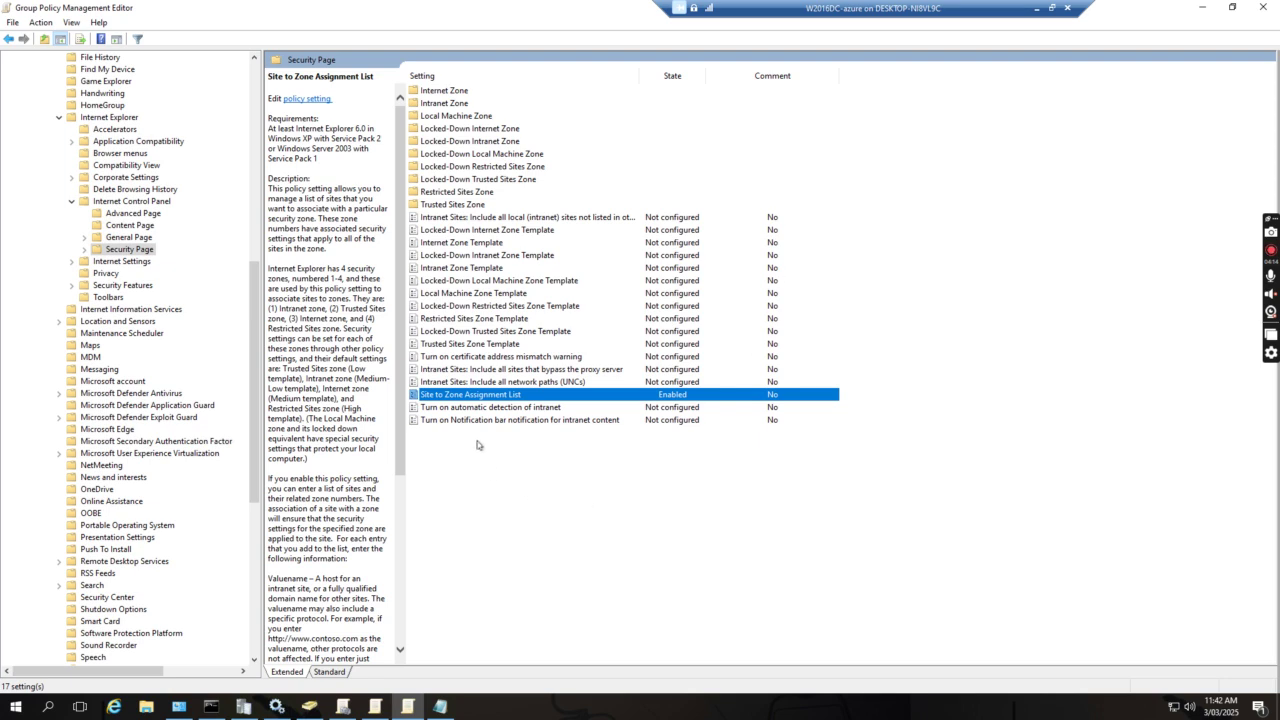
pyautogui.scroll(14, 256, 287)
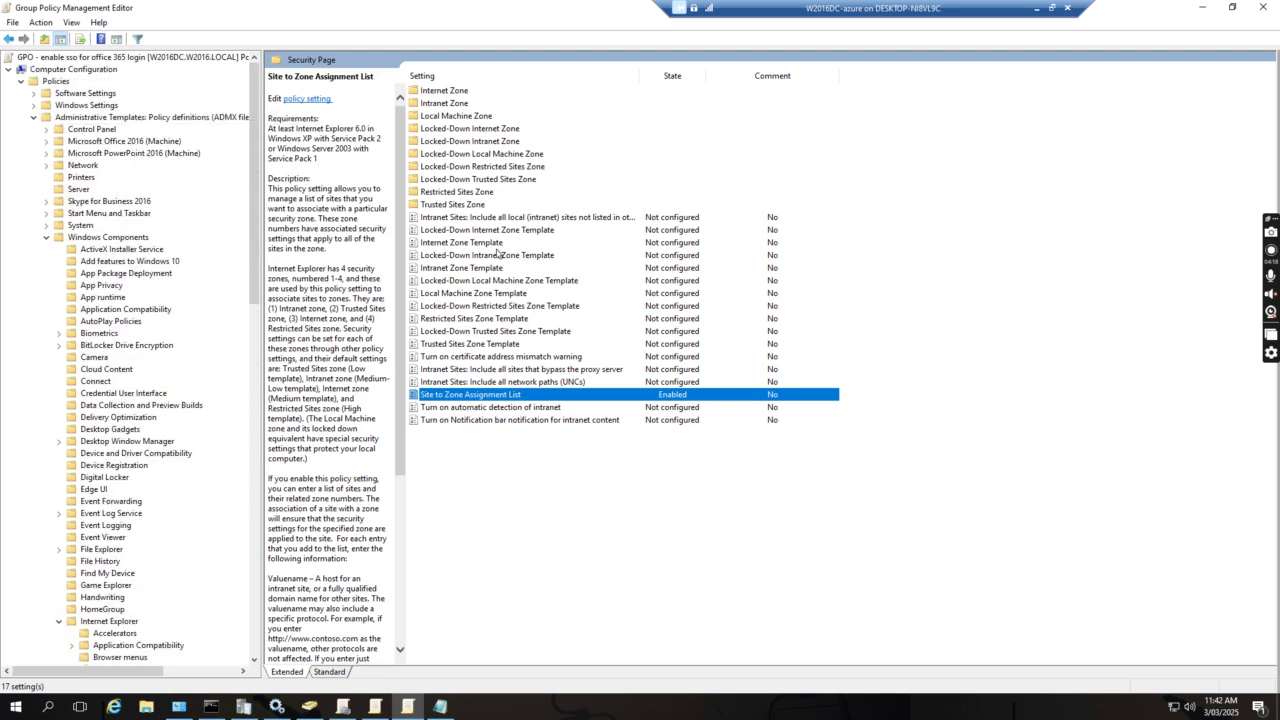
pyautogui.click(1051, 7)
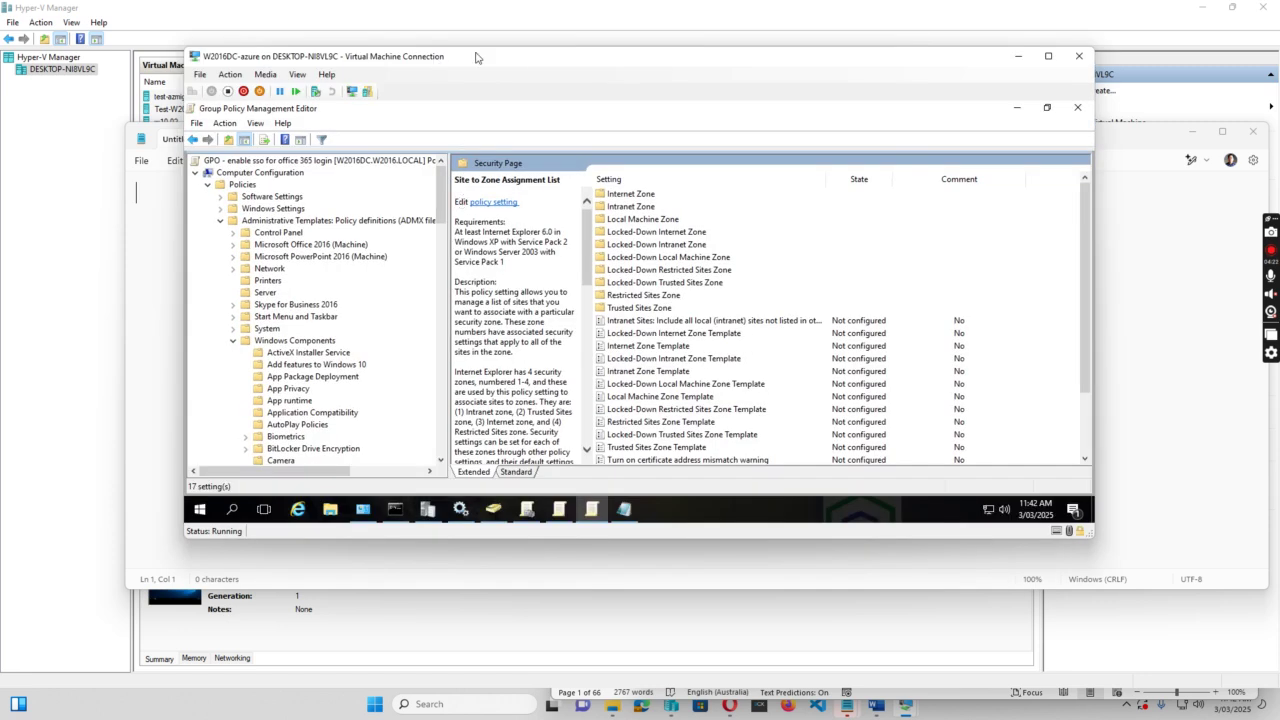
# Switch to the w2016adconnect VM session and go up to Local Disk (C:) in File Explorer.
pyautogui.moveTo(905, 712)
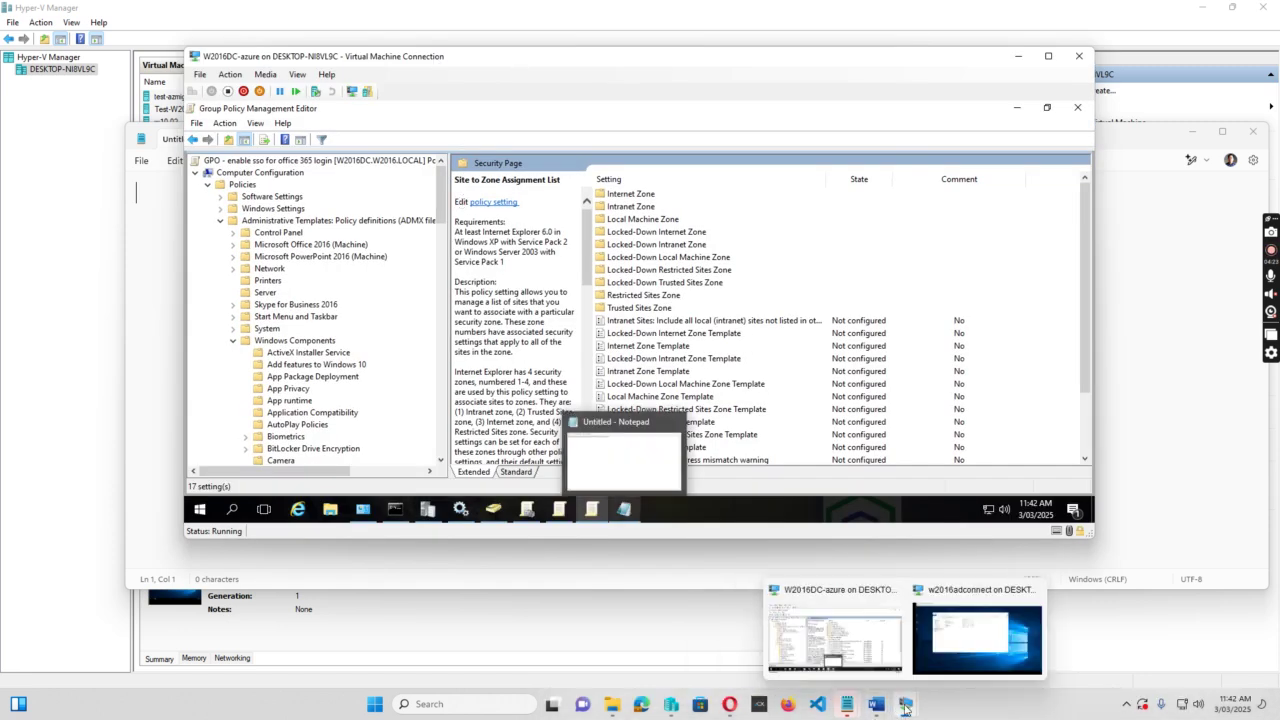
pyautogui.click(970, 625)
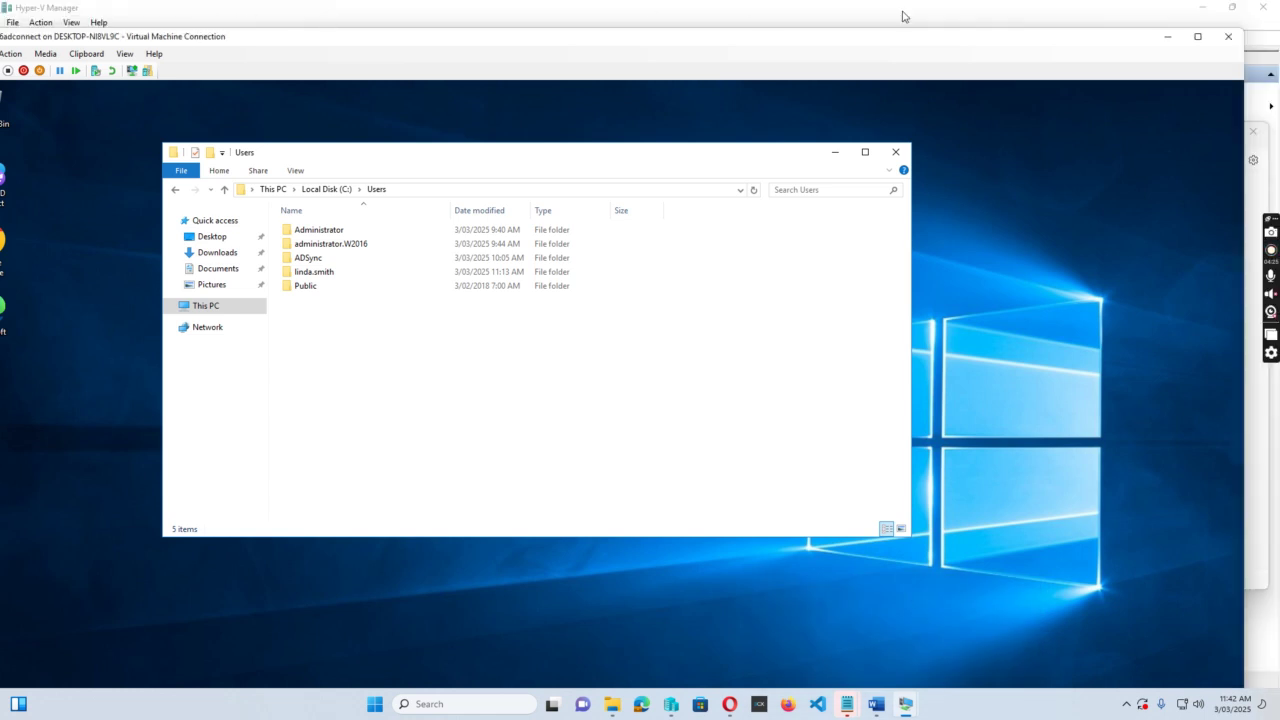
pyautogui.click(1199, 43)
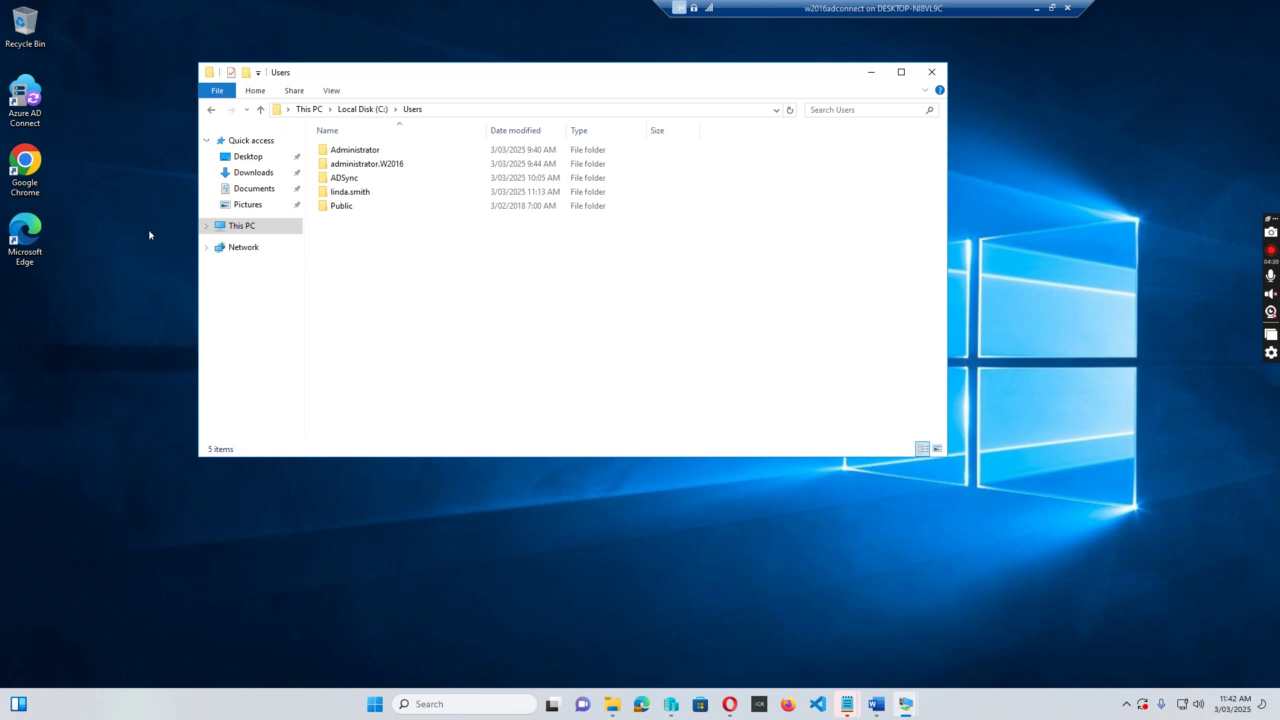
pyautogui.click(354, 109)
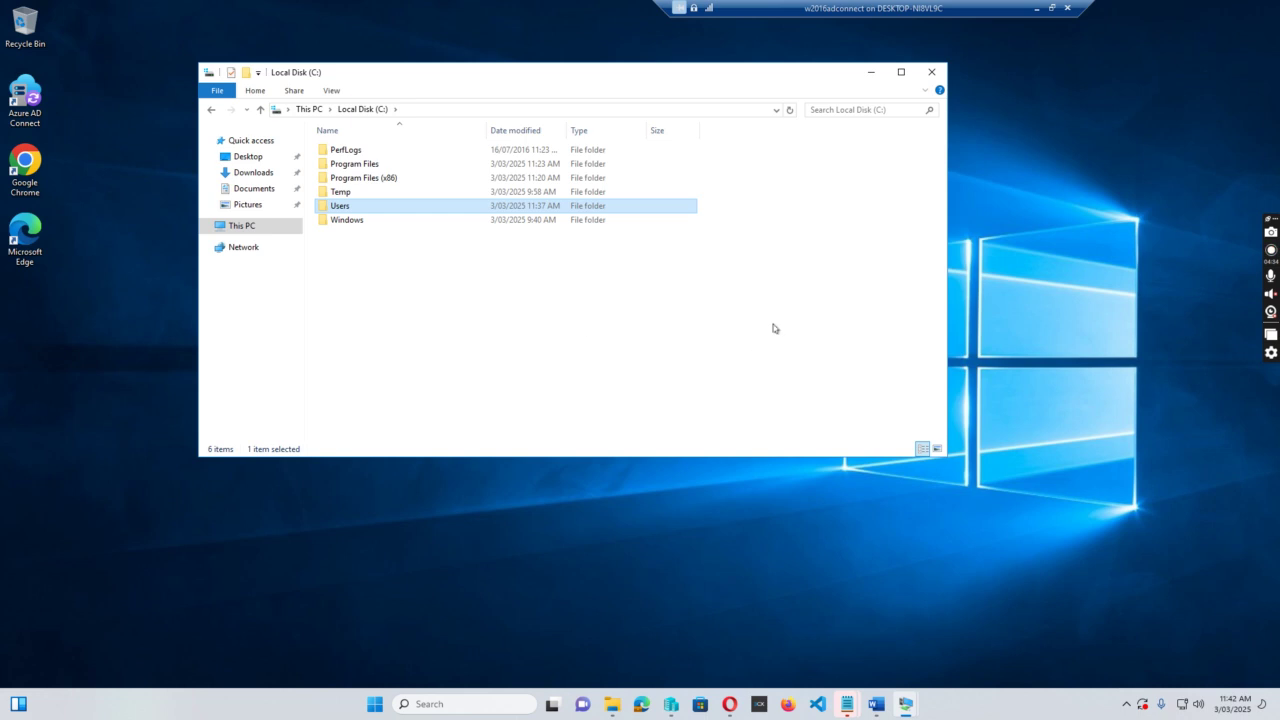
pyautogui.click(742, 372)
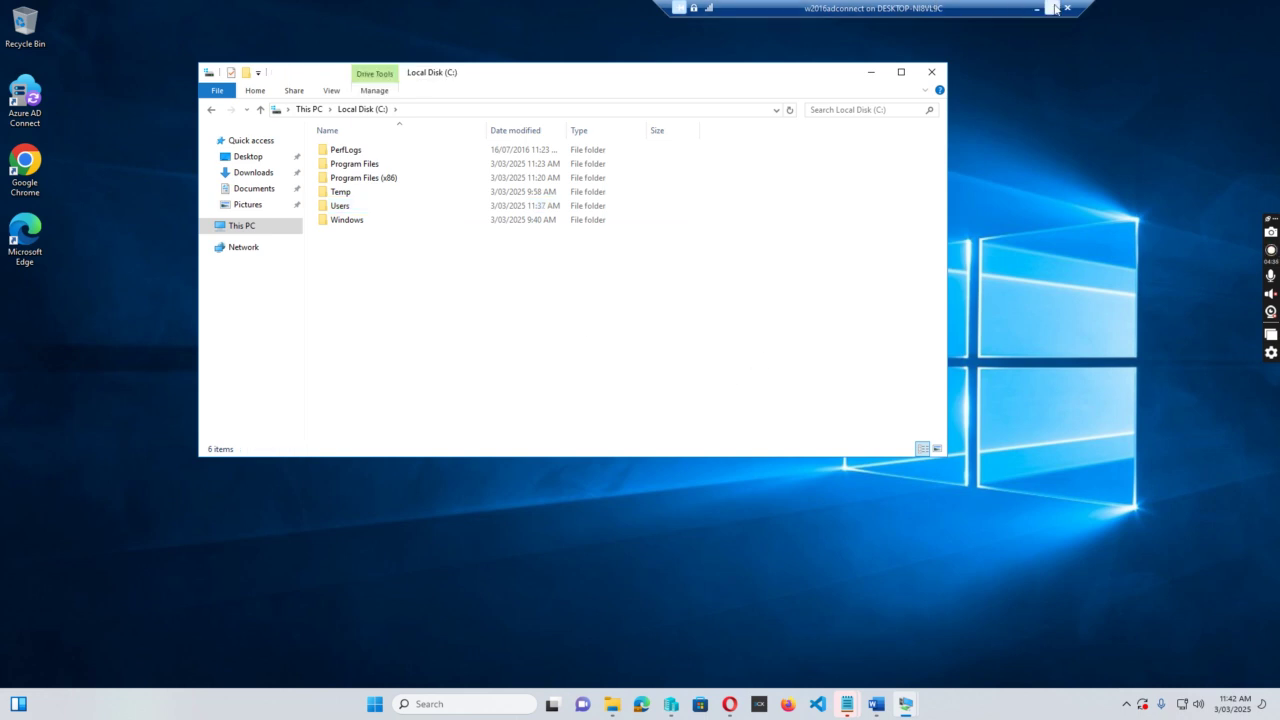
# Reposition the VM window on the host and leave the session windowed.
pyautogui.click(1051, 8)
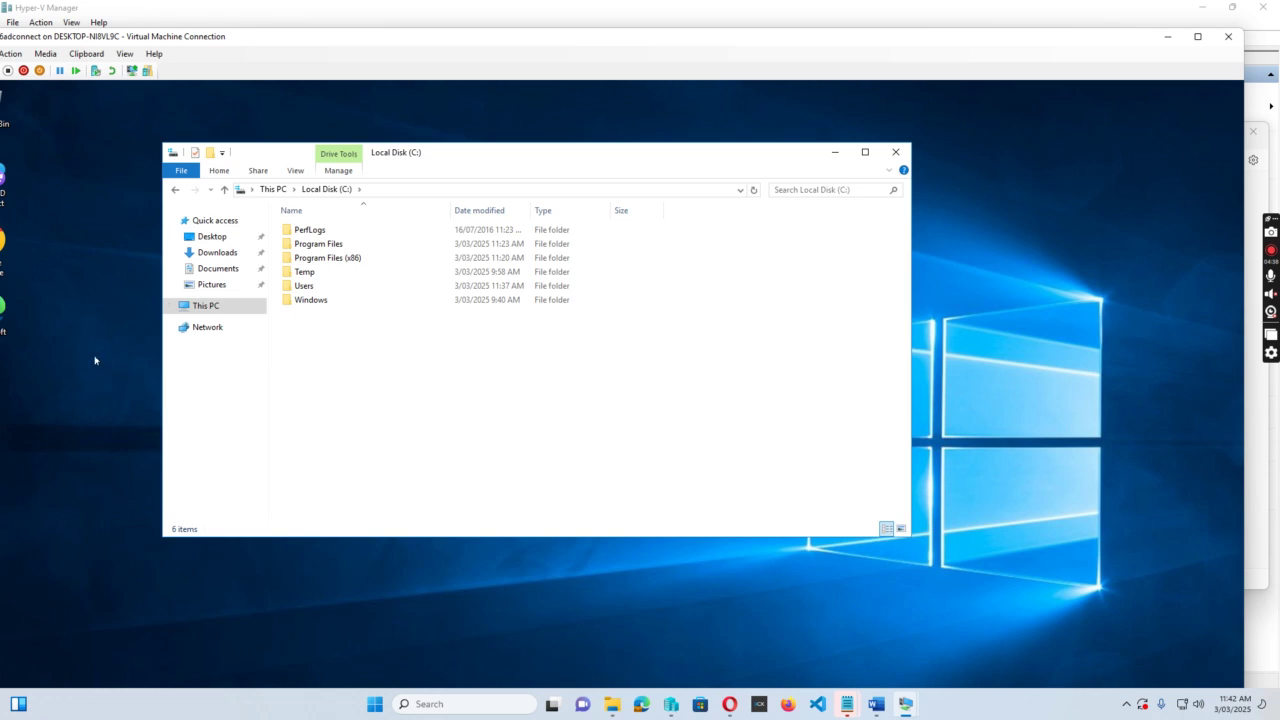
pyautogui.moveTo(270, 40); pyautogui.dragTo(311, 20)
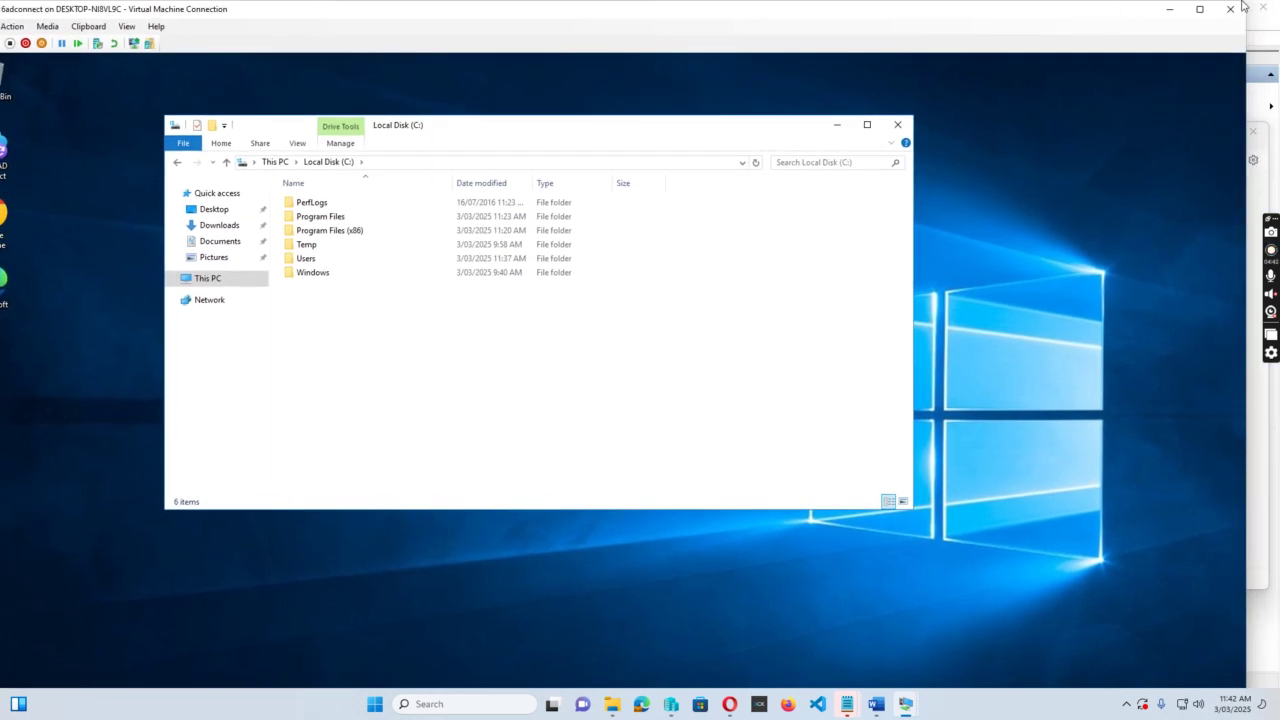
pyautogui.click(1202, 8)
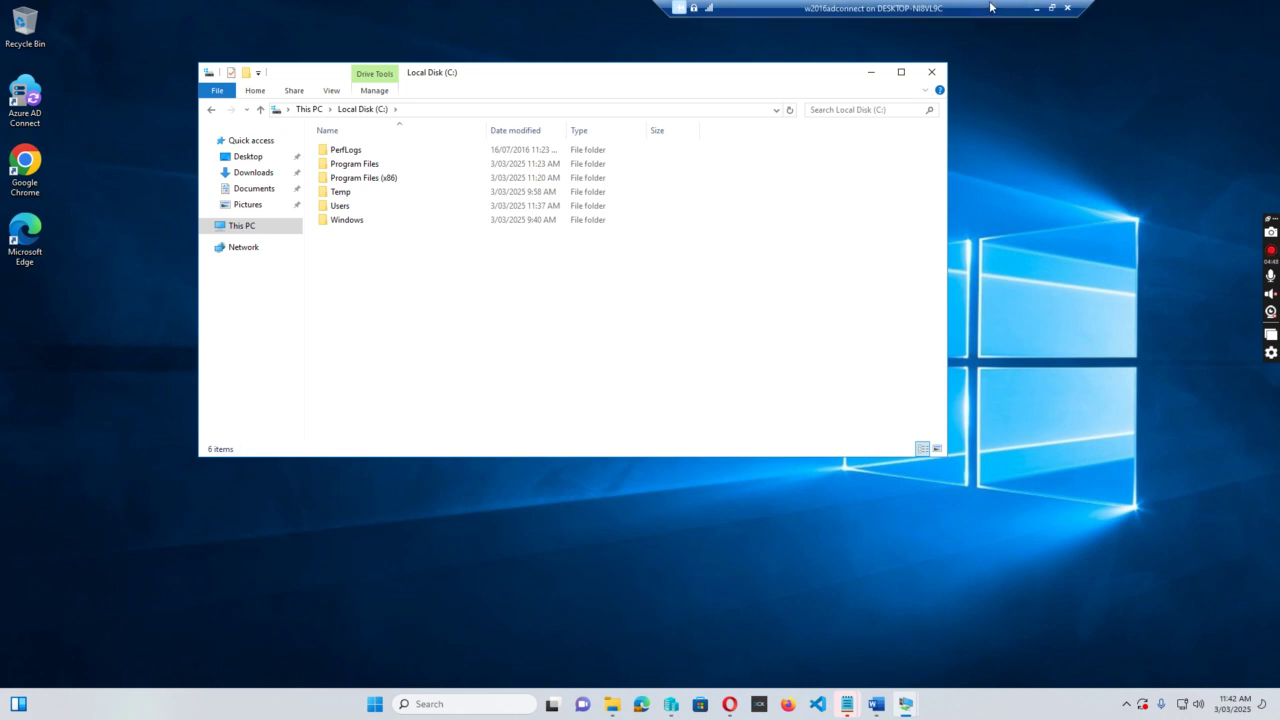
pyautogui.click(1051, 8)
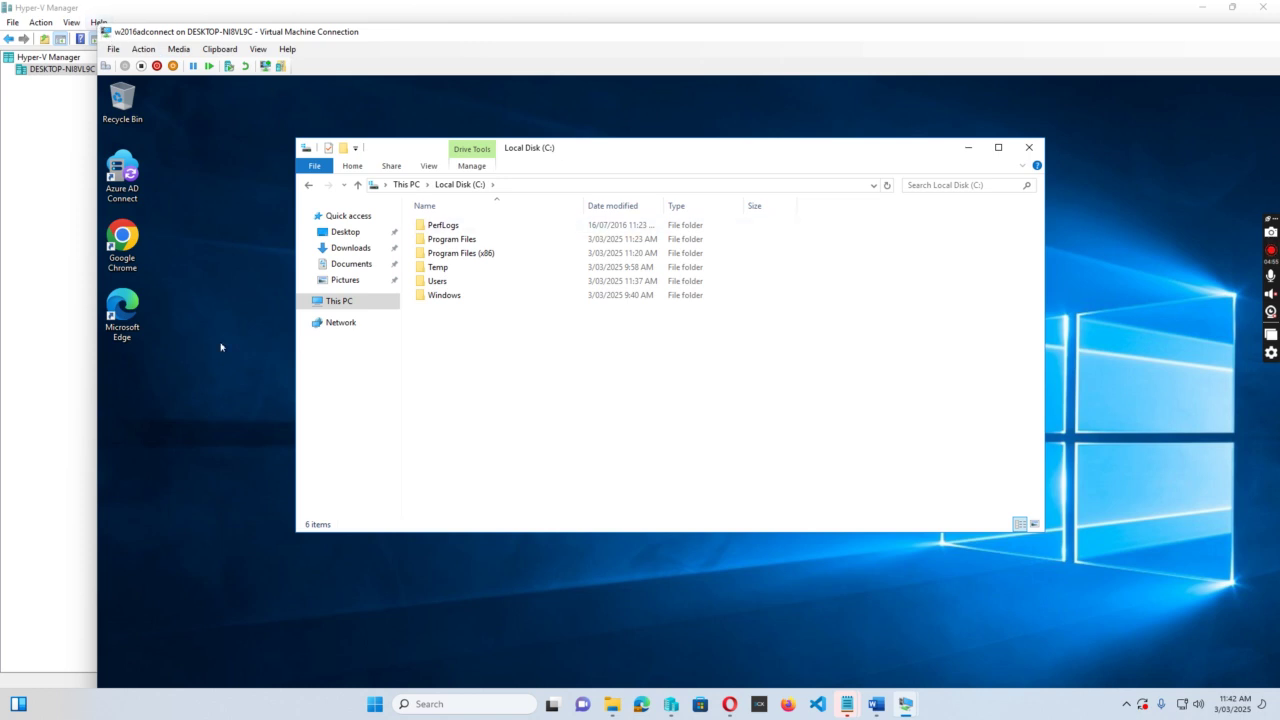
# Open the VM's advanced display settings and choose 1280 × 1024 resolution.
pyautogui.rightClick(223, 286)
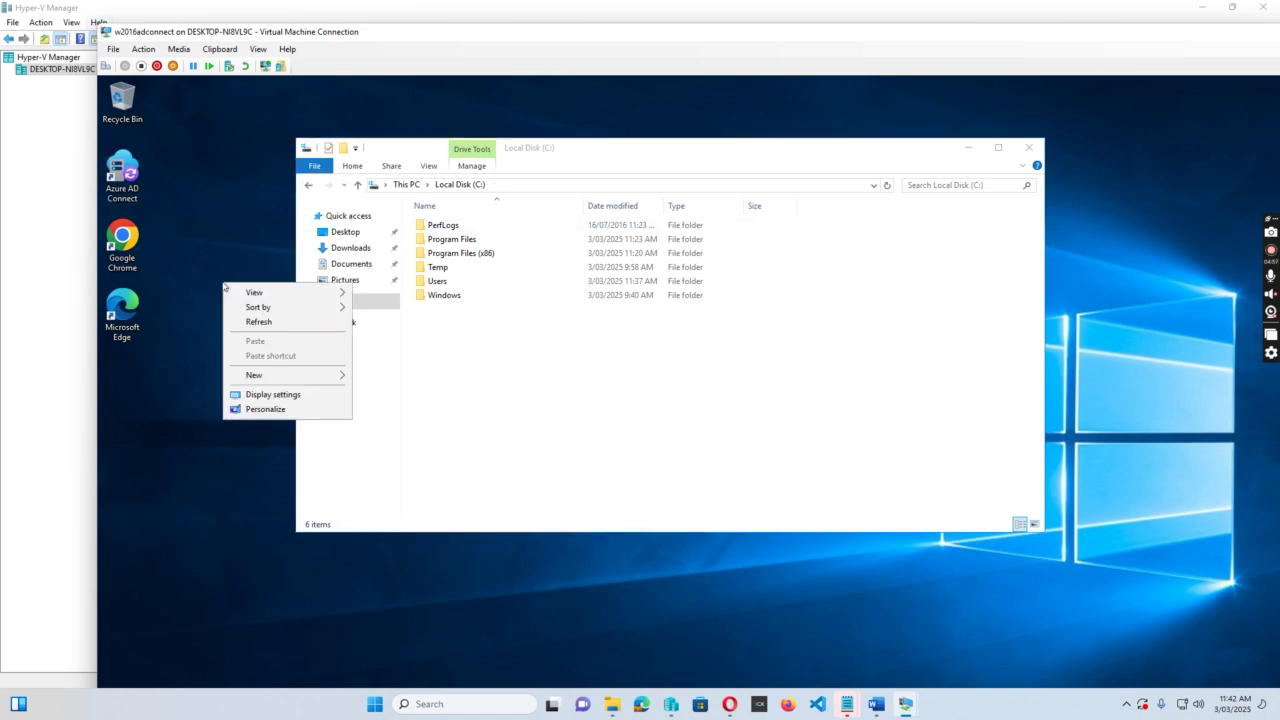
pyautogui.click(292, 395)
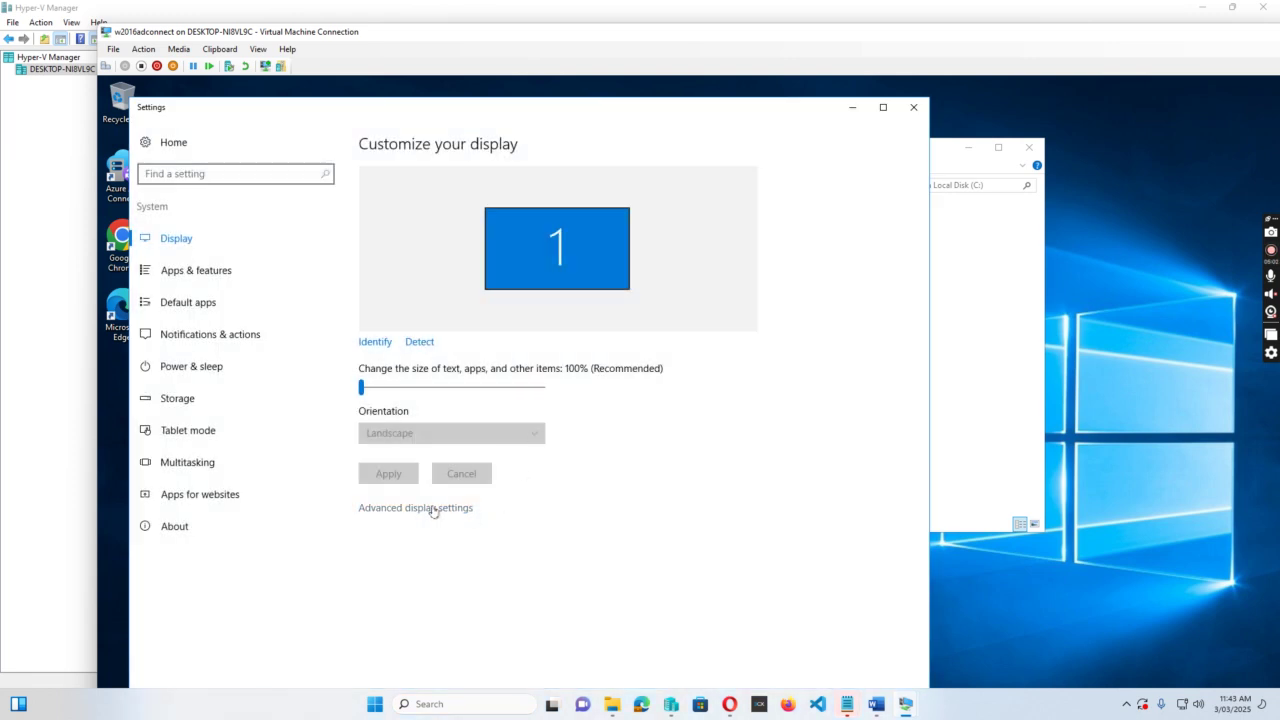
pyautogui.click(430, 508)
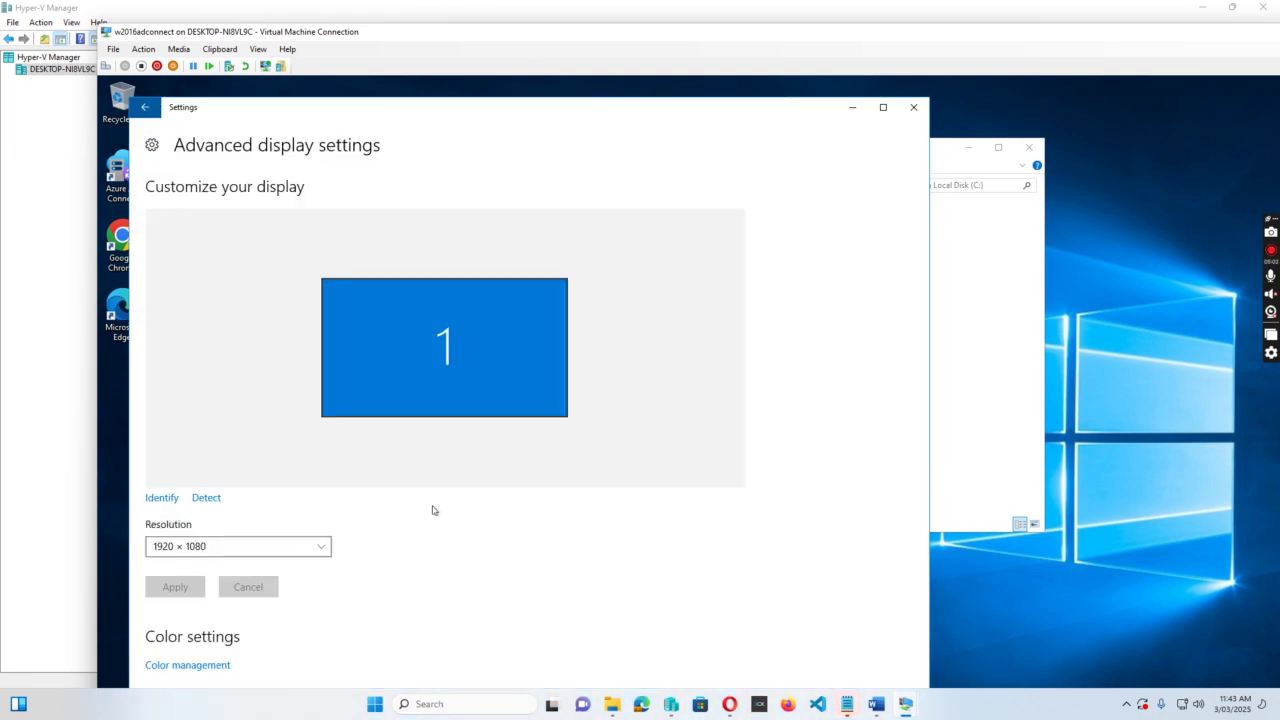
pyautogui.click(320, 548)
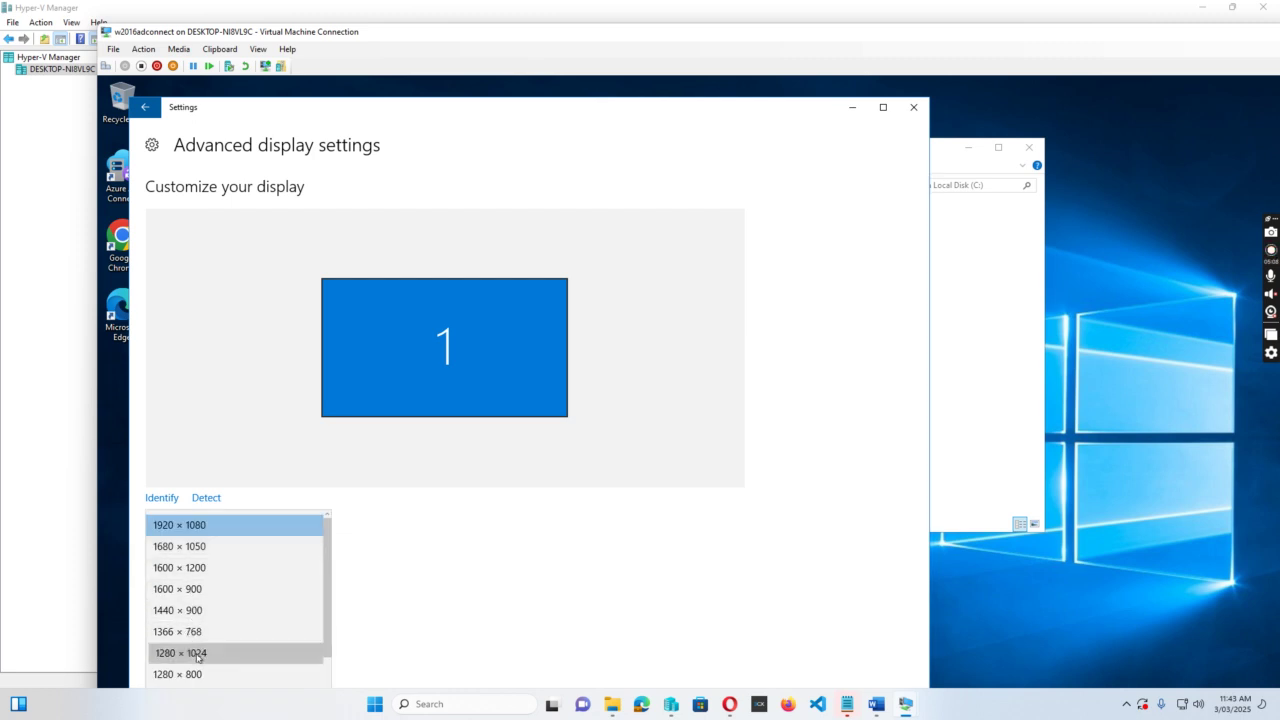
pyautogui.click(196, 654)
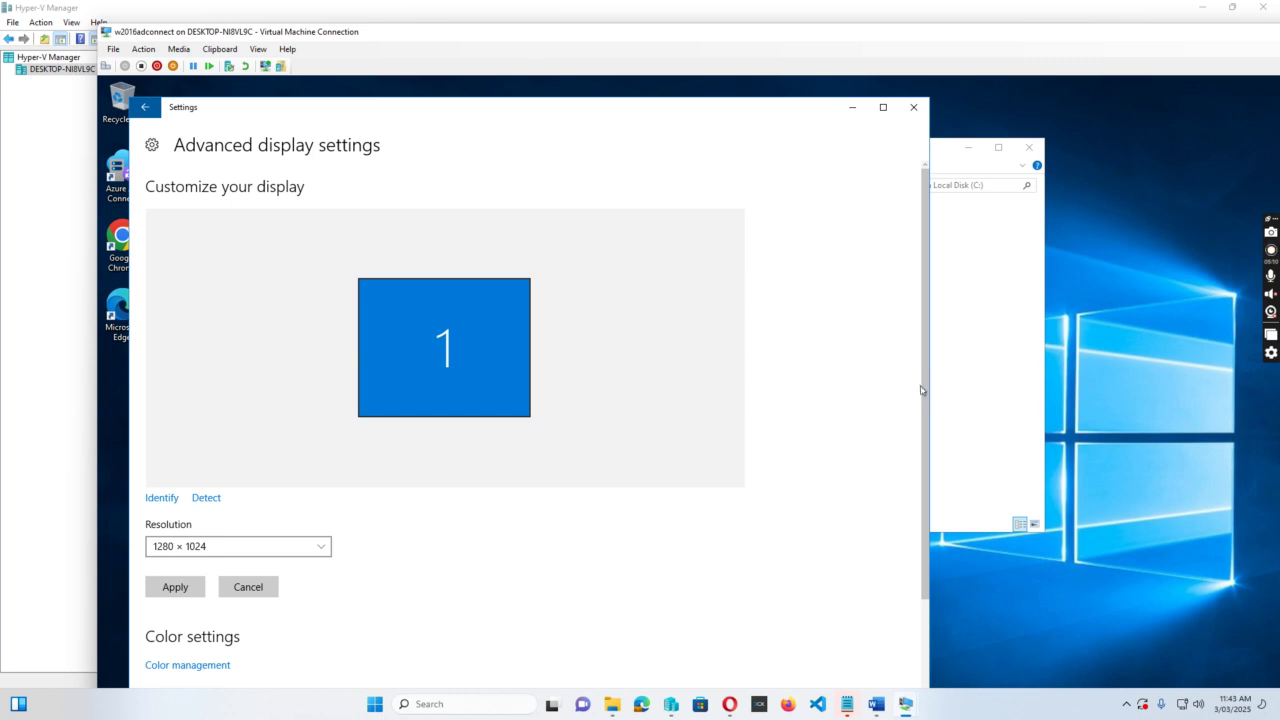
pyautogui.scroll(-2, 920, 391)
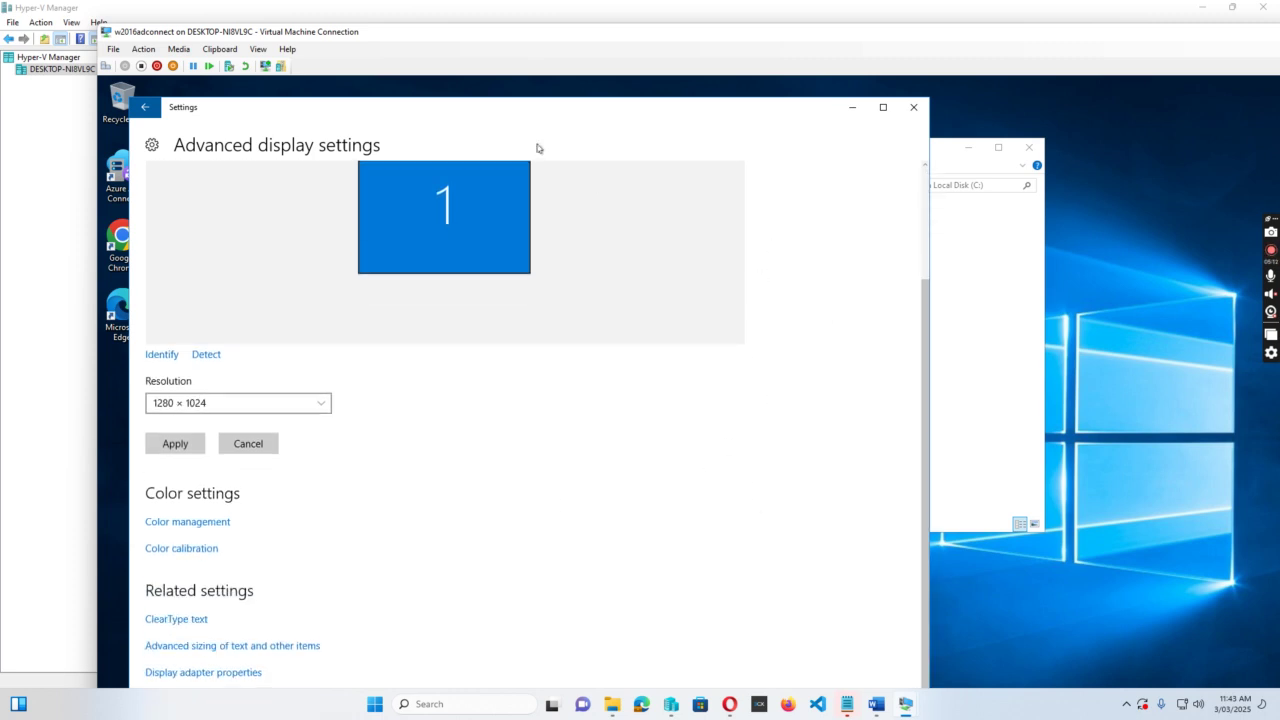
pyautogui.moveTo(585, 113); pyautogui.dragTo(591, 42)
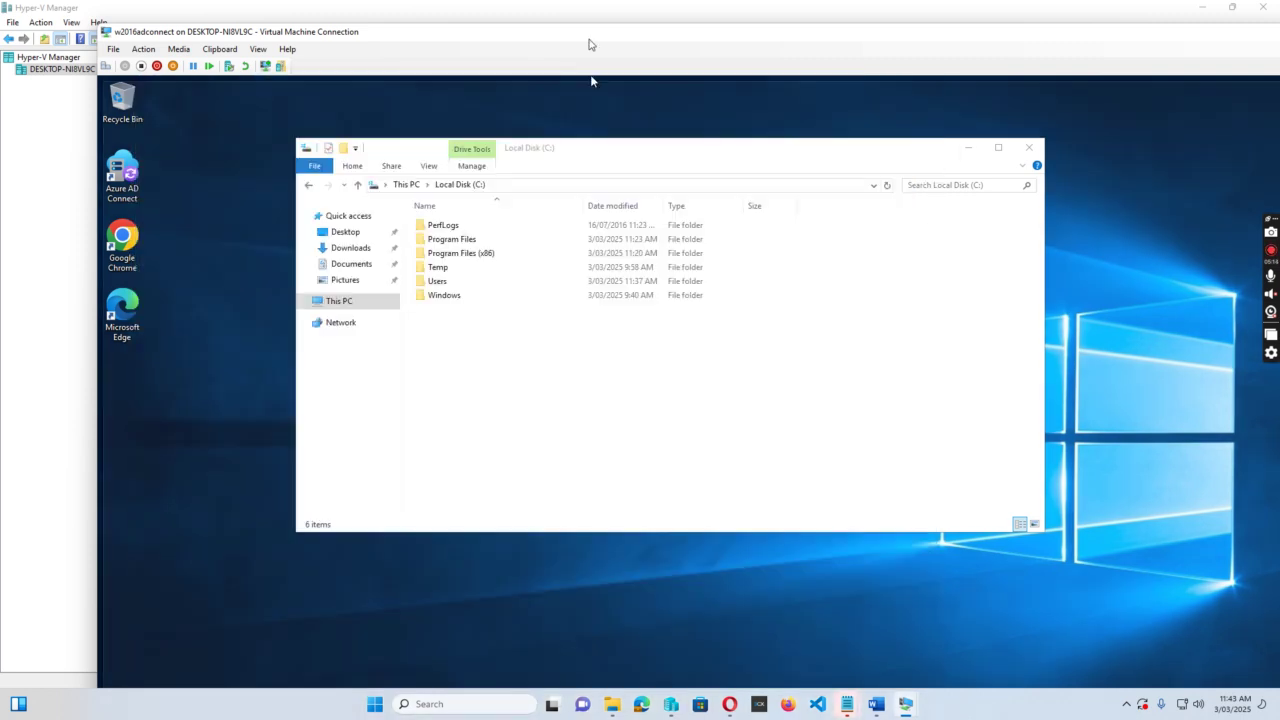
pyautogui.hotkey('alt', 'Down')
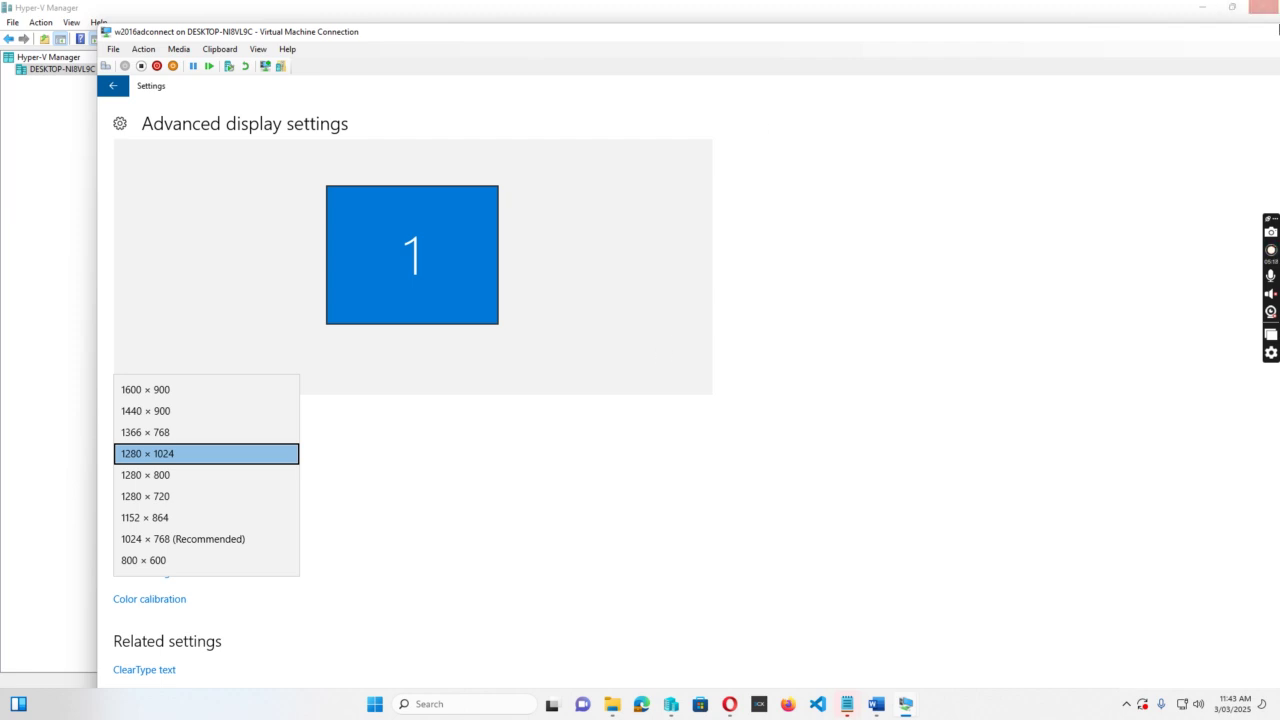
# Change the VM resolution to 1280 × 720, apply it and keep the changes.
pyautogui.moveTo(1150, 34); pyautogui.dragTo(962, 12)
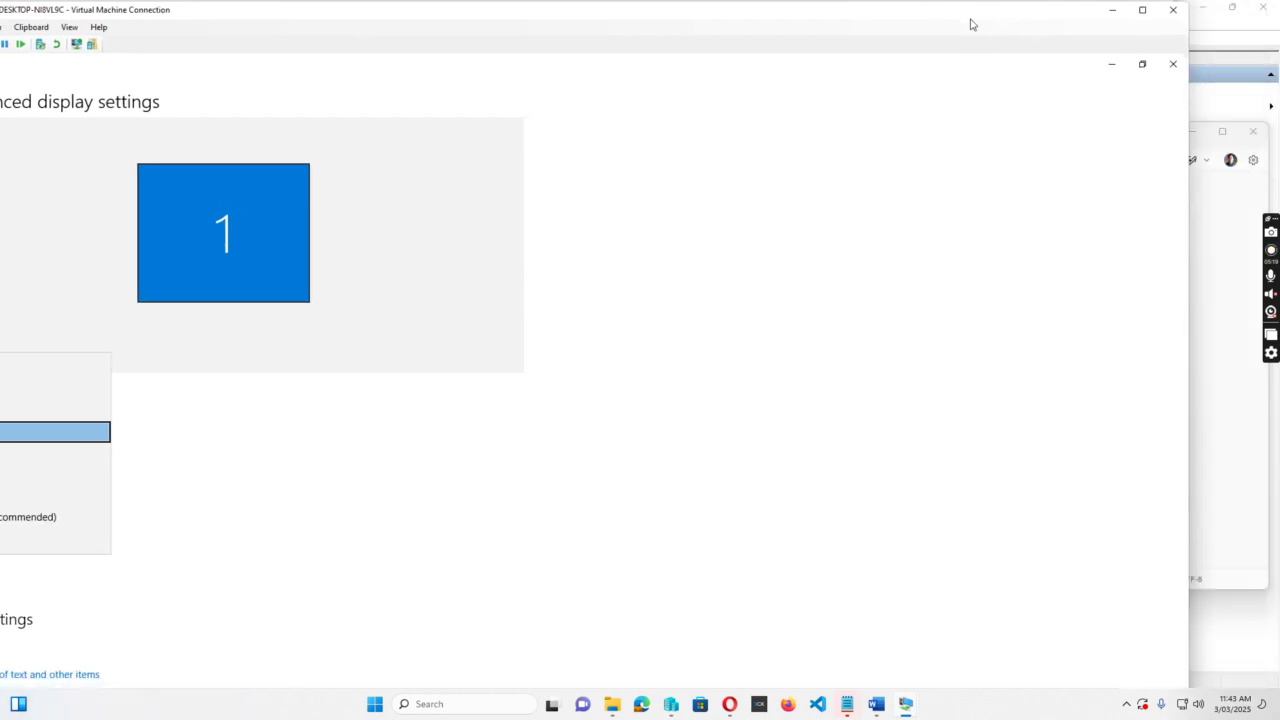
pyautogui.click(1142, 11)
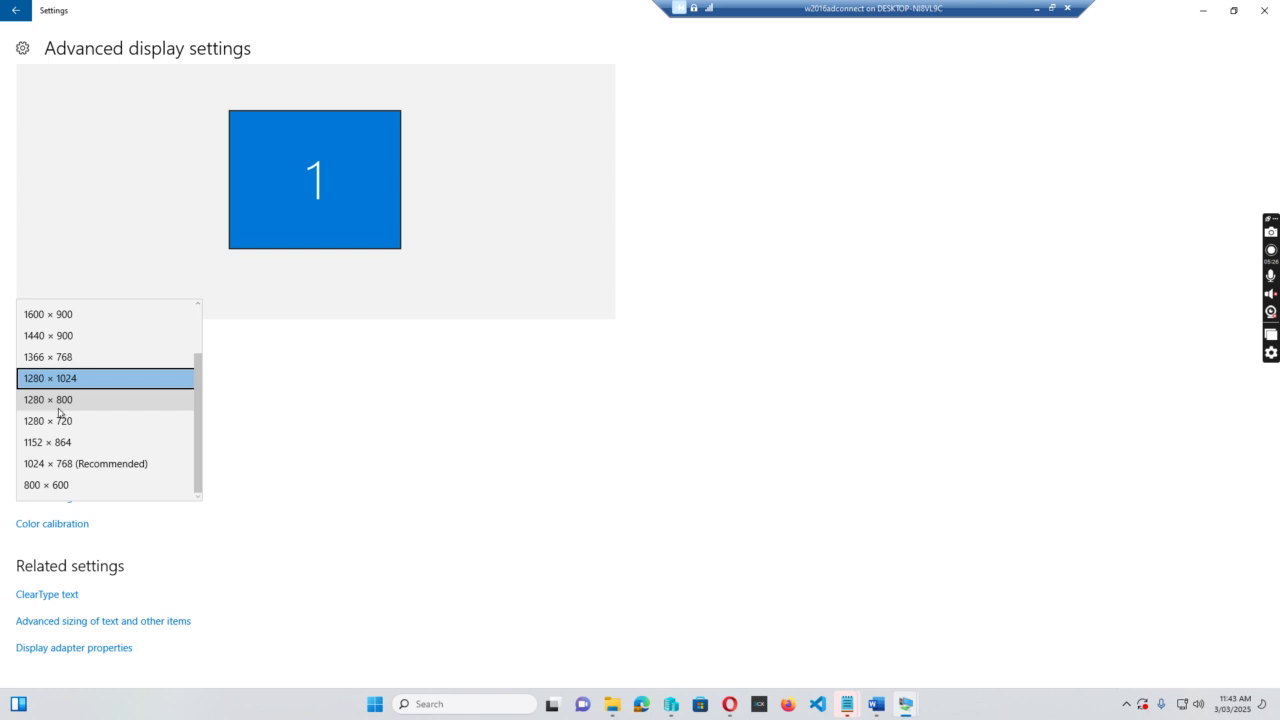
pyautogui.click(60, 421)
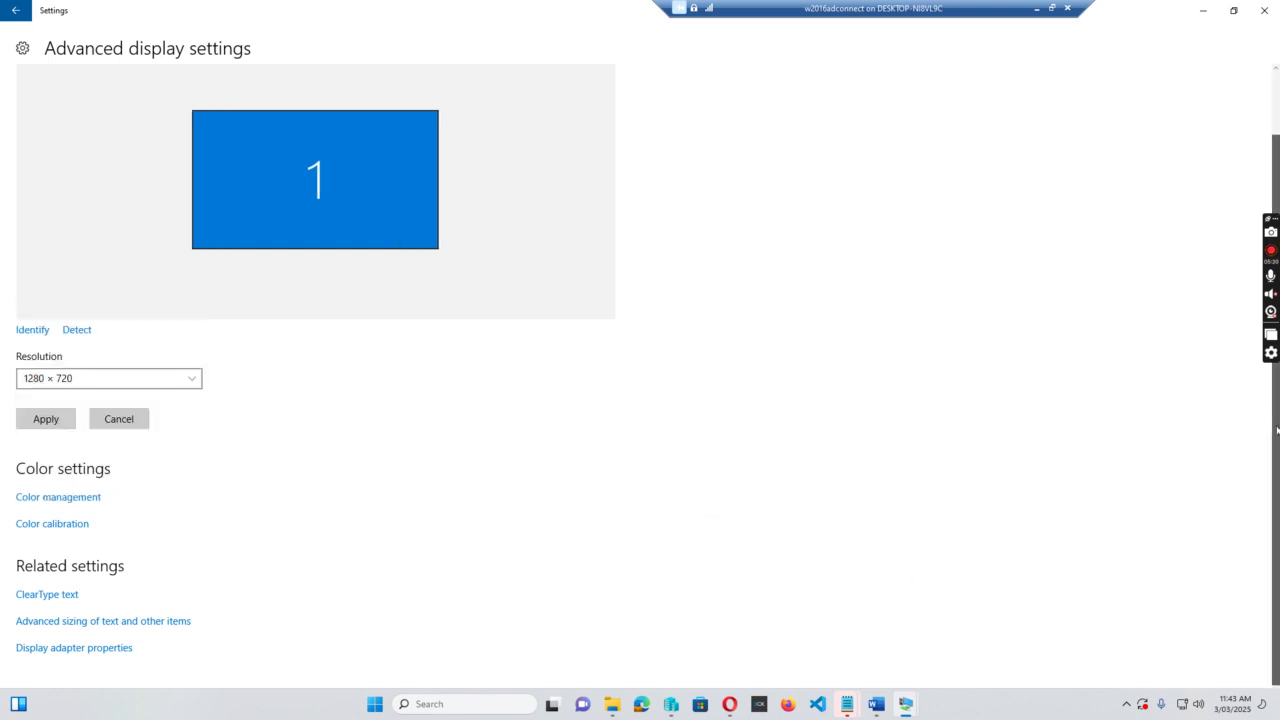
pyautogui.scroll(2, 1276, 481)
pyautogui.scroll(-2, 1277, 378)
pyautogui.click(45, 419)
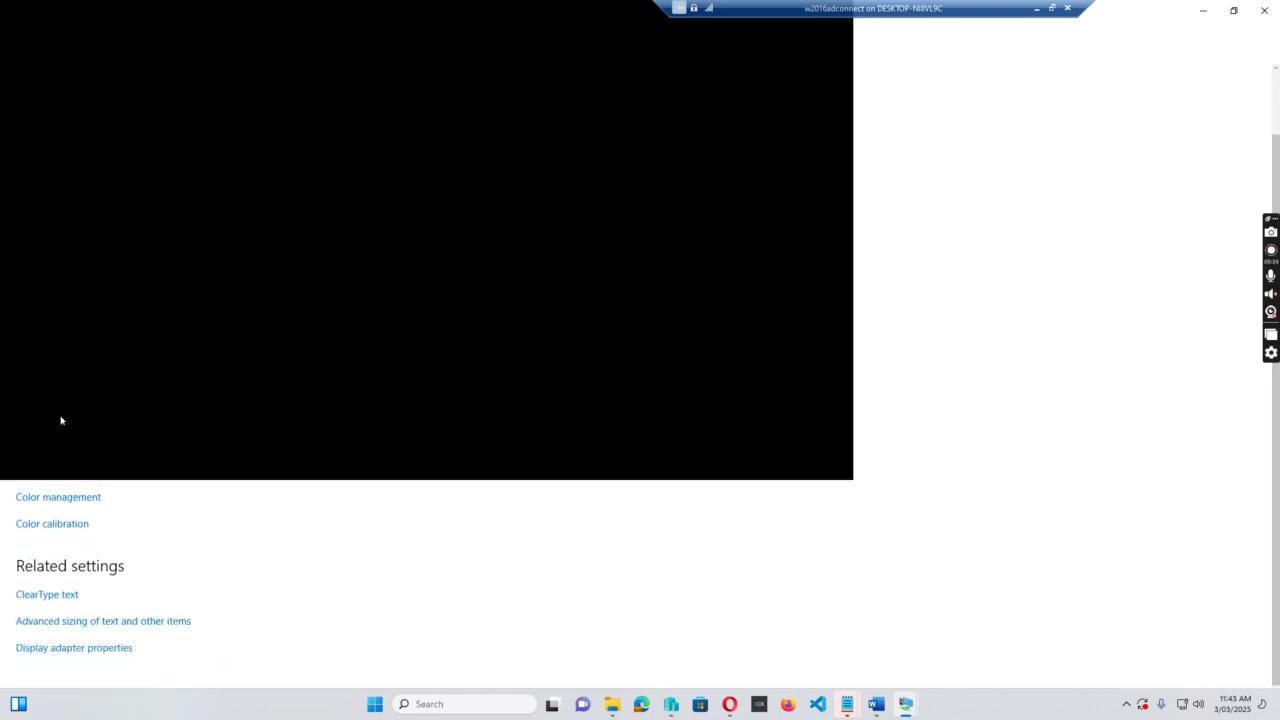
pyautogui.click(745, 386)
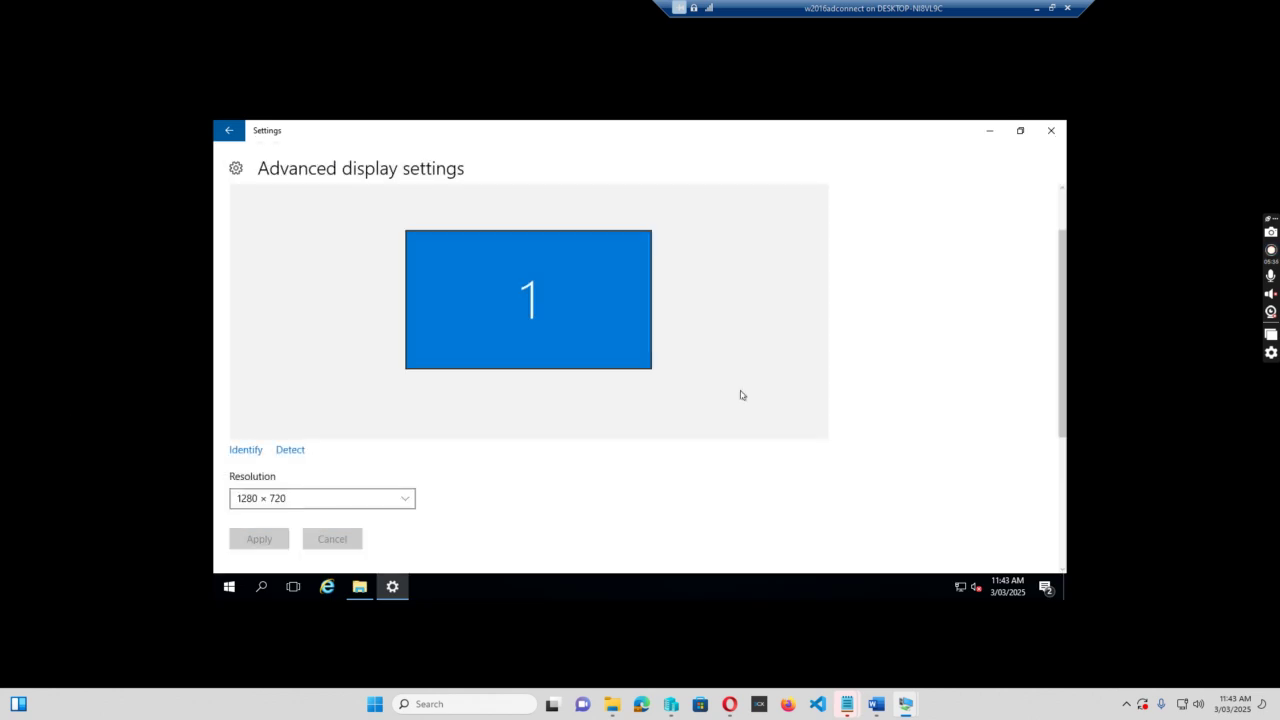
# Bring the VM window fully into view and close the advanced display settings.
pyautogui.click(1051, 8)
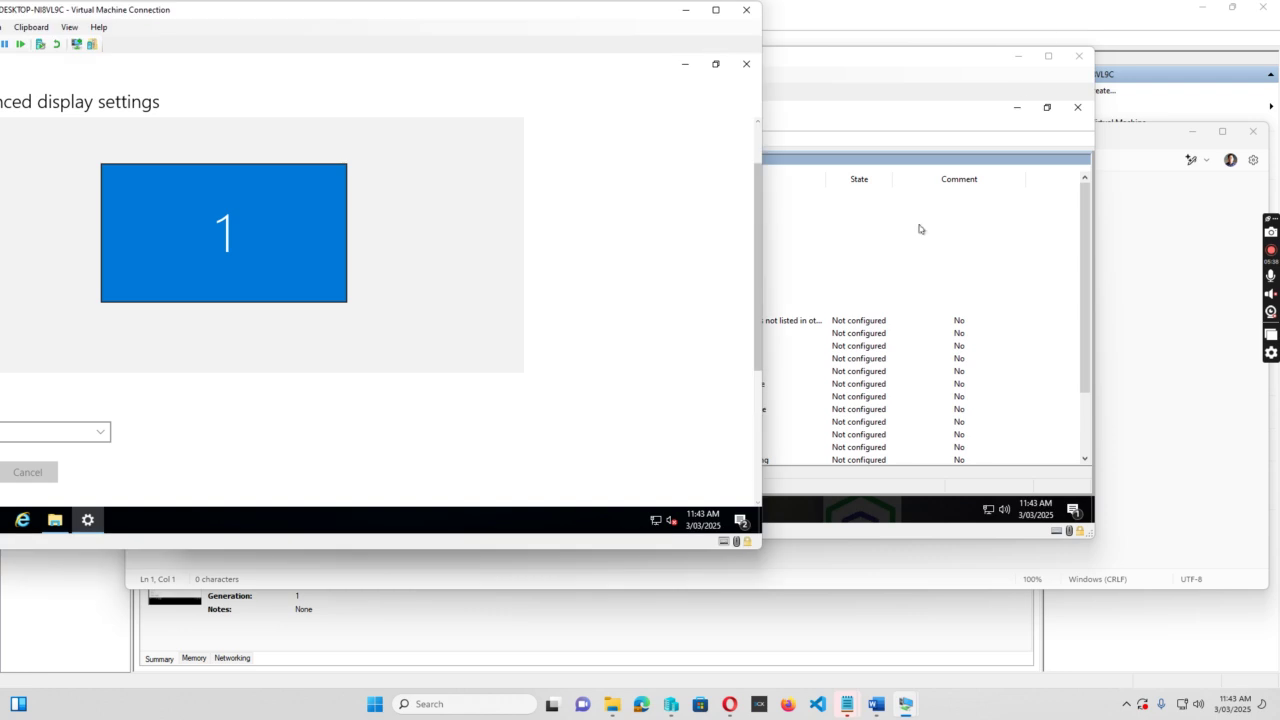
pyautogui.moveTo(317, 14); pyautogui.dragTo(609, 14)
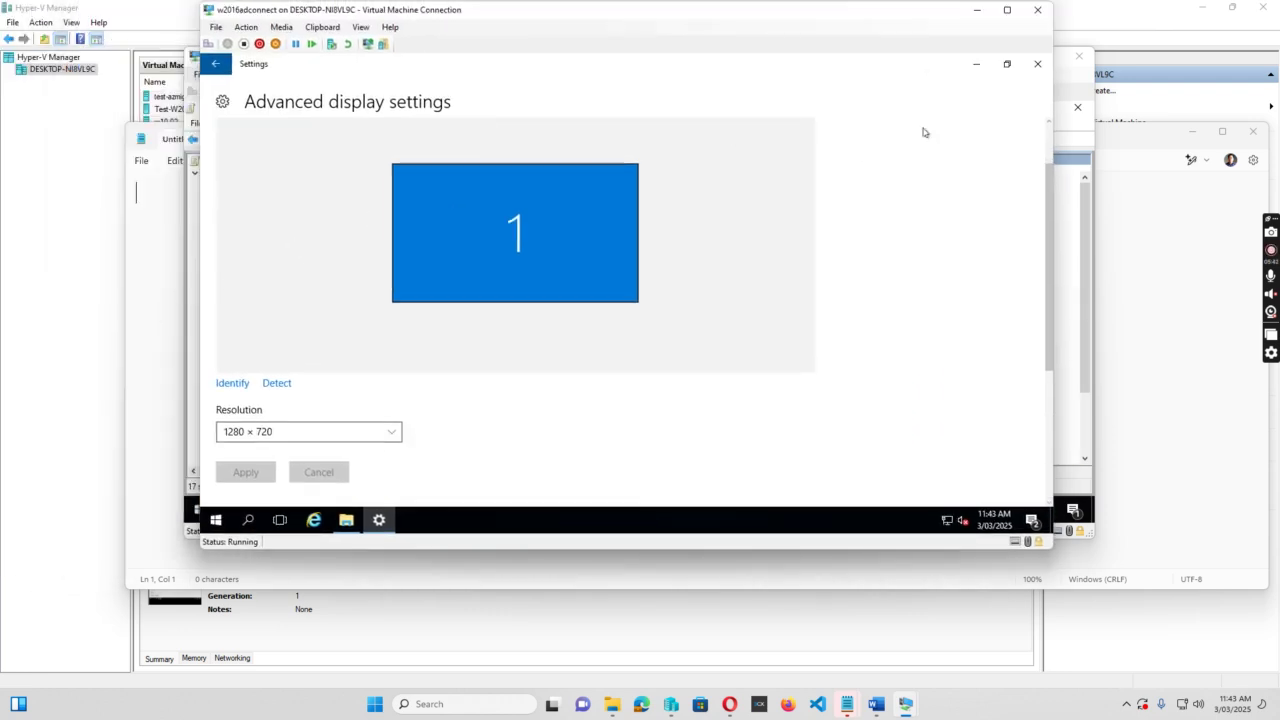
pyautogui.scroll(2, 1052, 146)
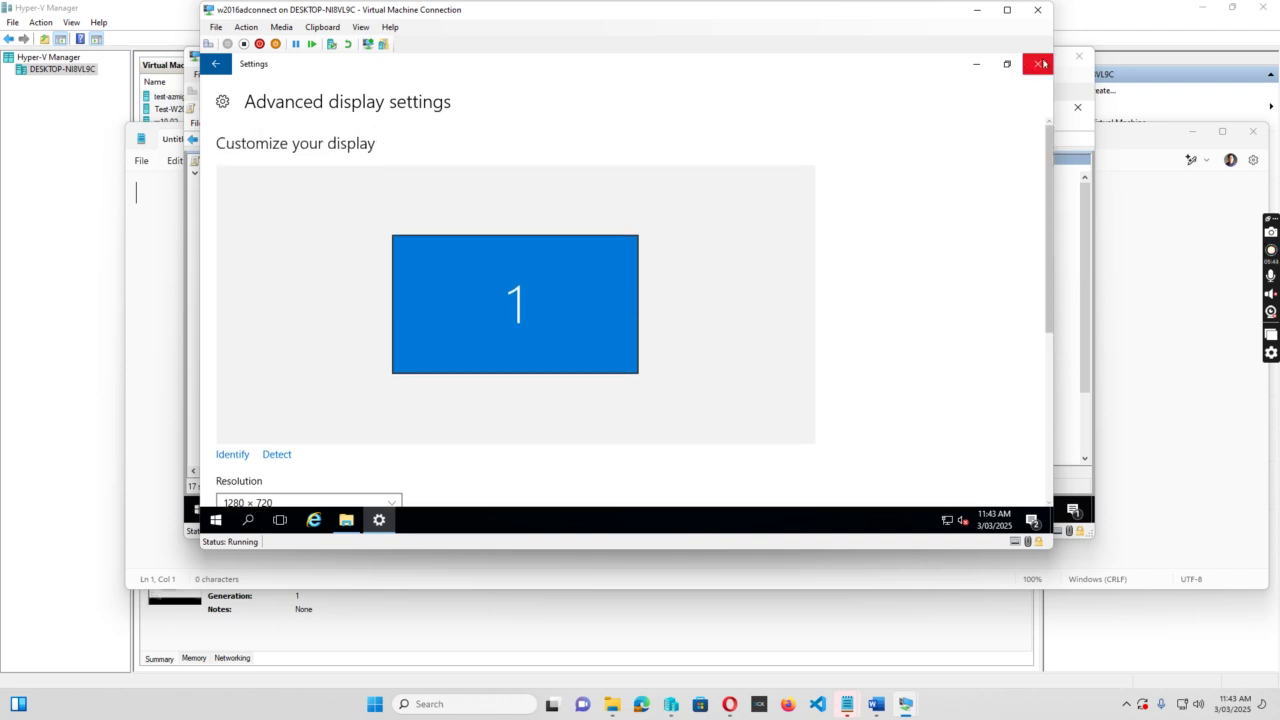
pyautogui.click(1037, 63)
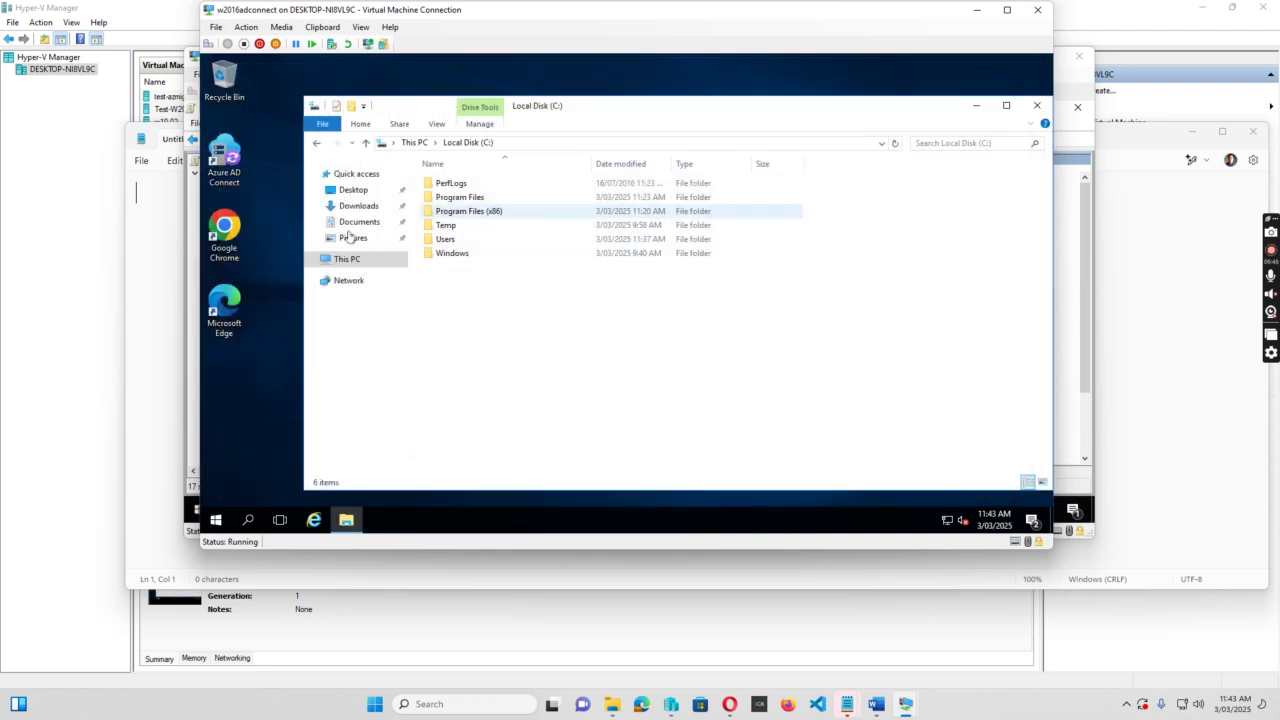
# Launch an administrator Command Prompt from search and run whoami.
pyautogui.click(248, 520)
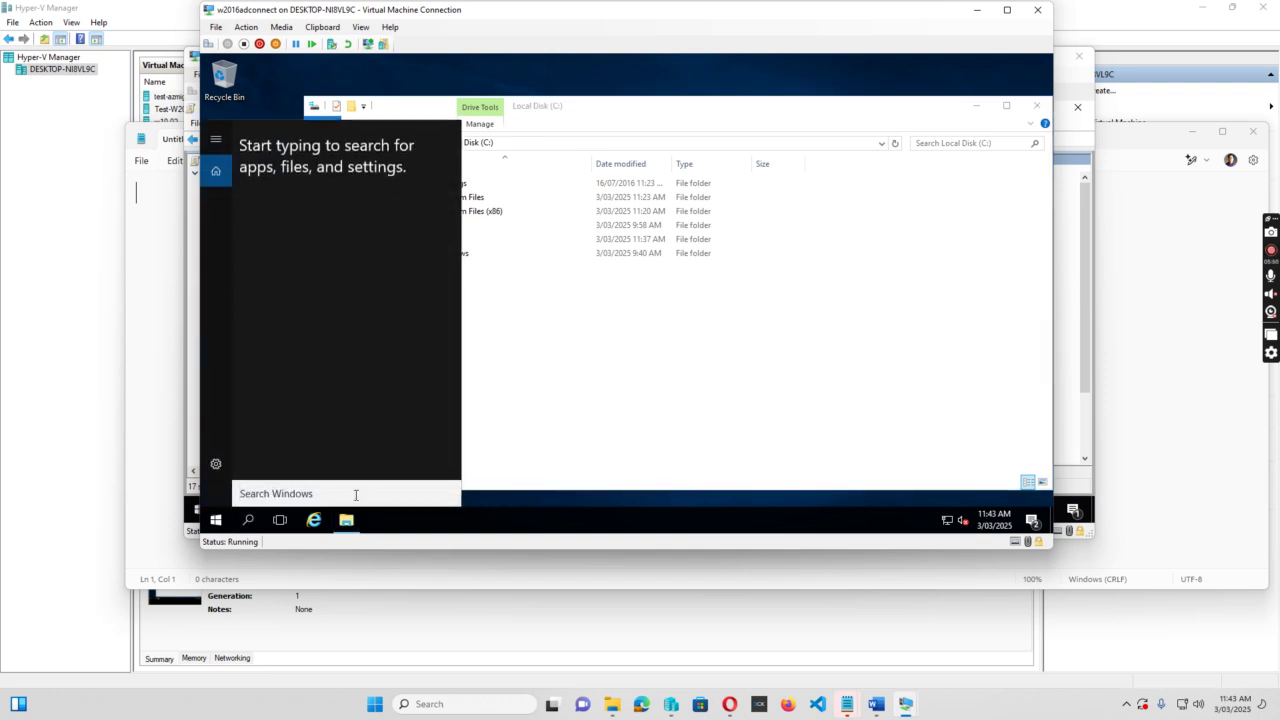
pyautogui.write('c')
pyautogui.press('Return')
pyautogui.write('whoami')
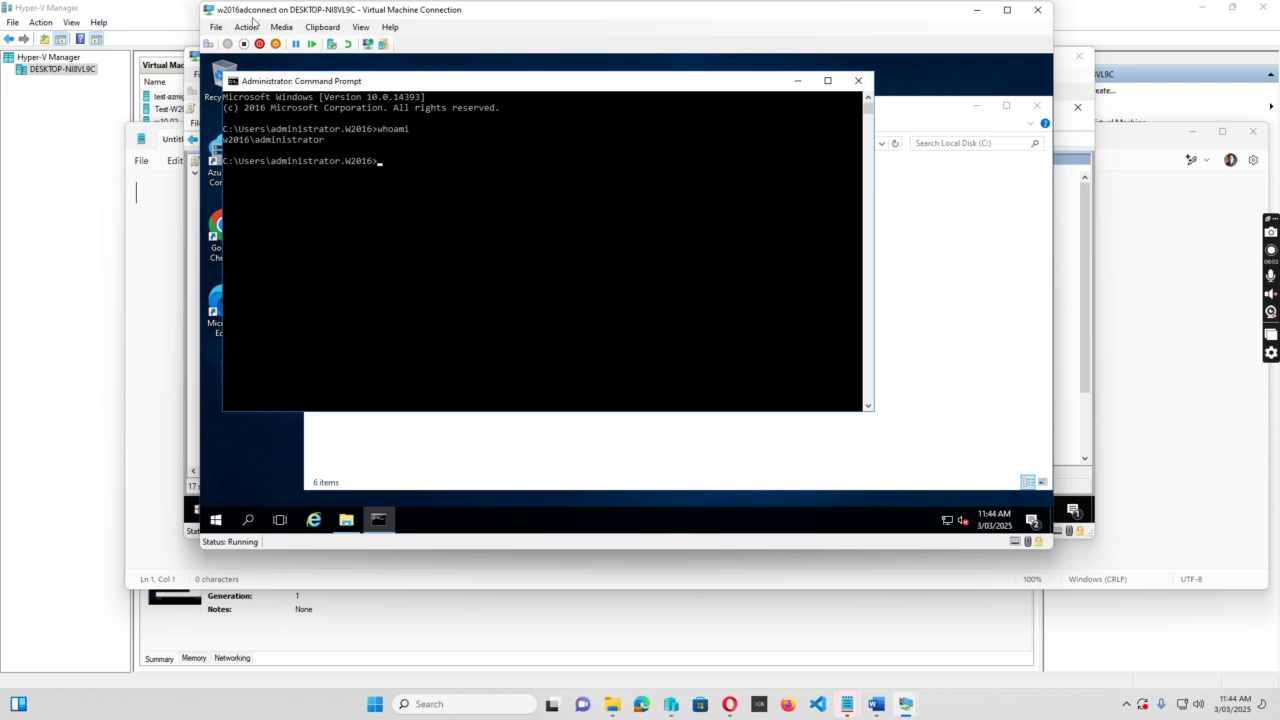
# Open C:\Users in Explorer, then go to Control Panel via the address bar.
pyautogui.moveTo(441, 90); pyautogui.dragTo(509, 338)
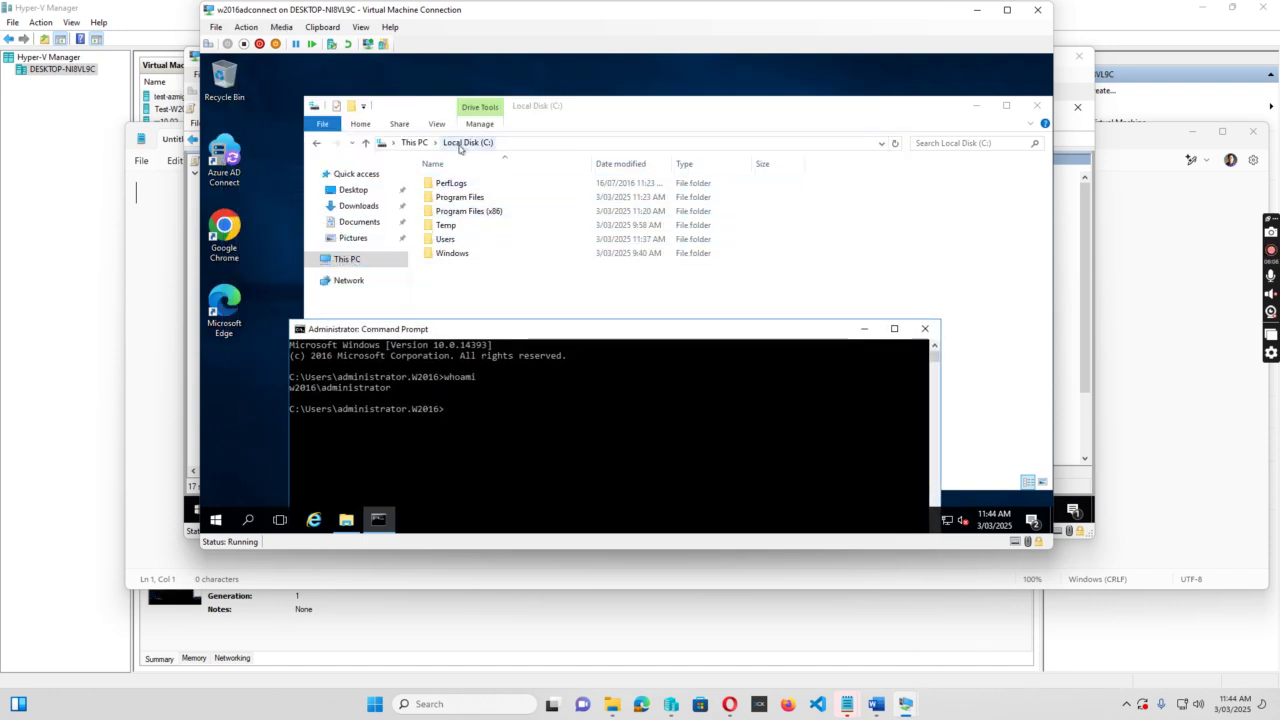
pyautogui.doubleClick(441, 242)
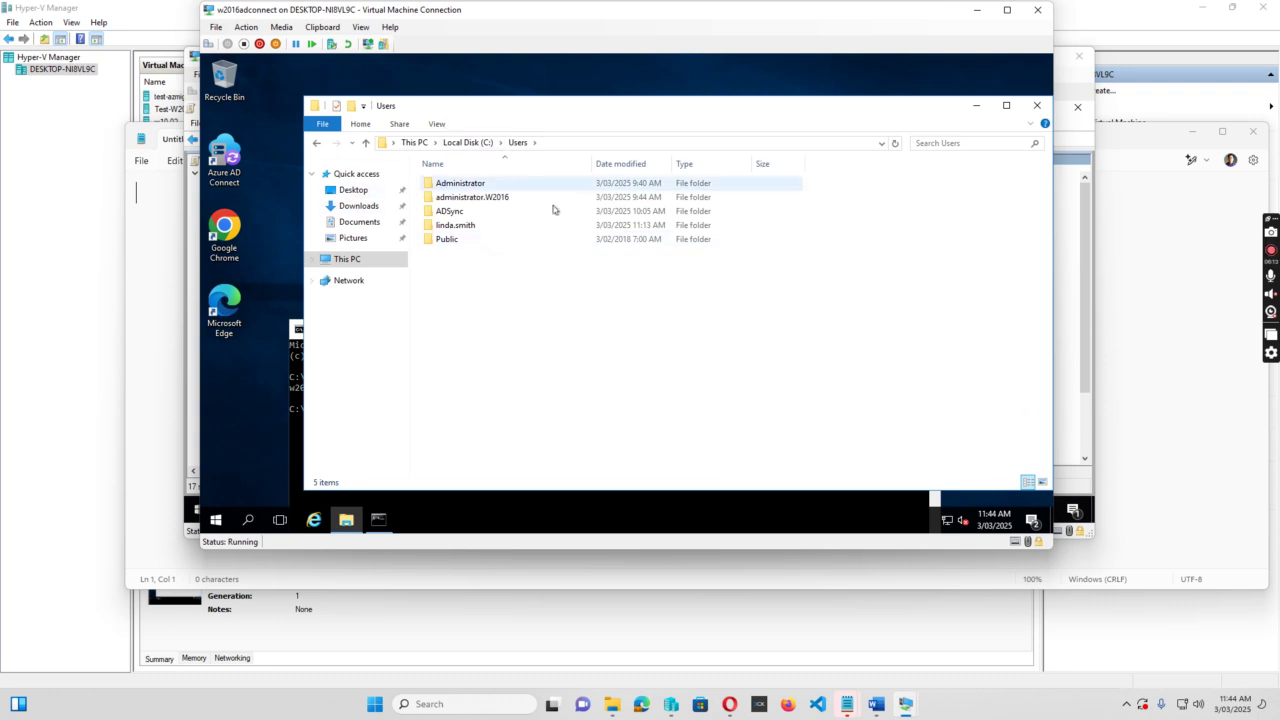
pyautogui.moveTo(545, 228)
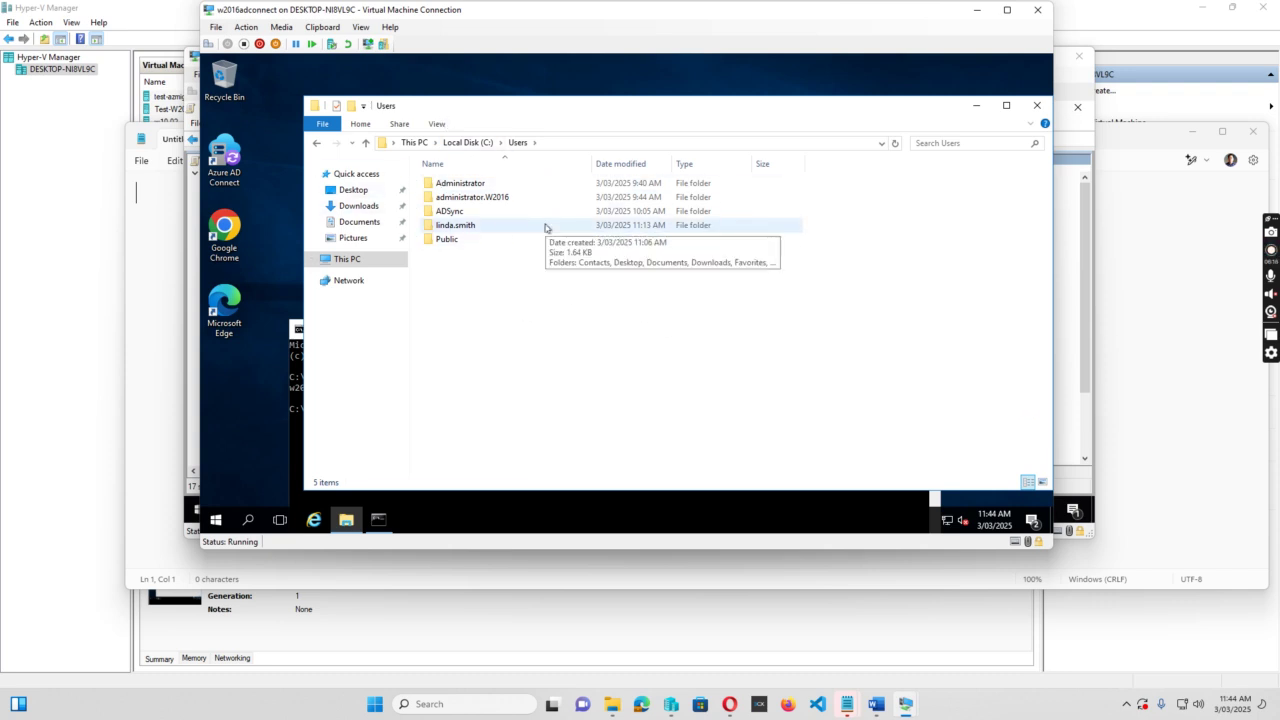
pyautogui.click(562, 143)
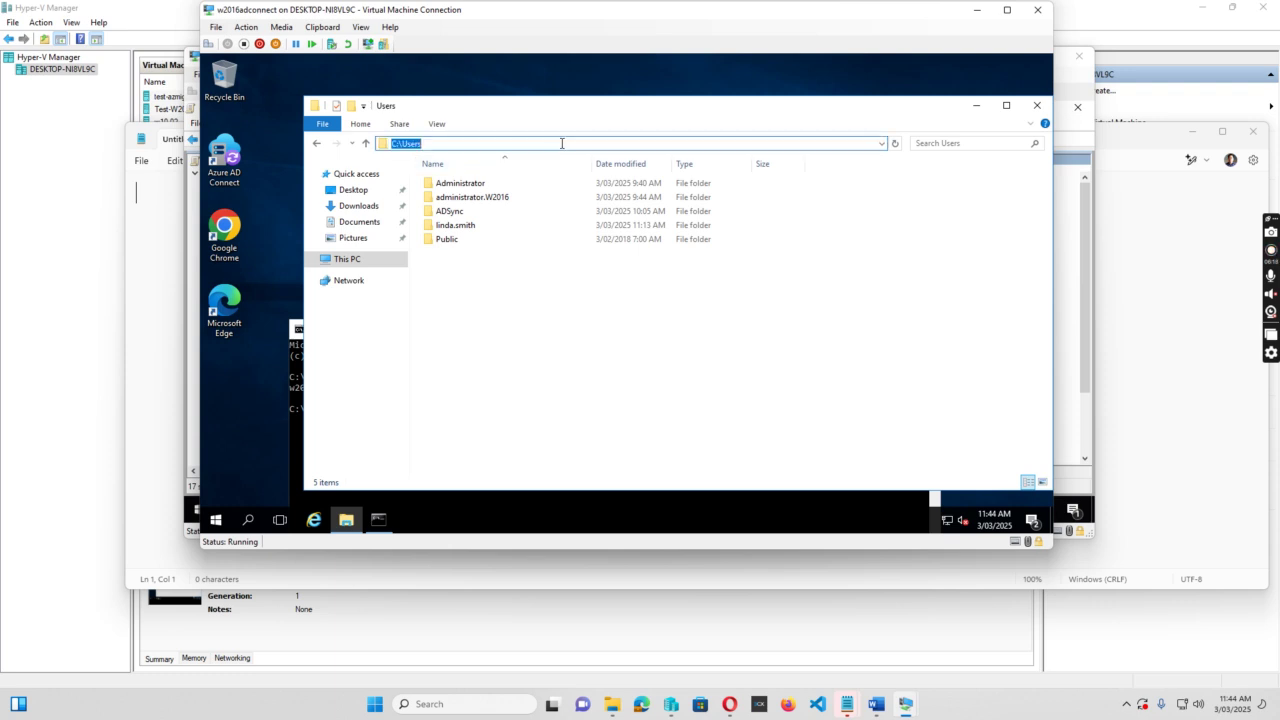
pyautogui.write('coln')
pyautogui.press('BackSpace')
pyautogui.press('BackSpace')
pyautogui.write('ntrol panel')
pyautogui.press('Return')
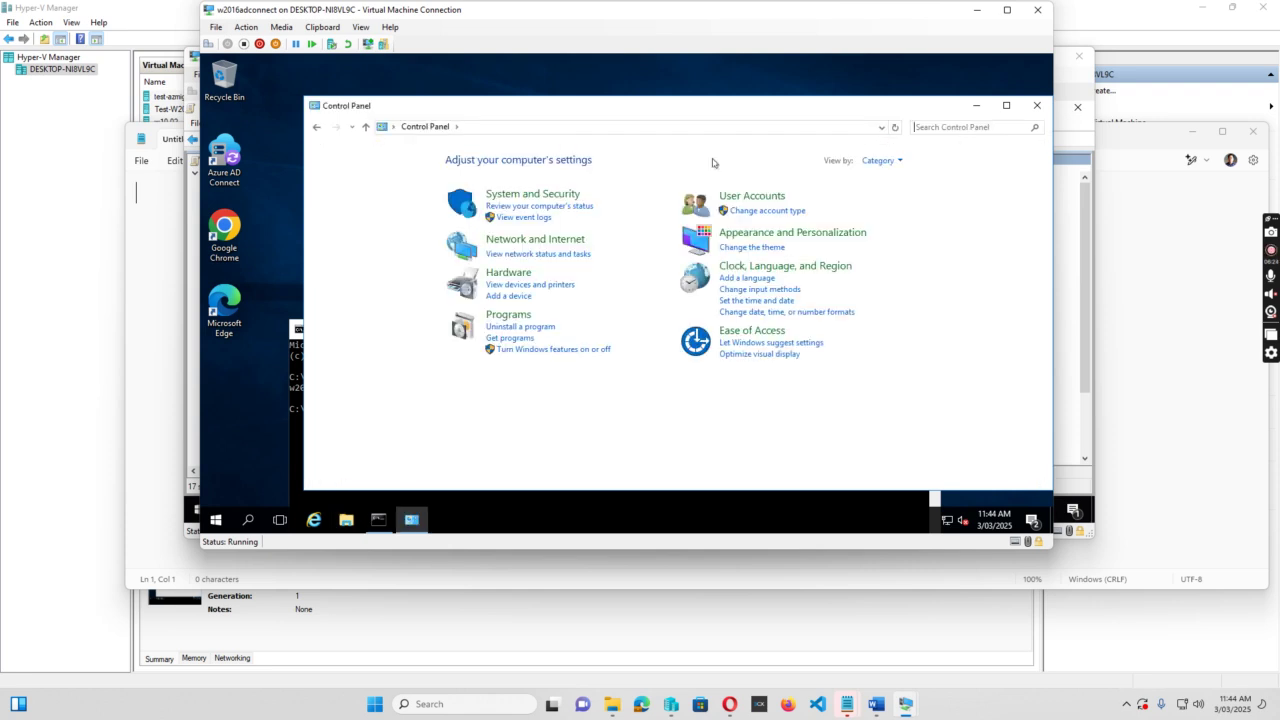
# View Control Panel as Small icons and select Internet Options' Local intranet security zone.
pyautogui.click(880, 161)
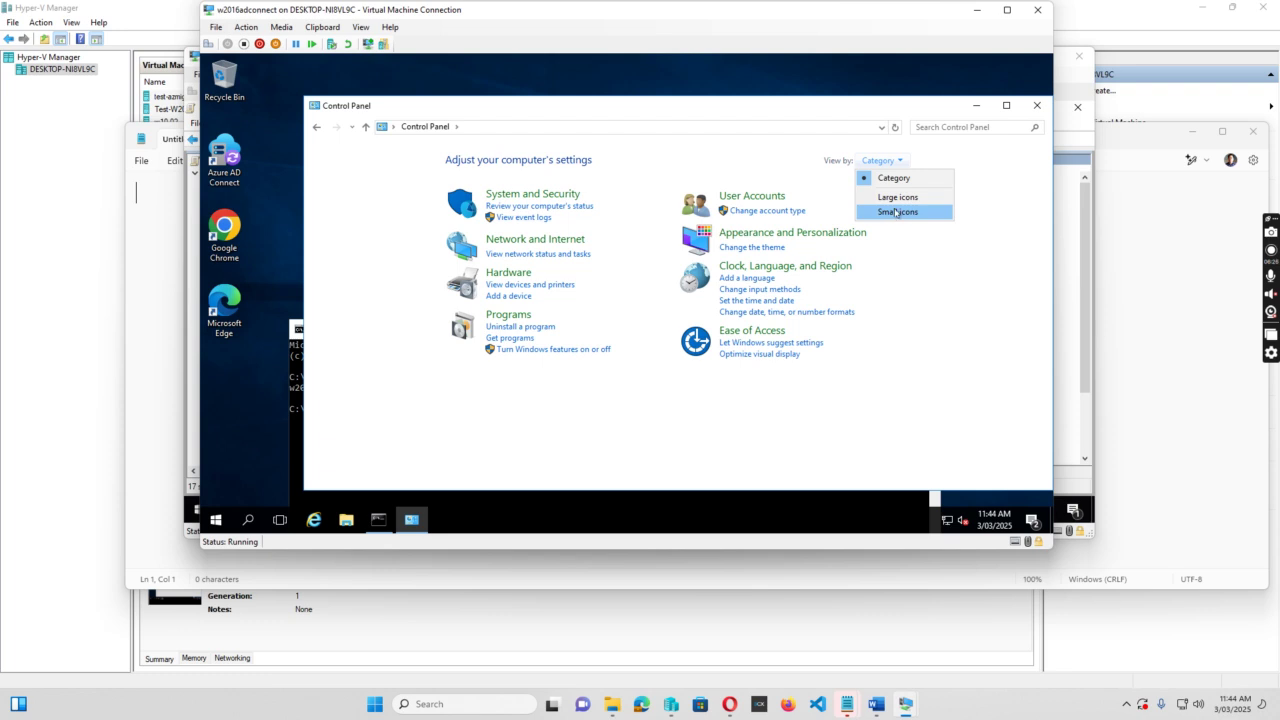
pyautogui.click(896, 212)
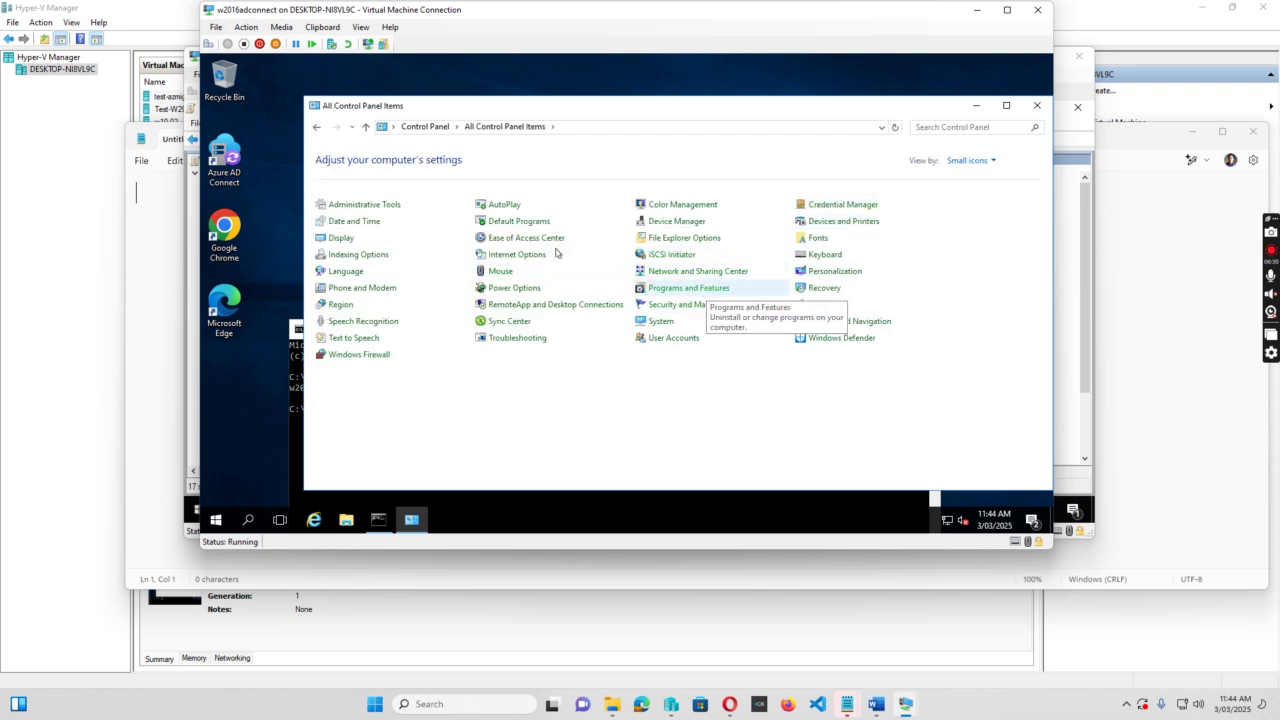
pyautogui.click(518, 257)
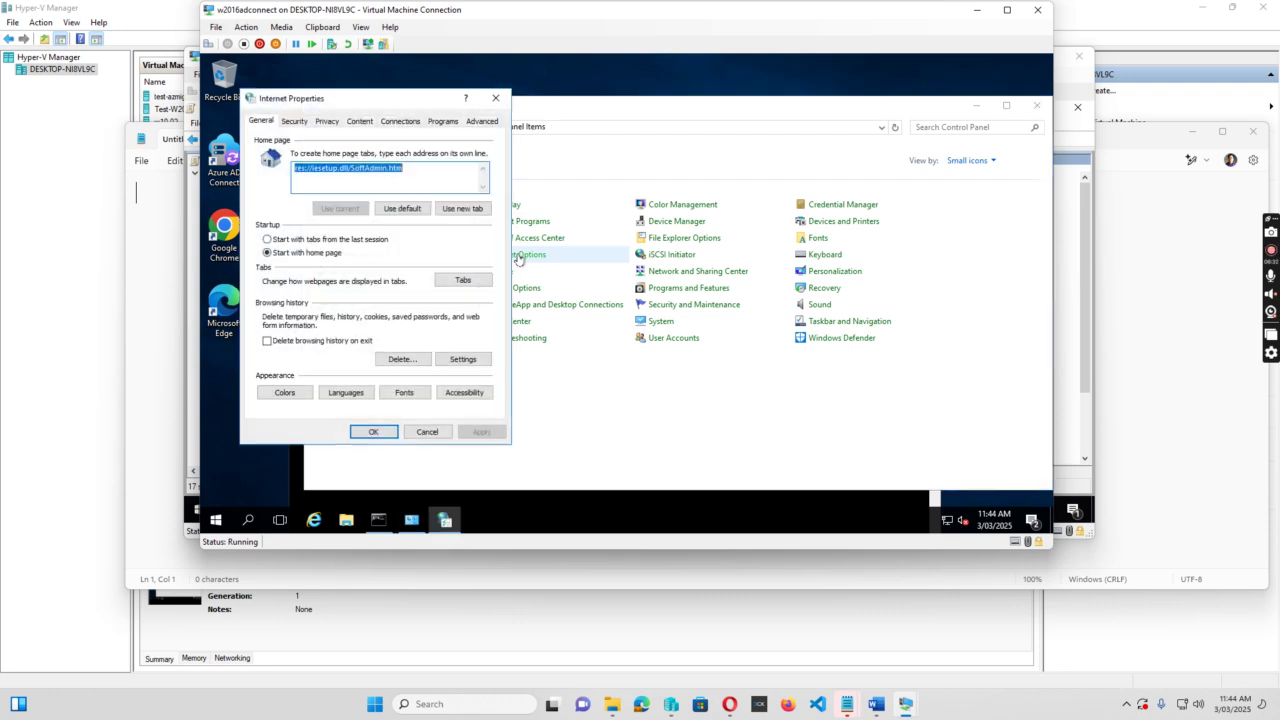
pyautogui.click(291, 122)
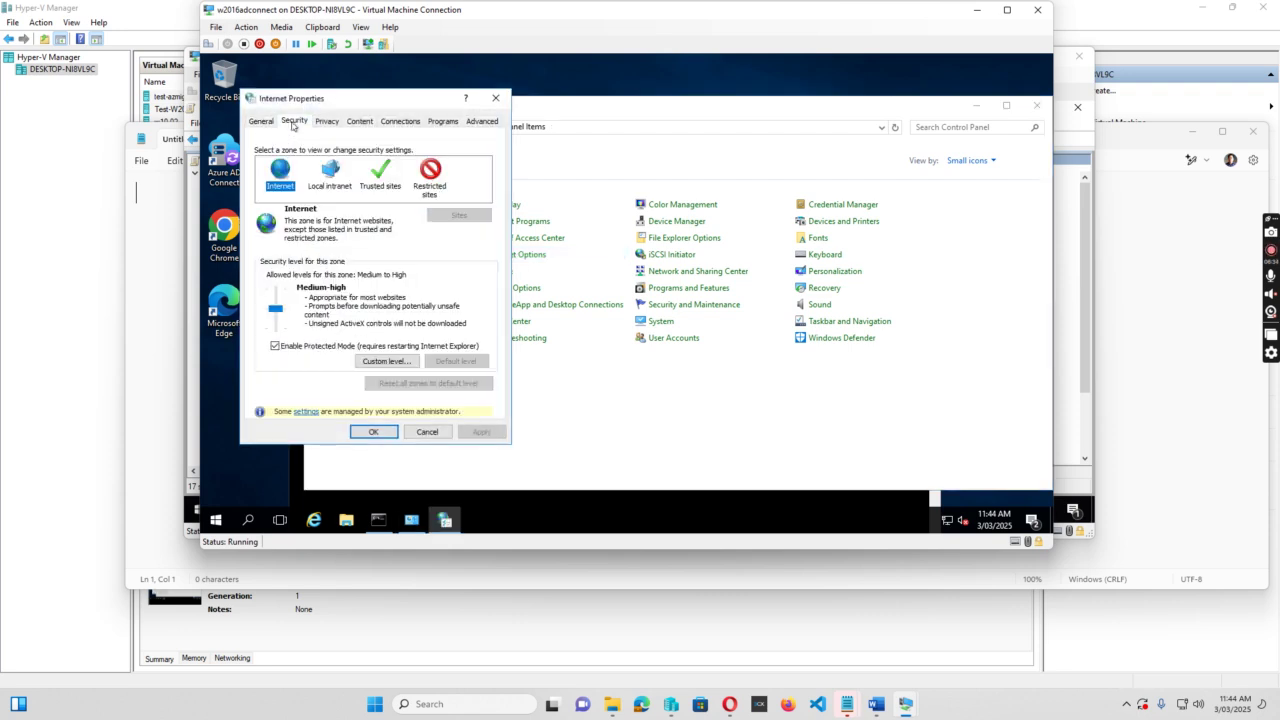
pyautogui.click(329, 171)
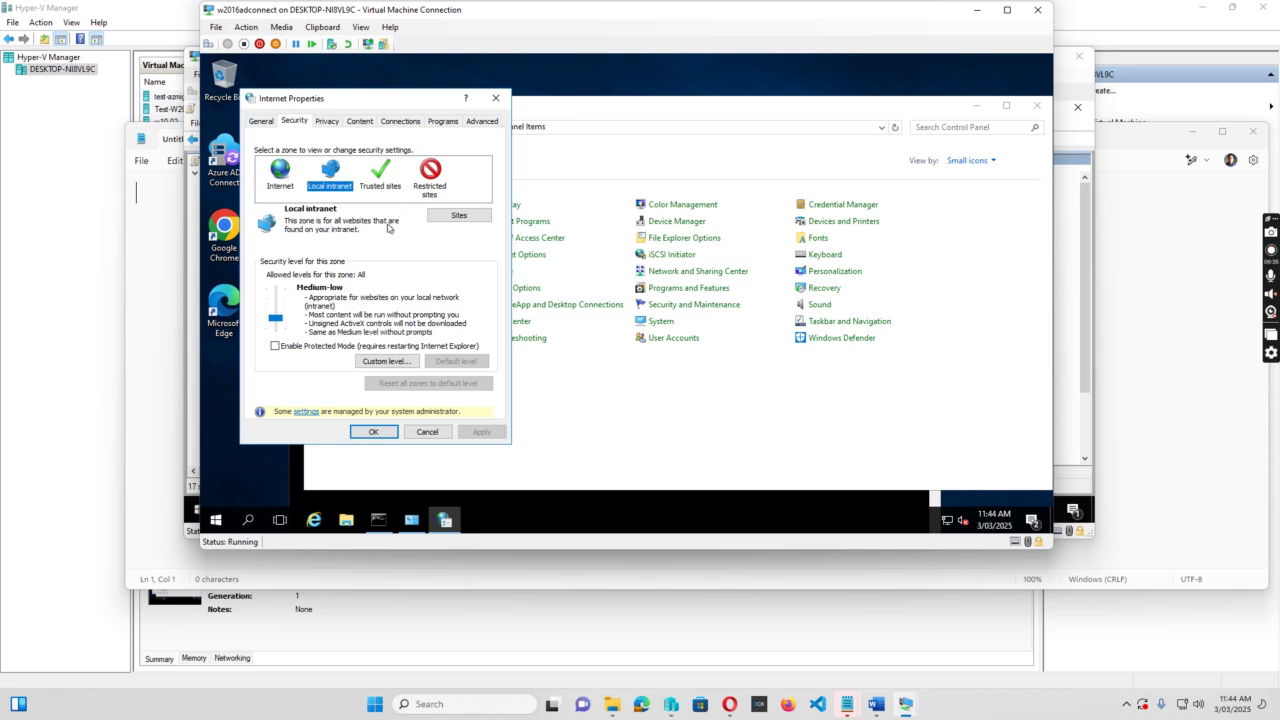
# Check the autologon site in the Local intranet sites list and close Internet Properties.
pyautogui.click(450, 217)
pyautogui.click(370, 246)
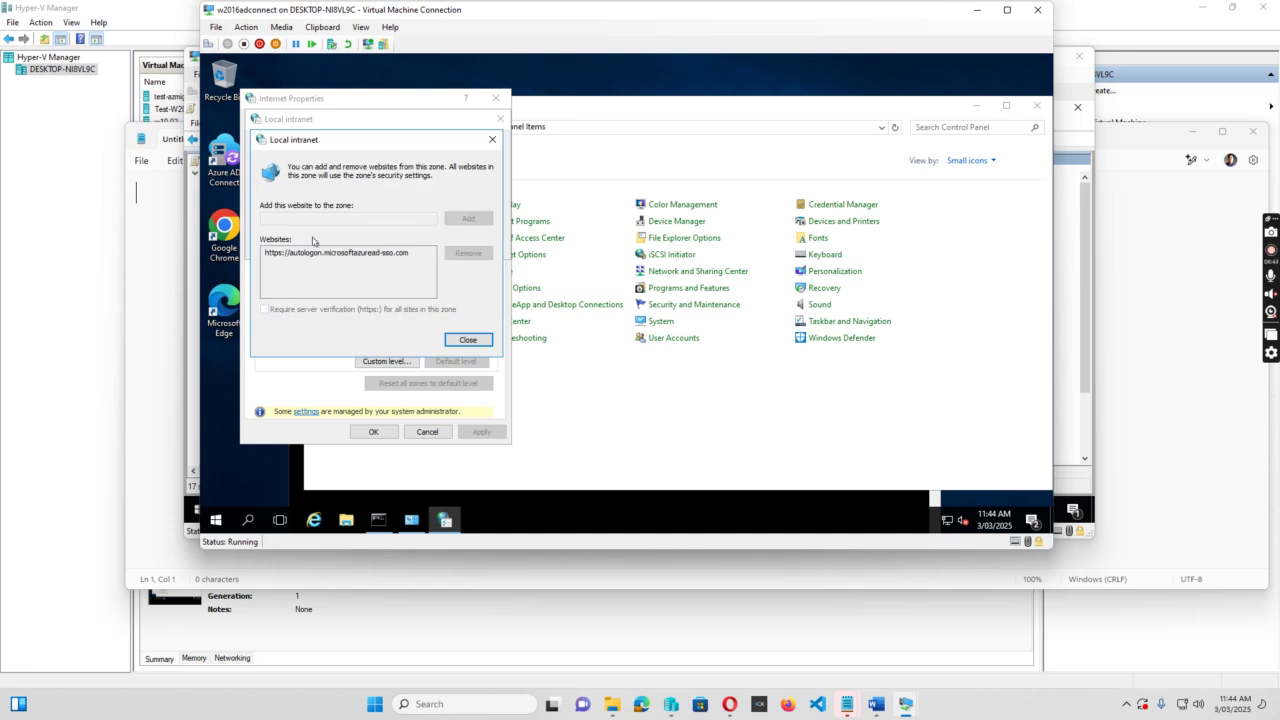
pyautogui.click(469, 340)
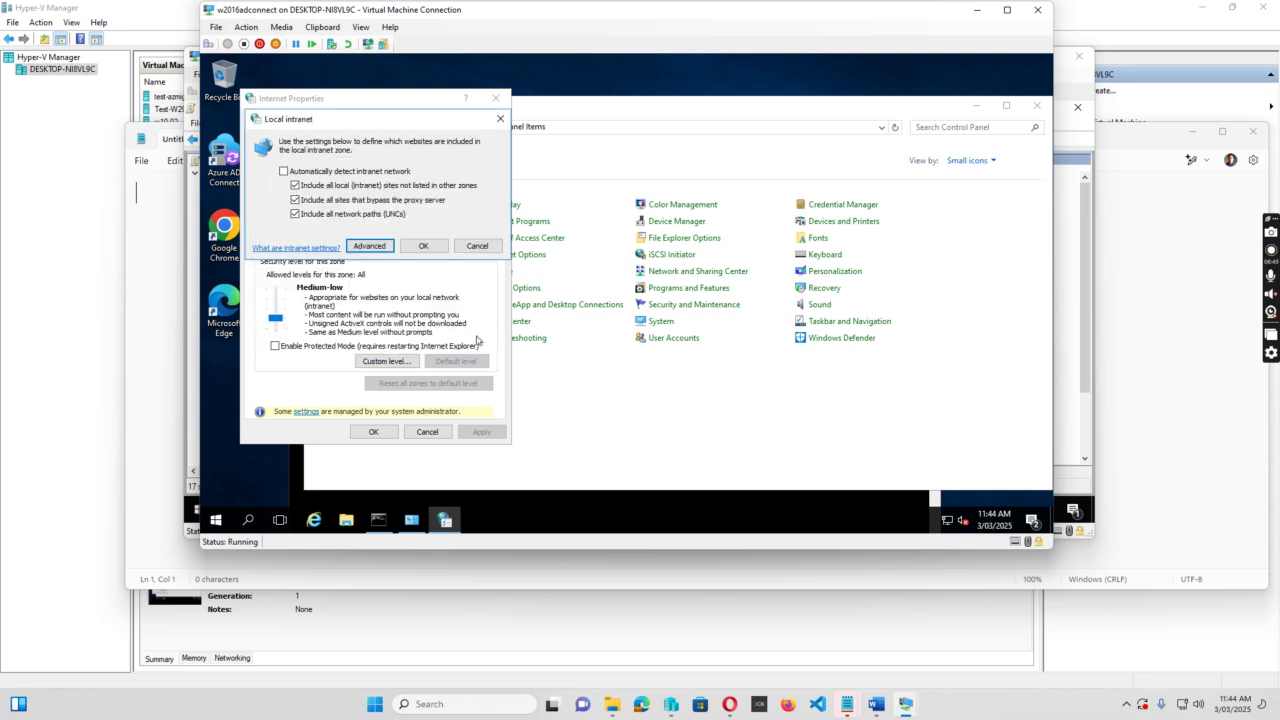
pyautogui.click(423, 246)
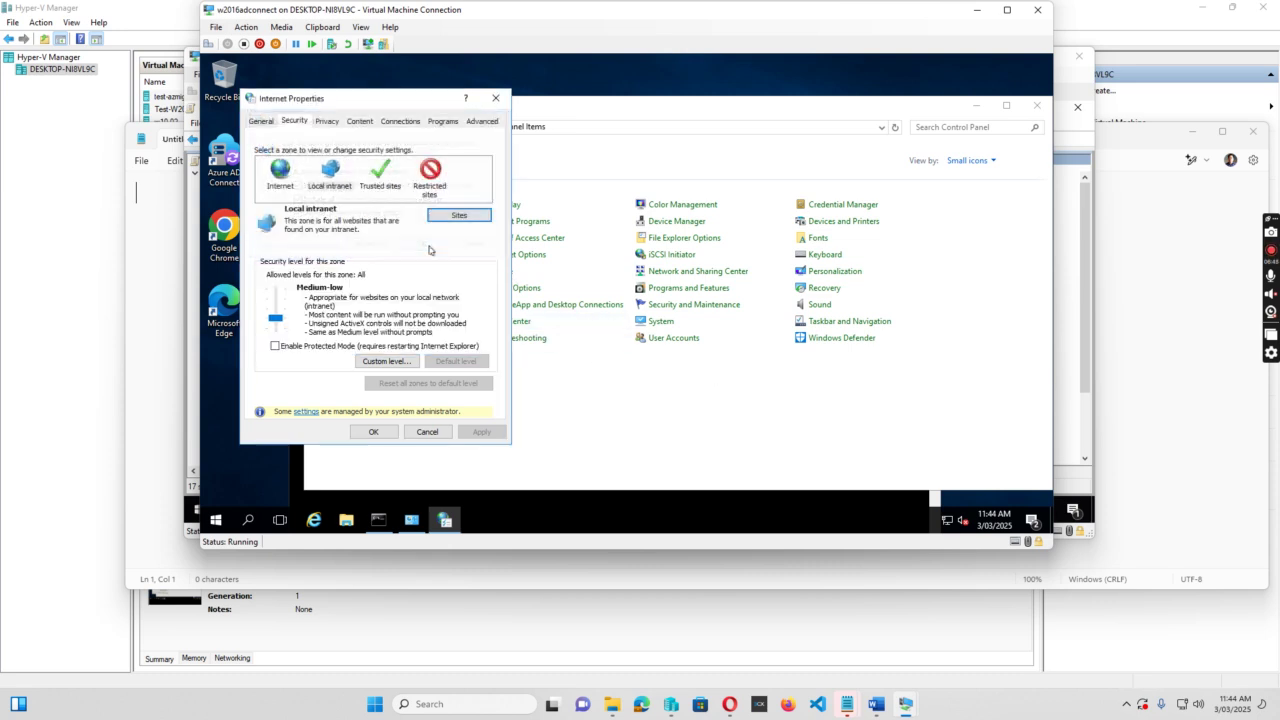
pyautogui.click(373, 432)
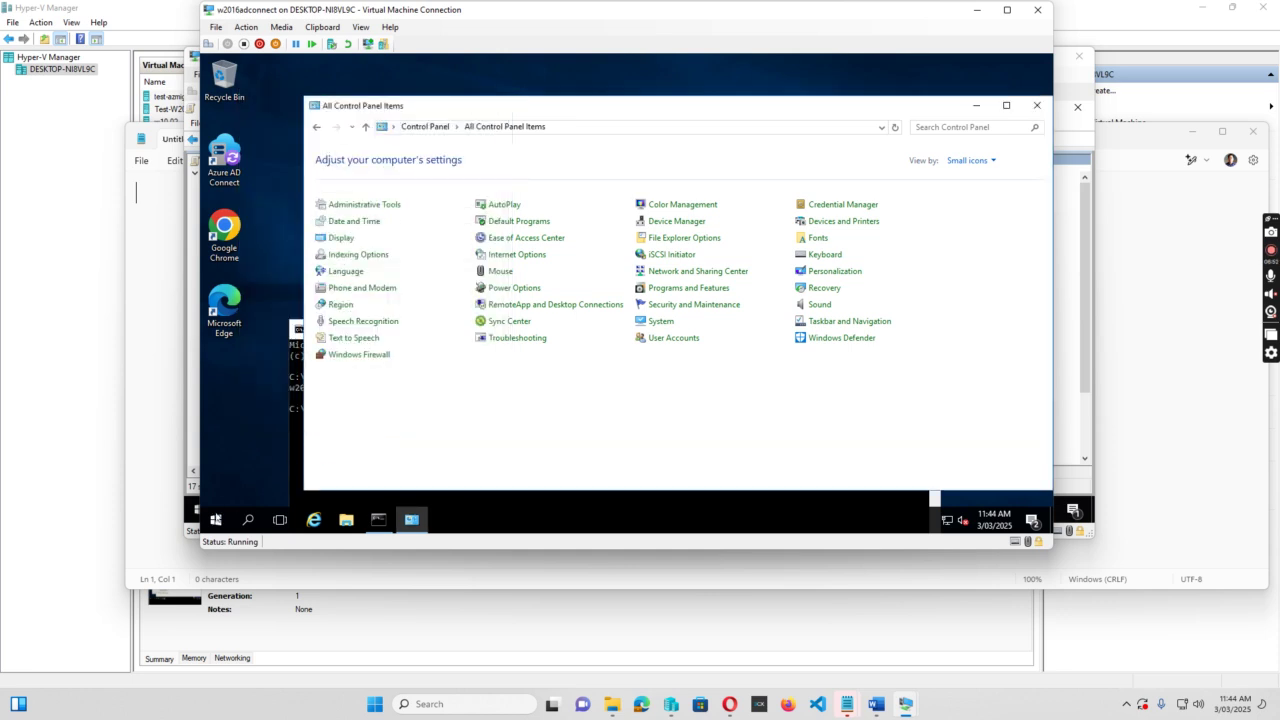
# Sign the administrator out of the VM and pick Other user at the sign-in screen.
pyautogui.click(215, 519)
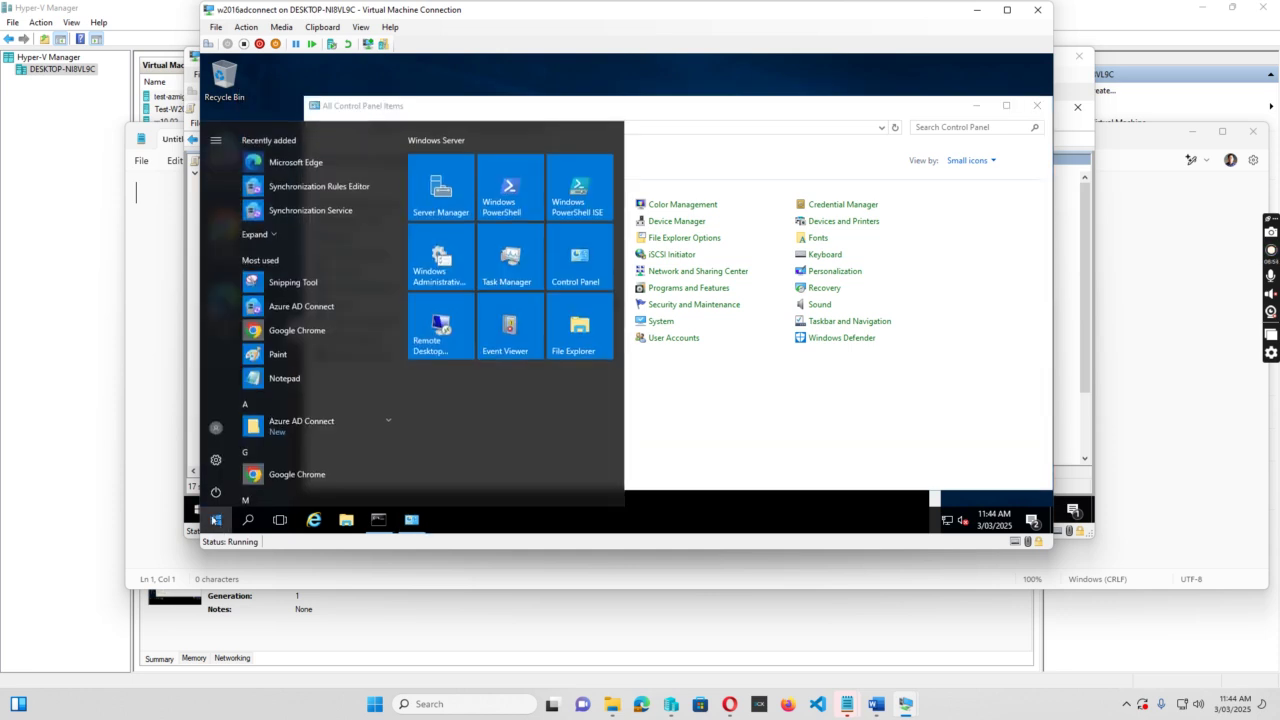
pyautogui.click(214, 425)
pyautogui.click(240, 391)
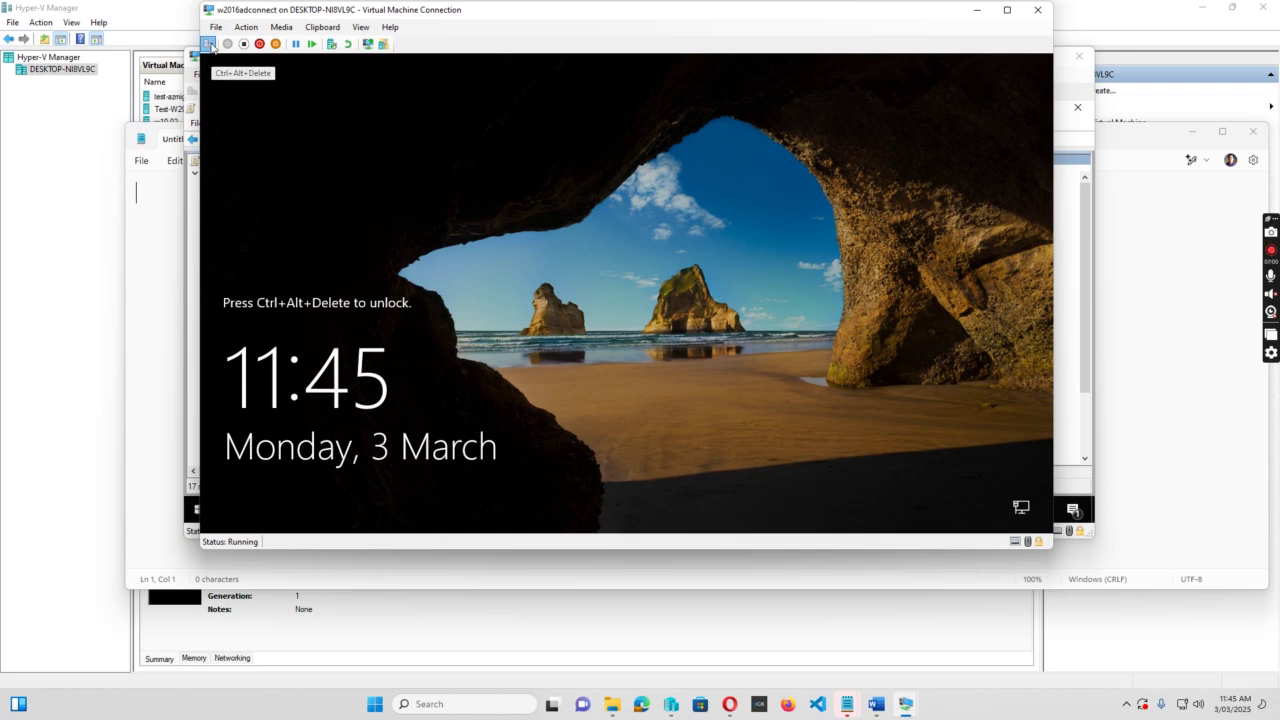
pyautogui.click(213, 49)
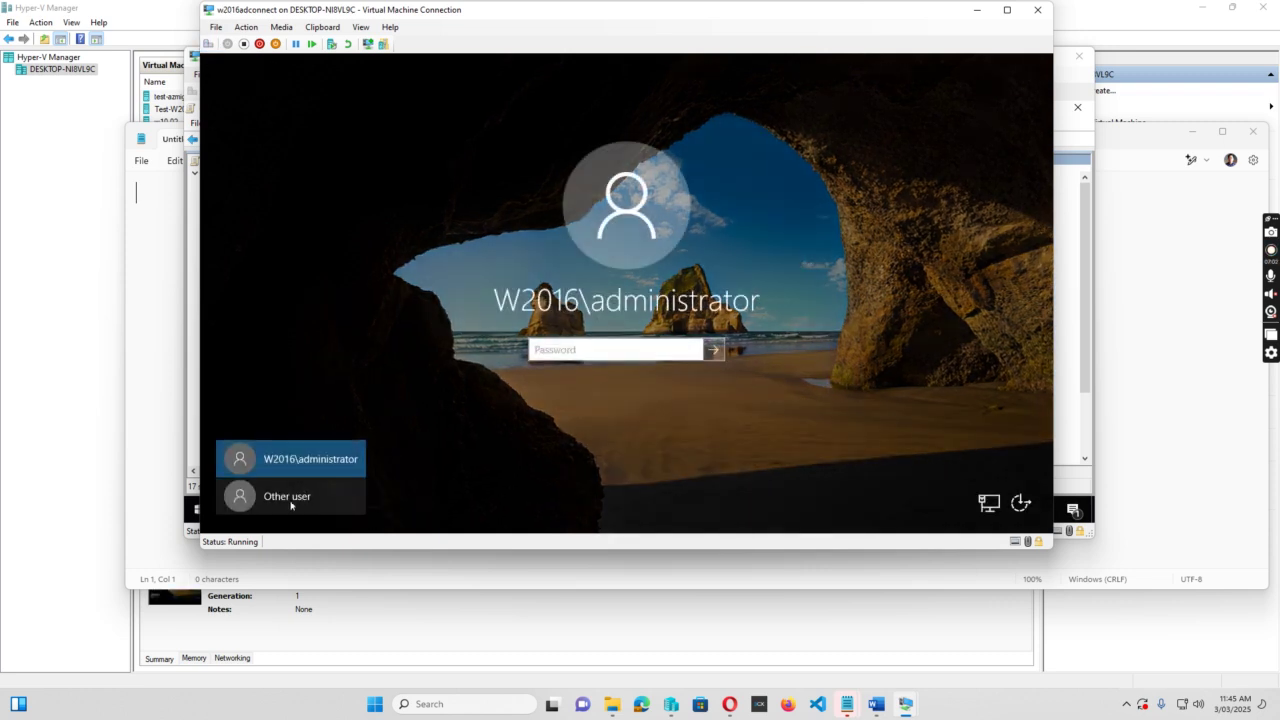
pyautogui.click(288, 496)
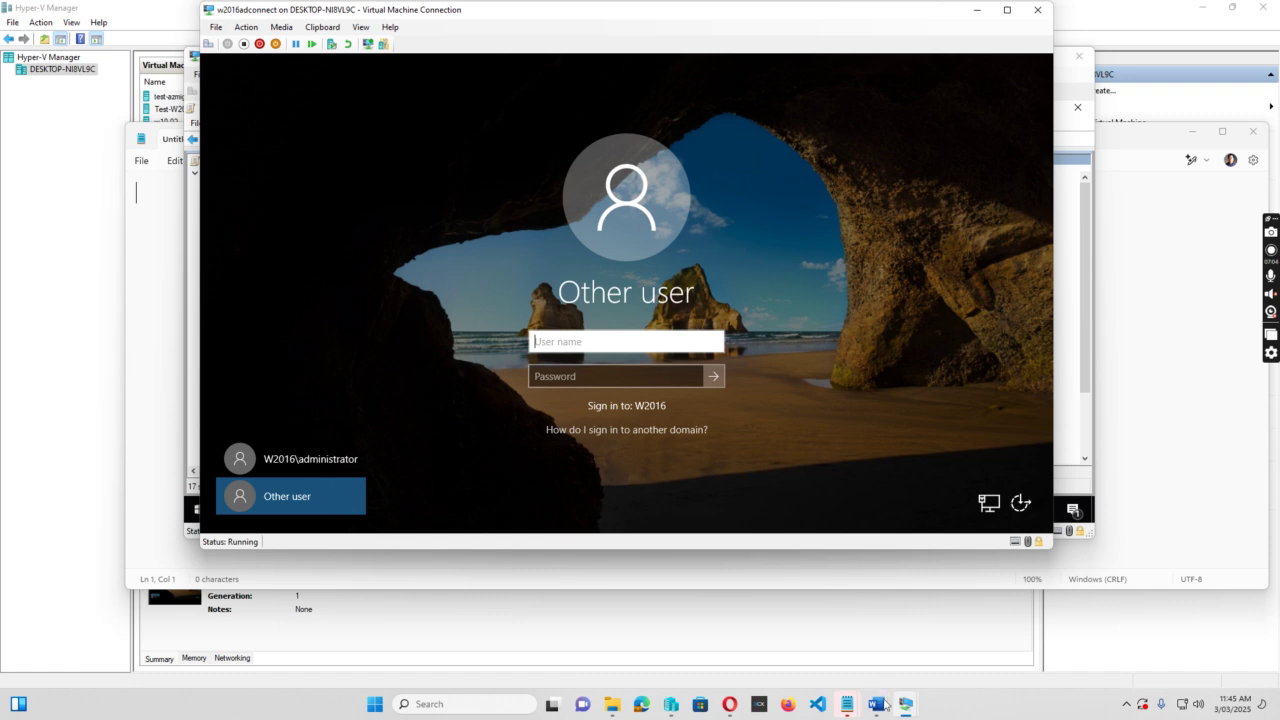
# On the DC VM, open Reset Password for test passthrough in Active Directory Users and Computers.
pyautogui.moveTo(905, 705)
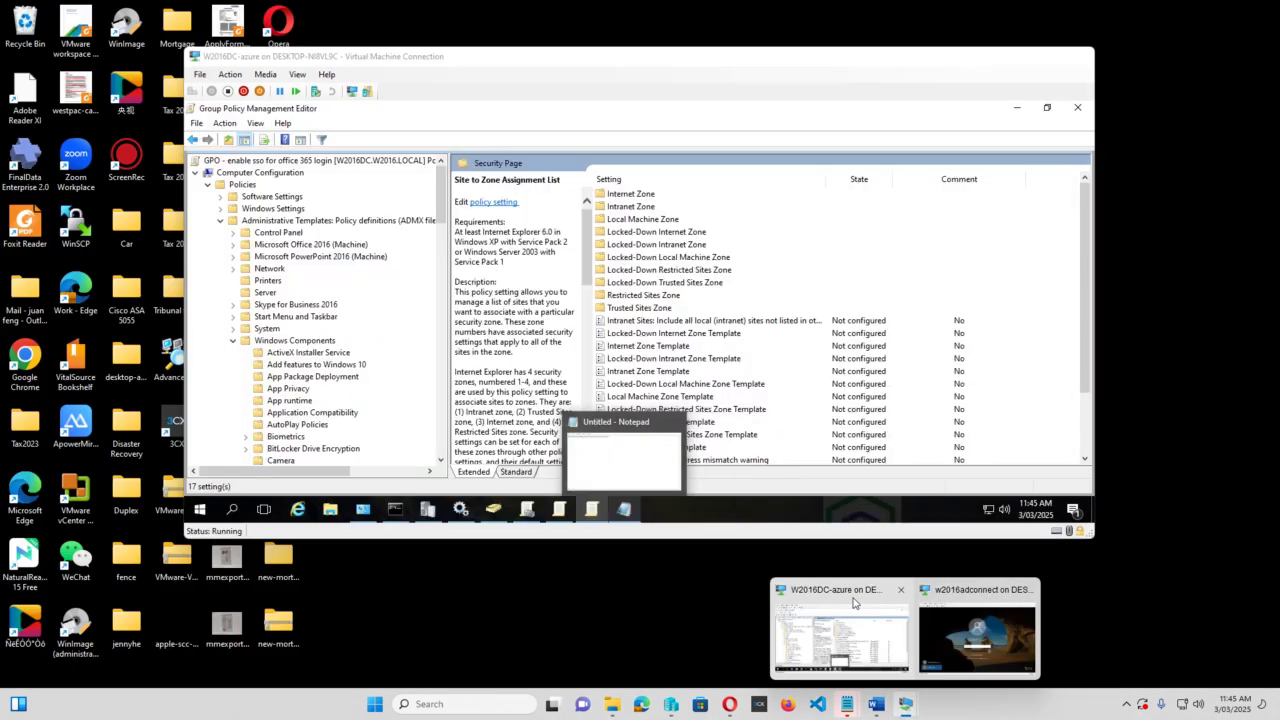
pyautogui.click(851, 626)
pyautogui.click(493, 510)
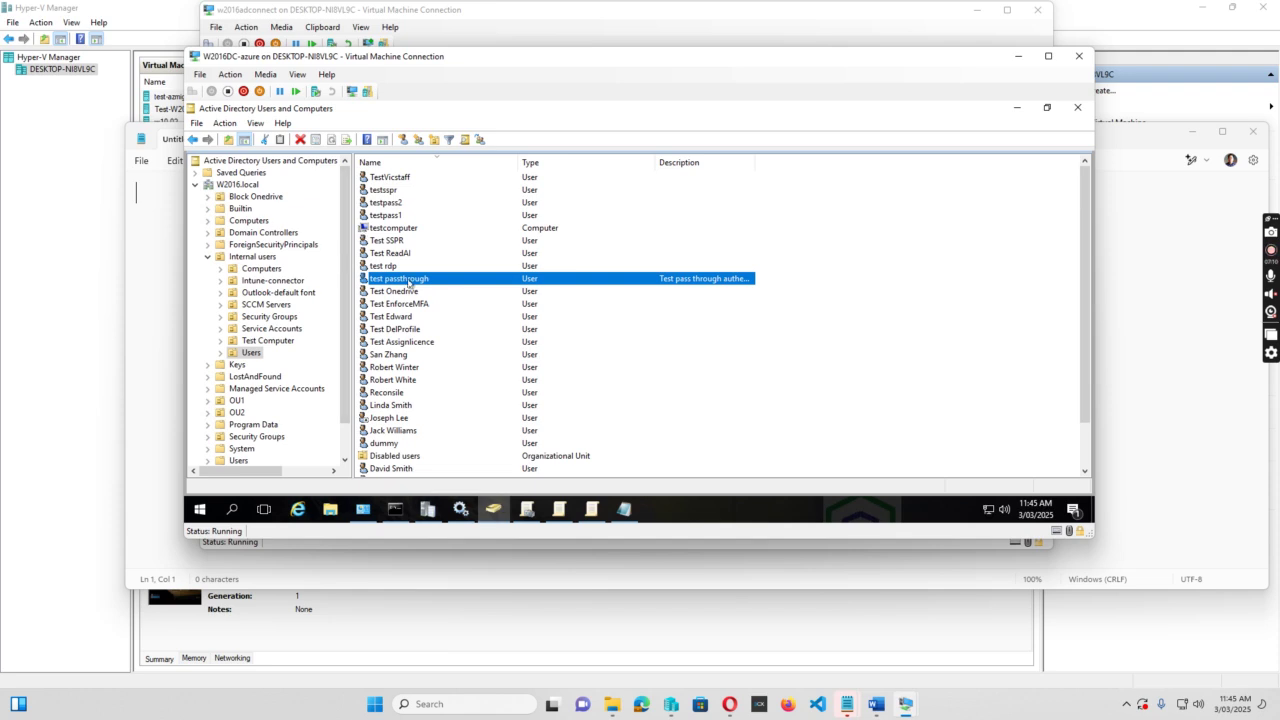
pyautogui.rightClick(405, 282)
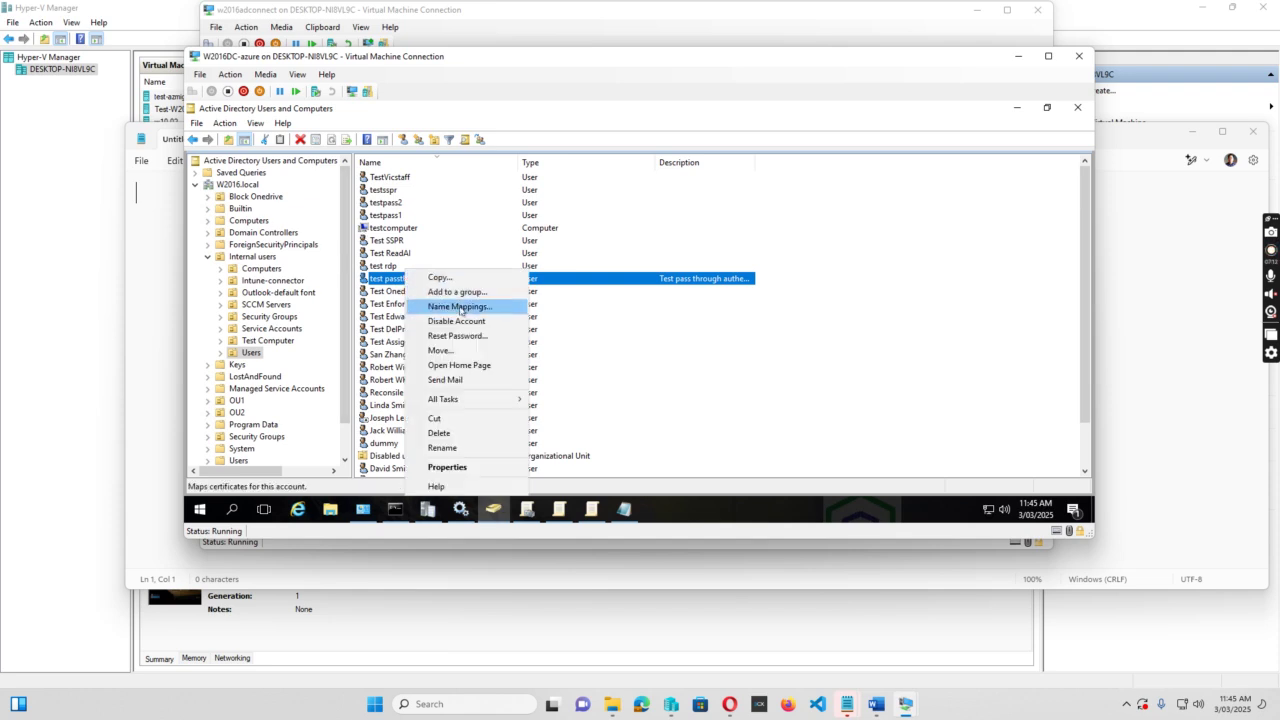
pyautogui.click(456, 338)
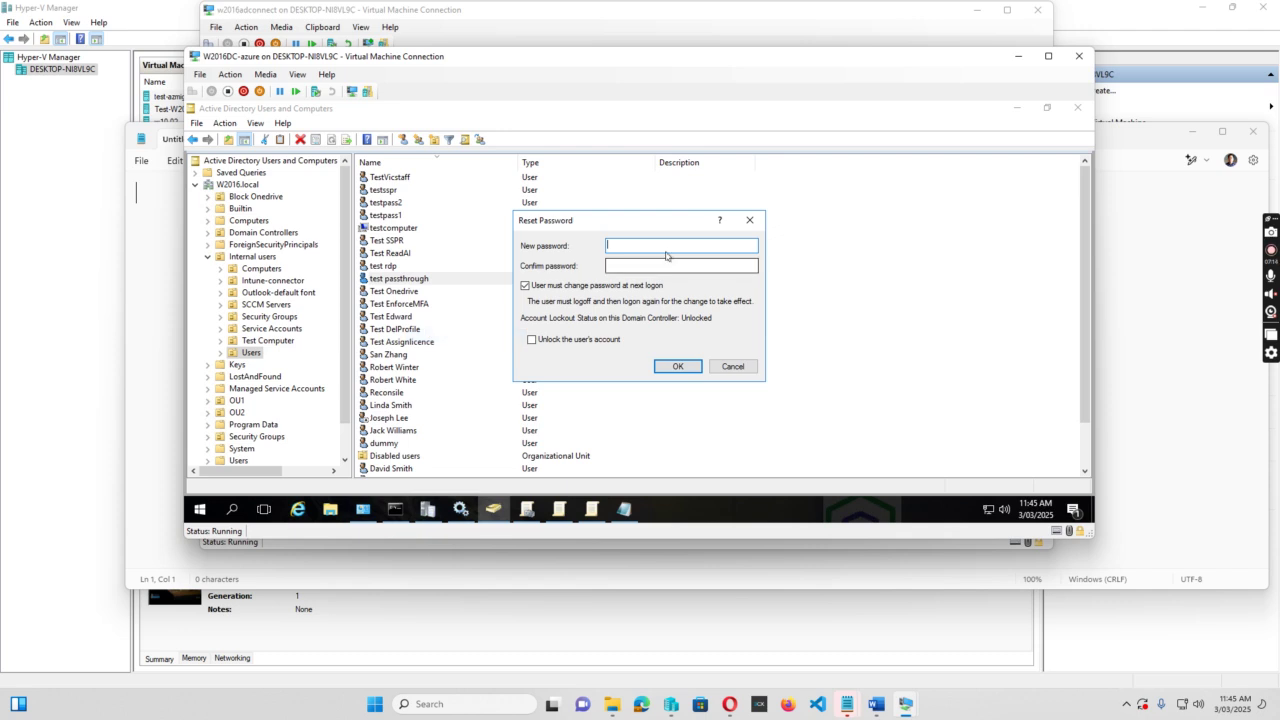
# Uncheck 'must change password at next logon', enter and confirm the new password, and apply.
pyautogui.click(525, 286)
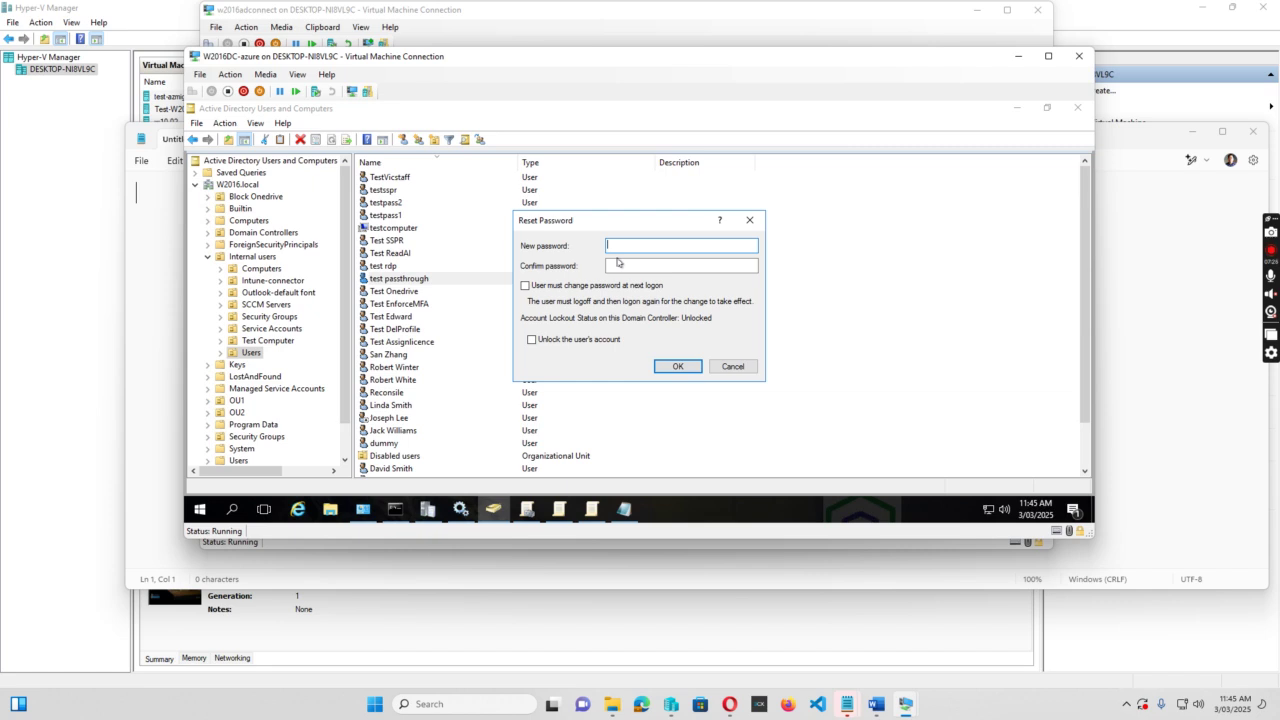
pyautogui.write('P')
pyautogui.click(680, 265)
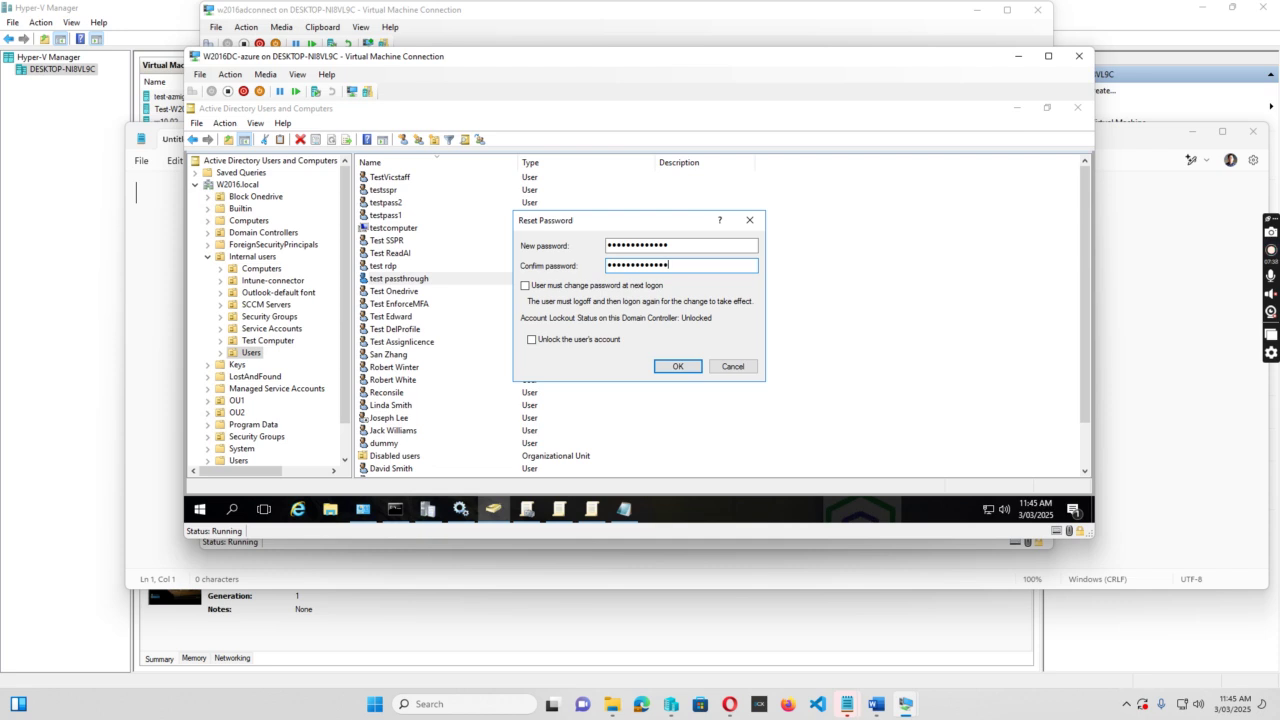
pyautogui.click(678, 366)
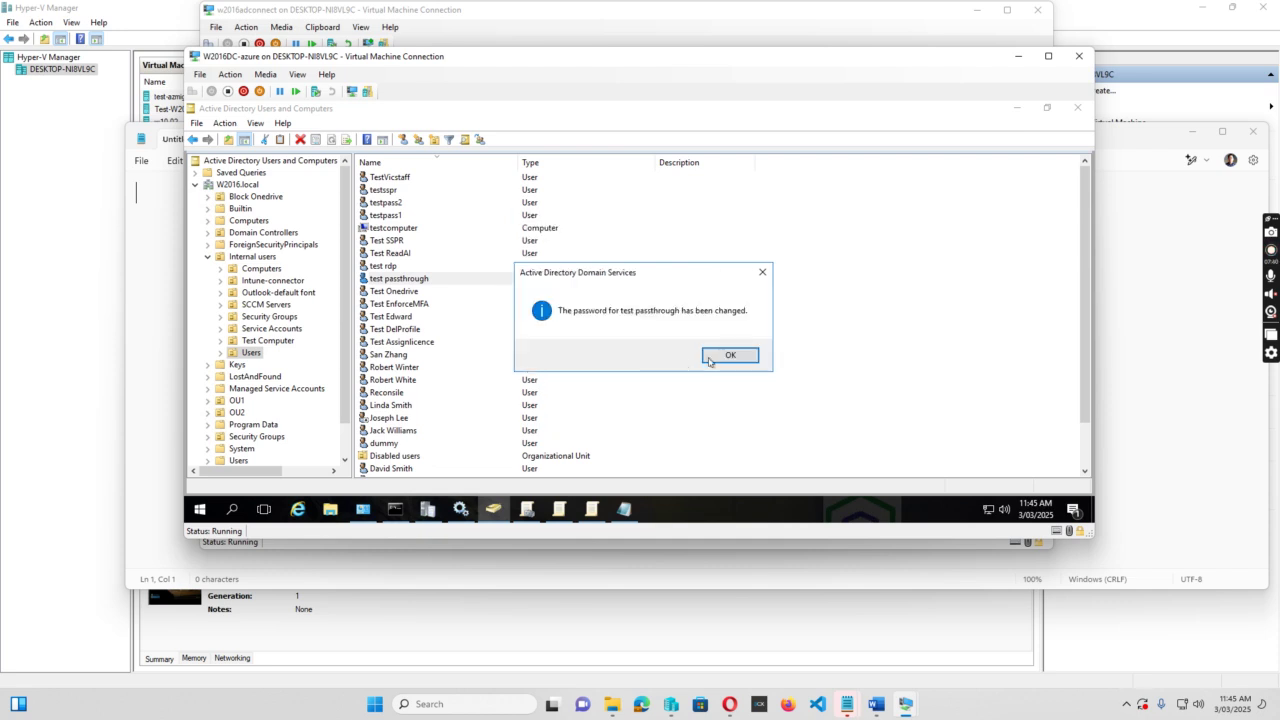
pyautogui.click(730, 356)
# Sign in to w2016adconnect as Other user with the test.passthrough user name and password.
pyautogui.moveTo(571, 60); pyautogui.dragTo(694, 341)
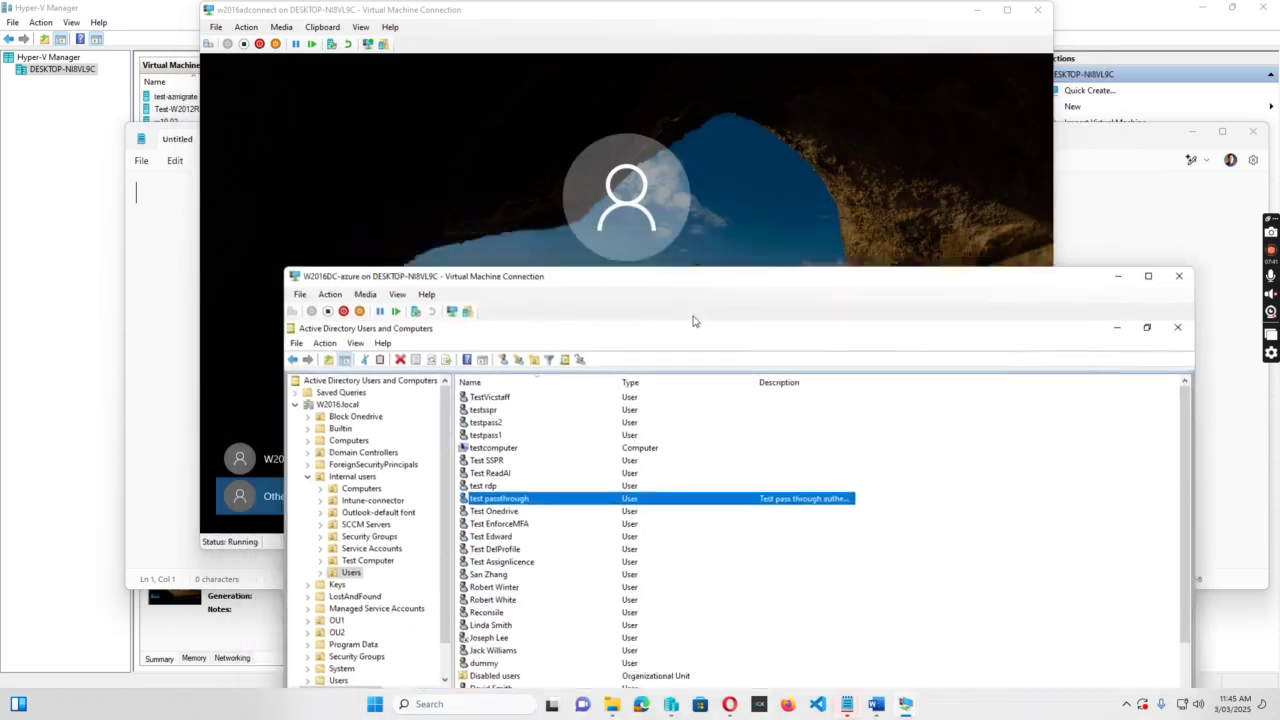
pyautogui.click(451, 217)
pyautogui.click(587, 348)
pyautogui.write('test.passthrou')
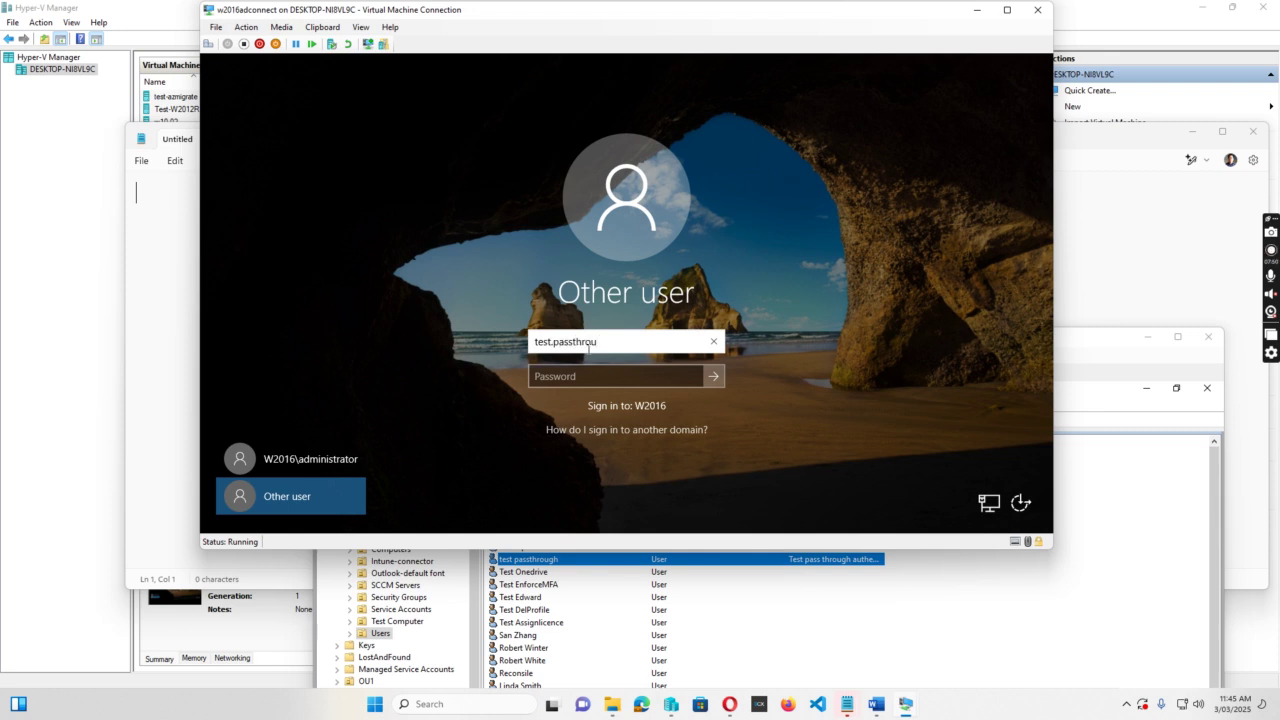
pyautogui.press('Tab')
pyautogui.write('••')
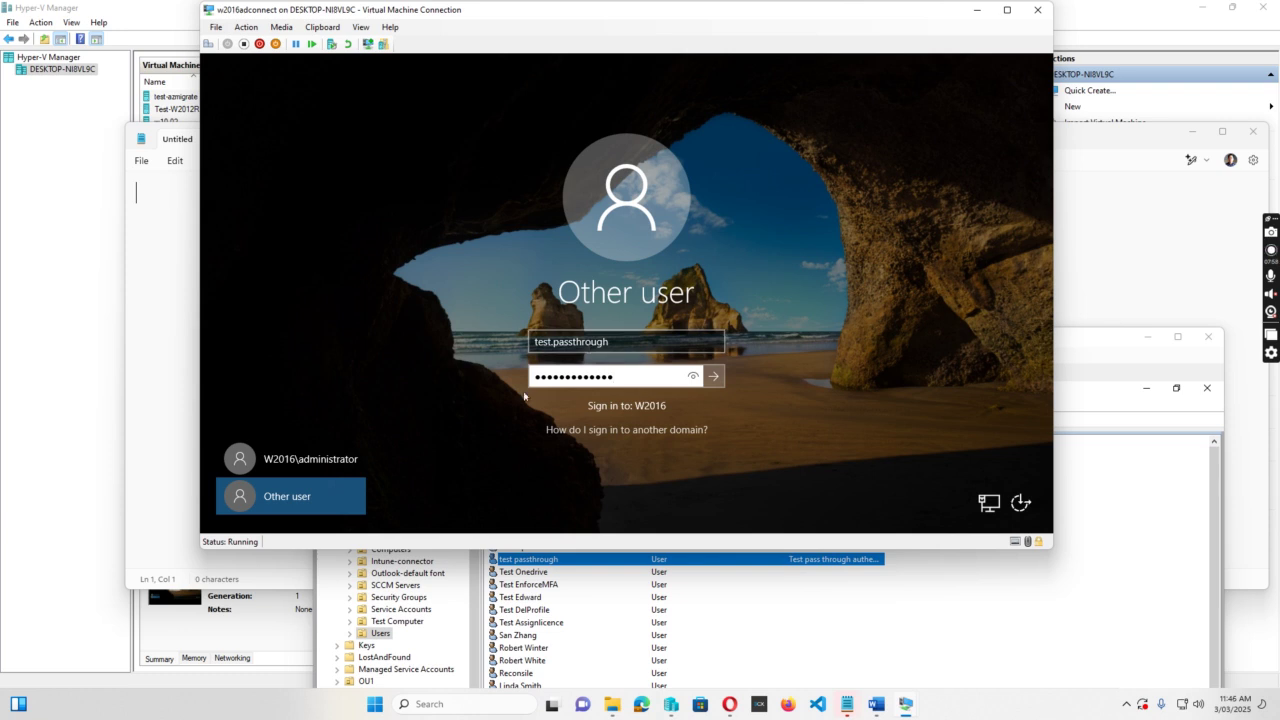
pyautogui.press('Return')
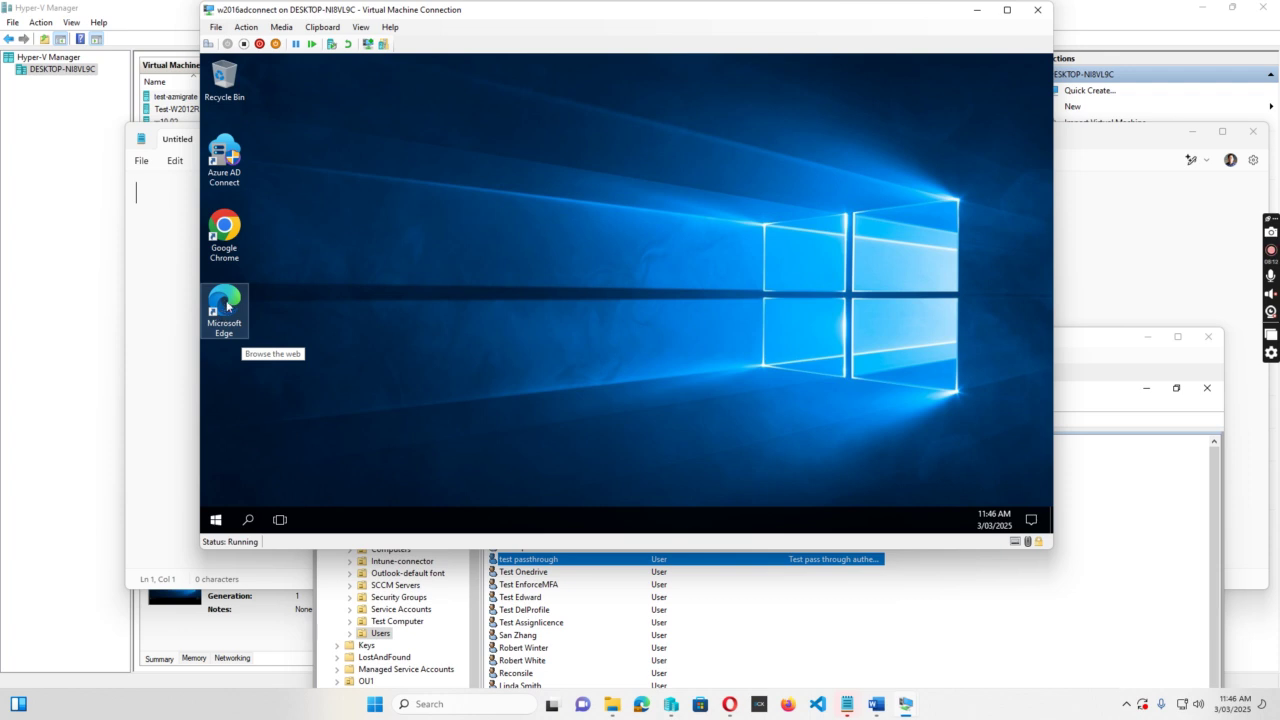
pyautogui.click(226, 305)
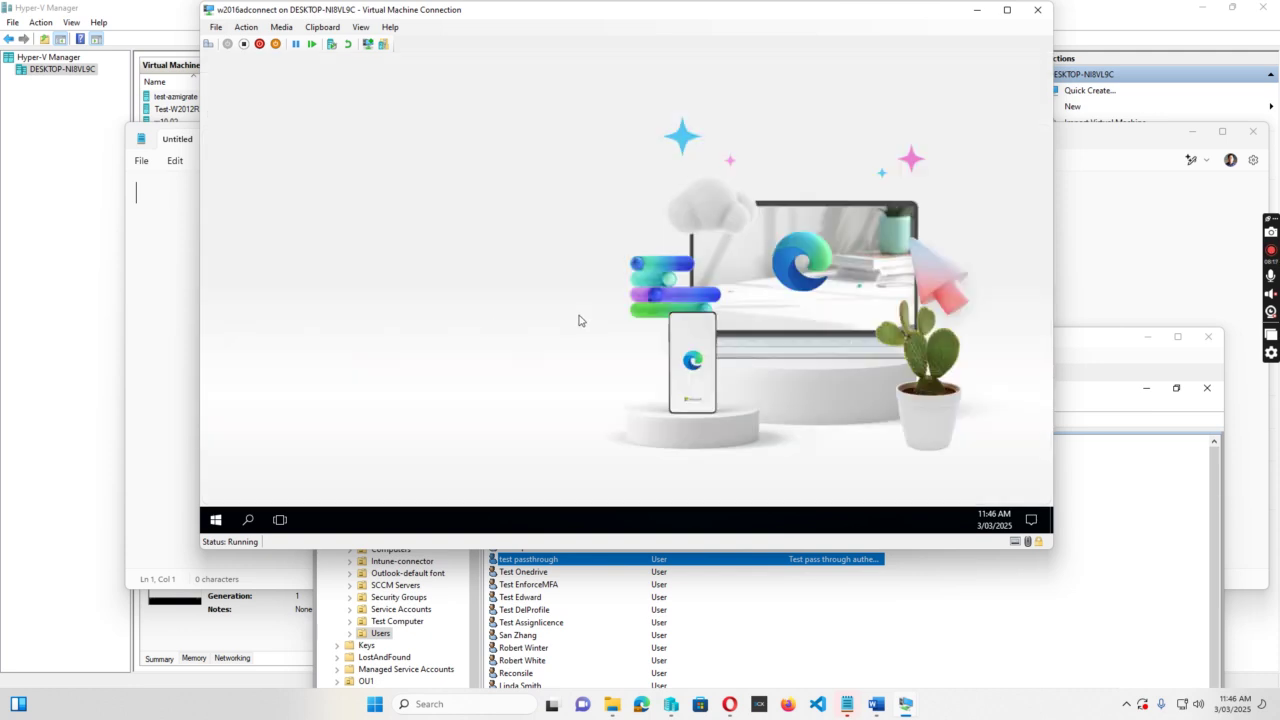
pyautogui.click(390, 436)
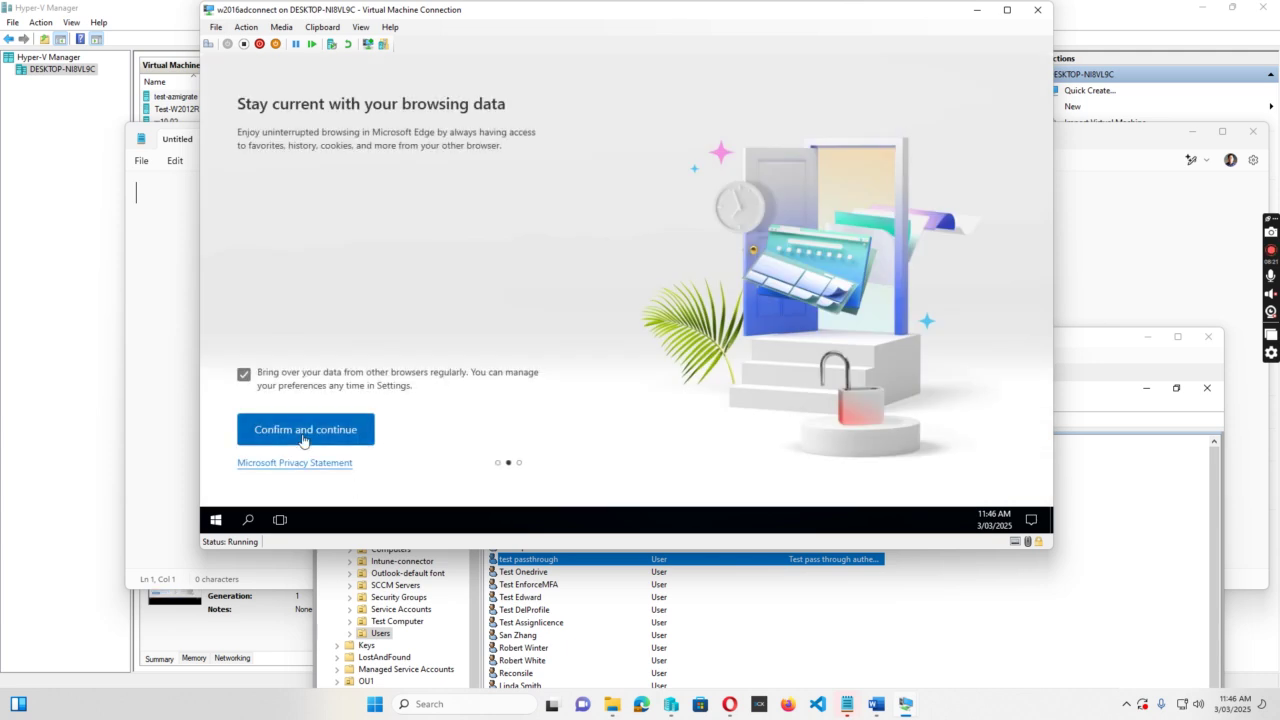
pyautogui.click(306, 432)
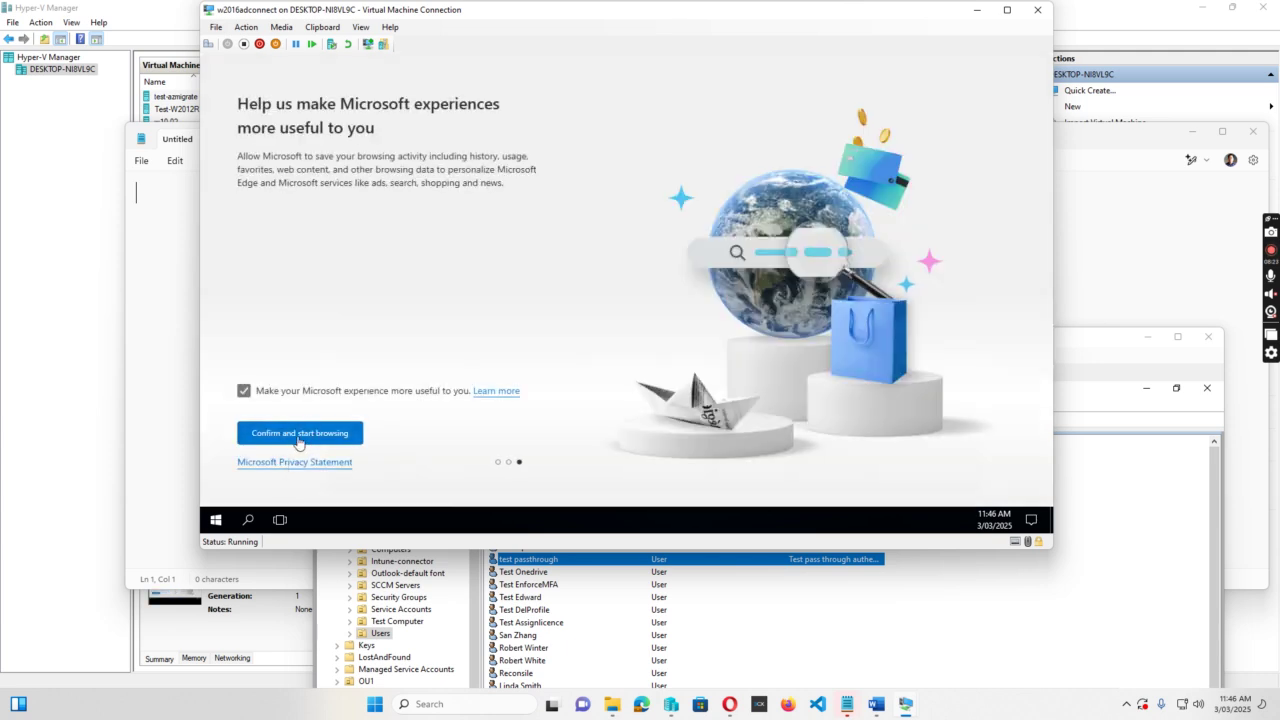
pyautogui.click(300, 436)
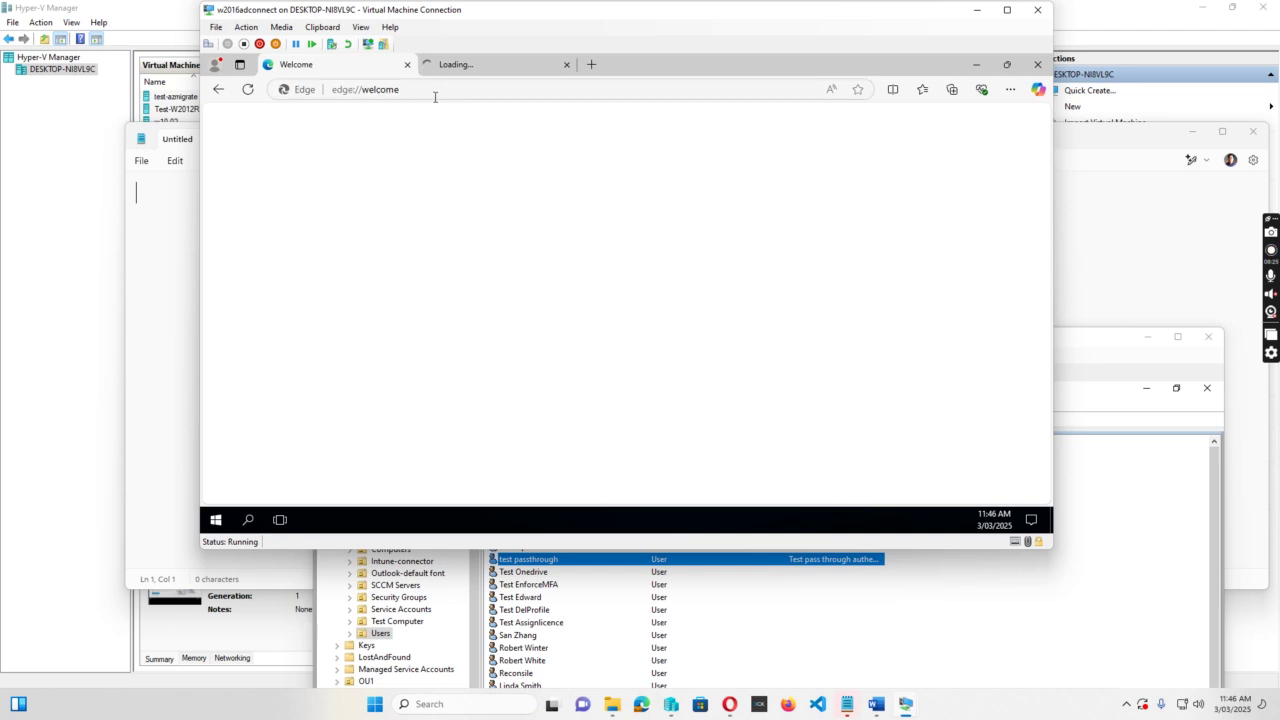
pyautogui.click(425, 90)
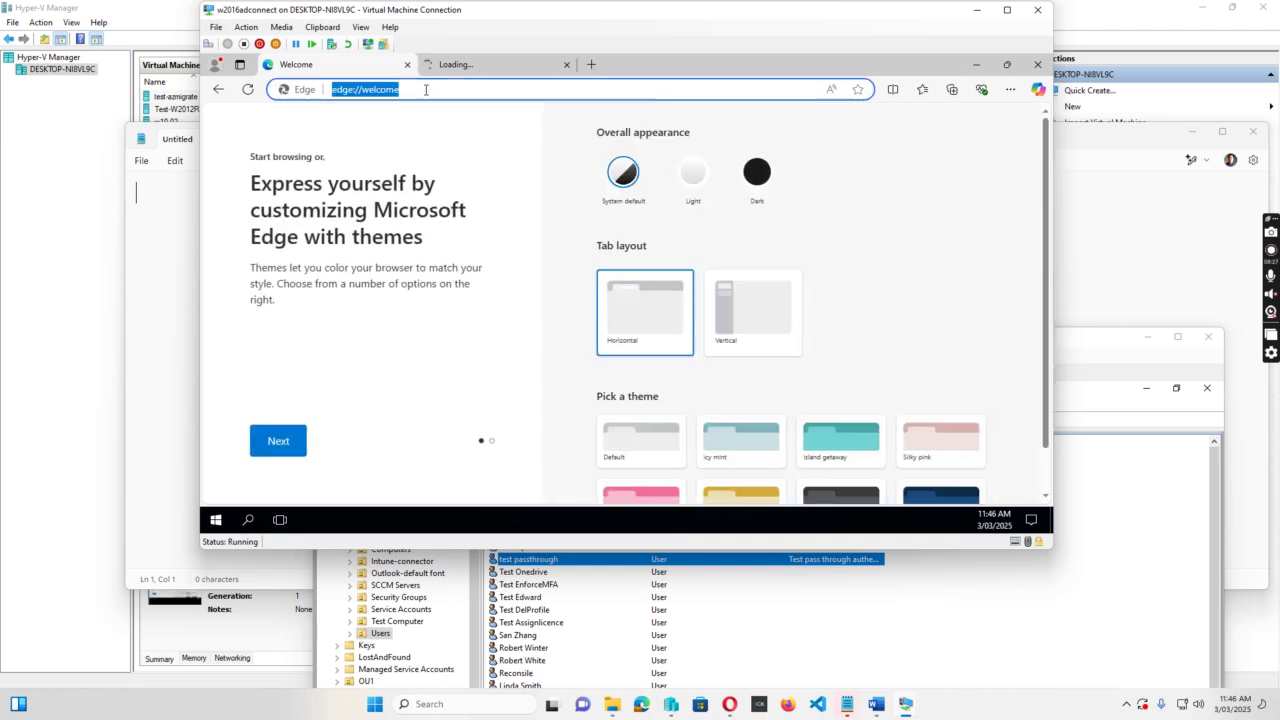
pyautogui.write('www')
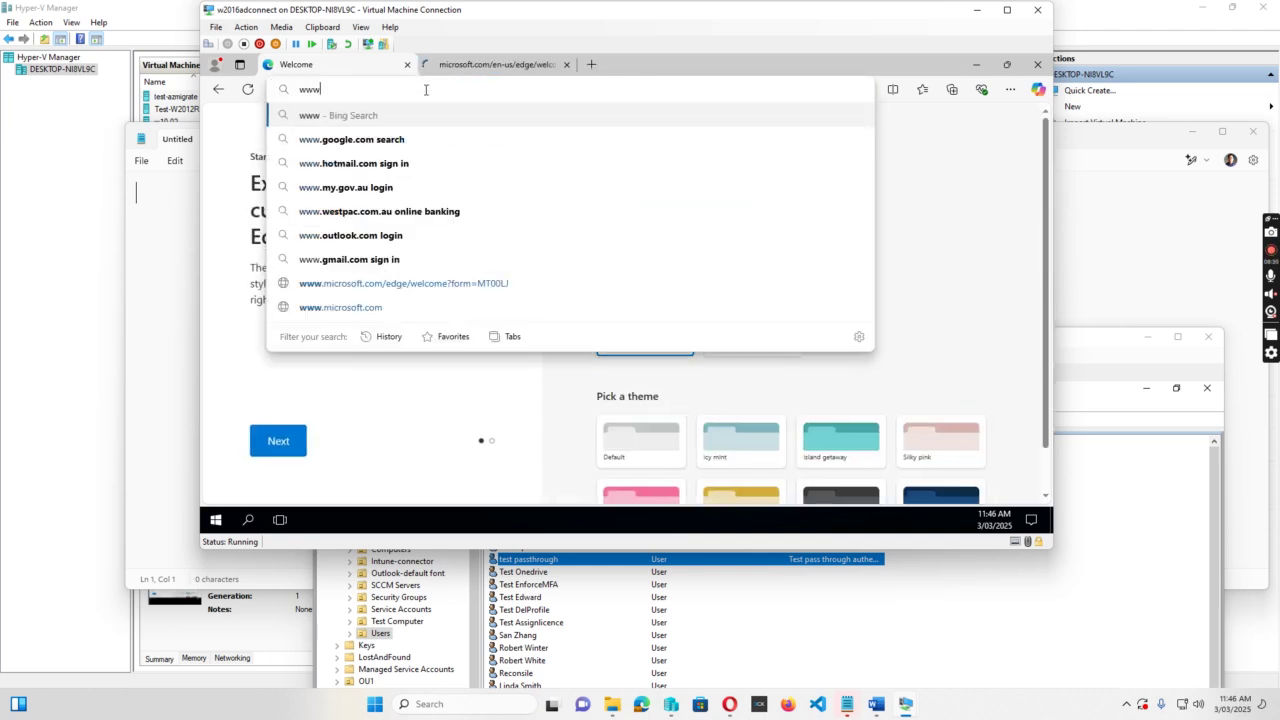
pyautogui.write('.office.com')
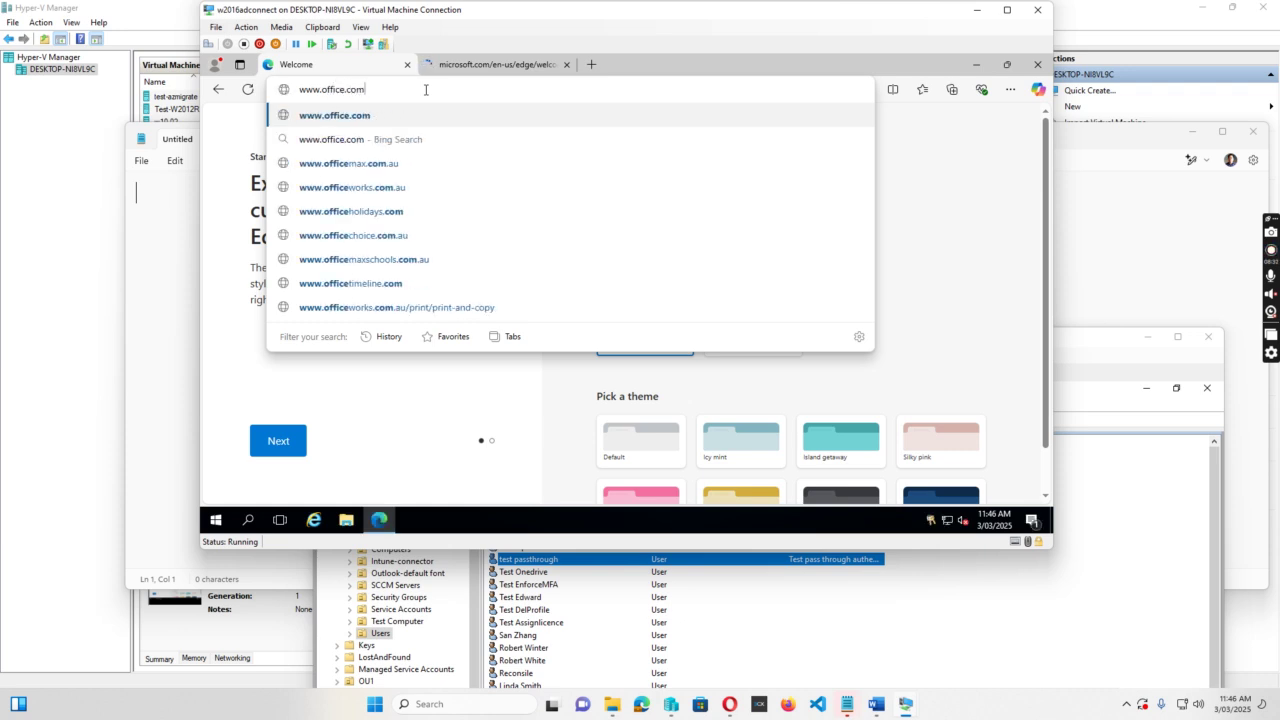
pyautogui.press('Return')
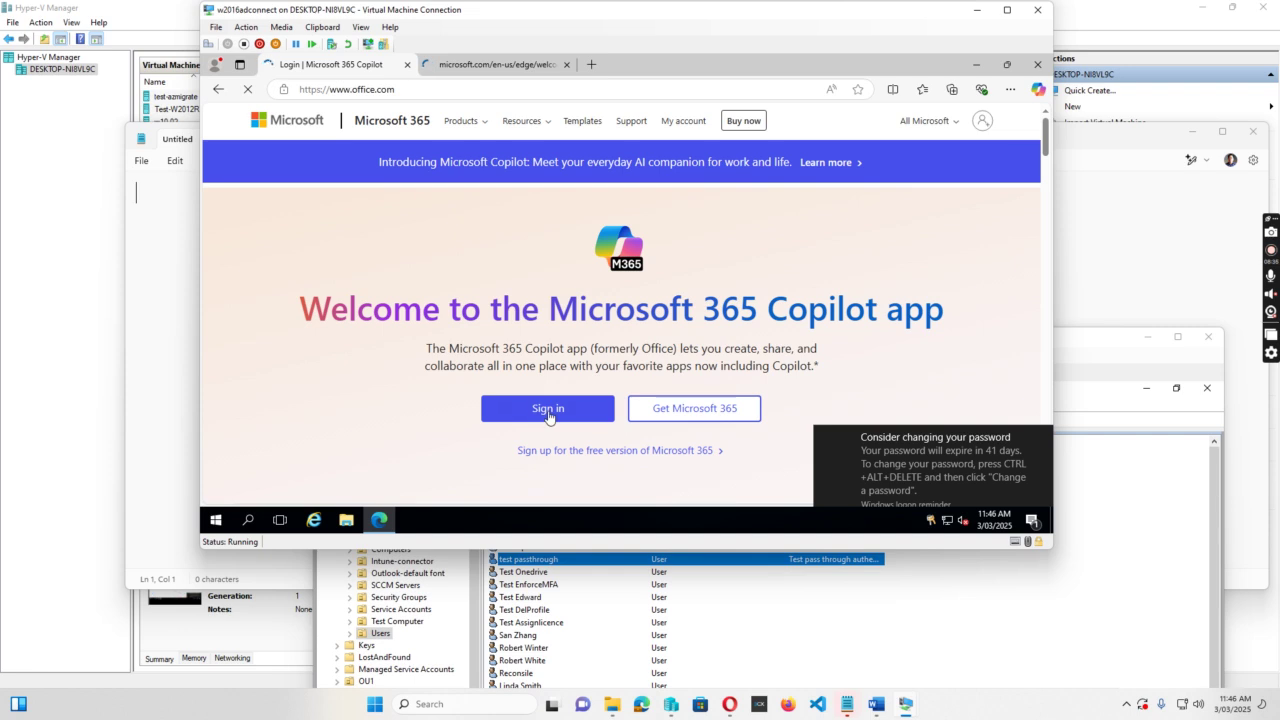
# Sign in to Microsoft 365 with the test user's e-mail address, no password needed.
pyautogui.click(550, 411)
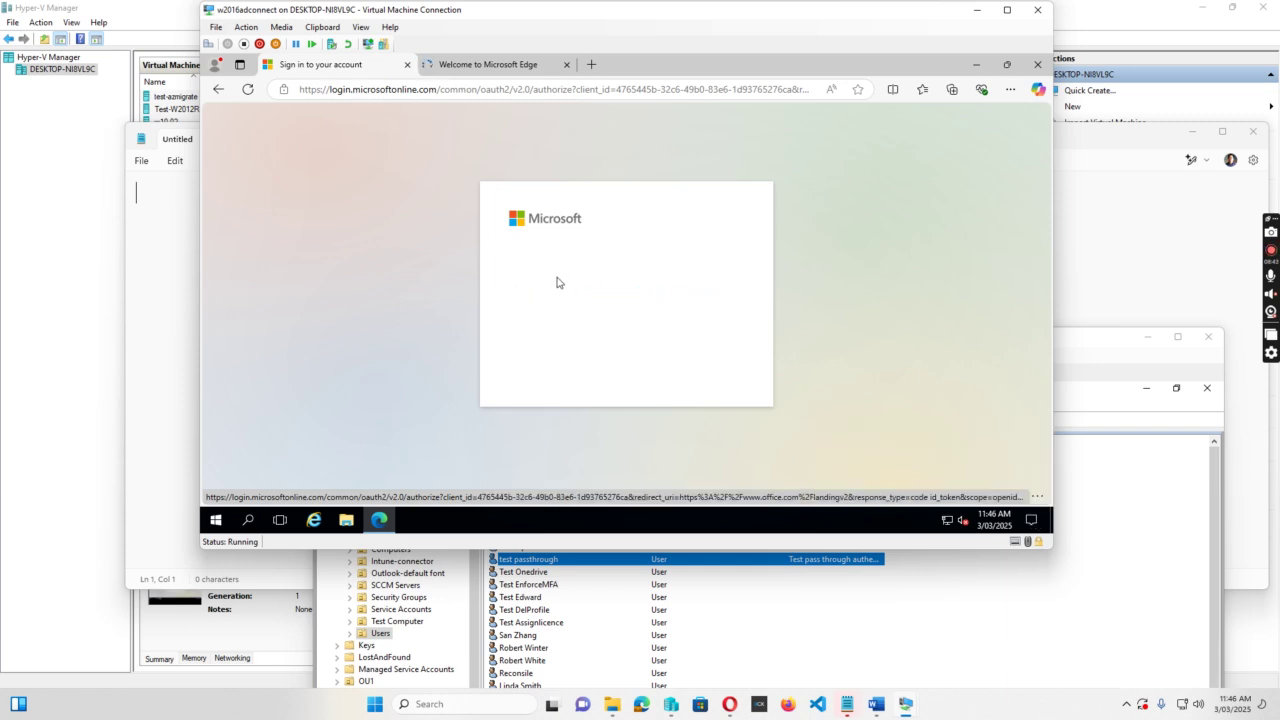
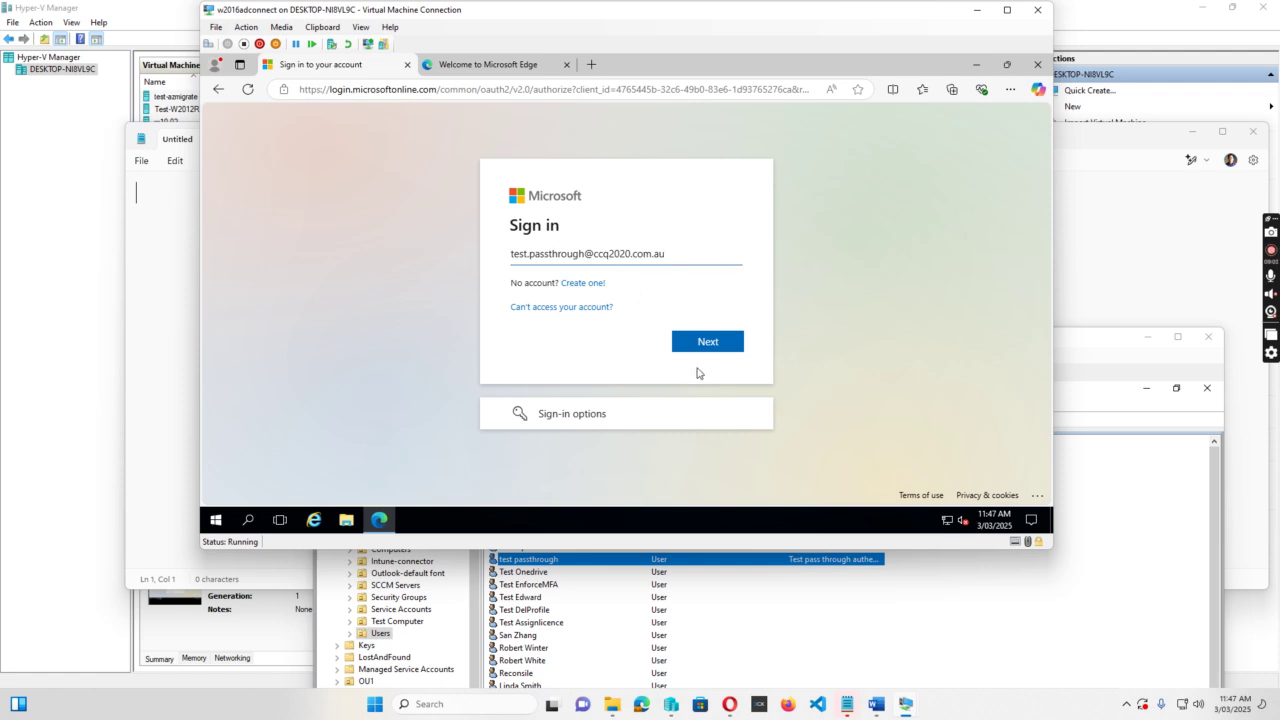
pyautogui.click(708, 343)
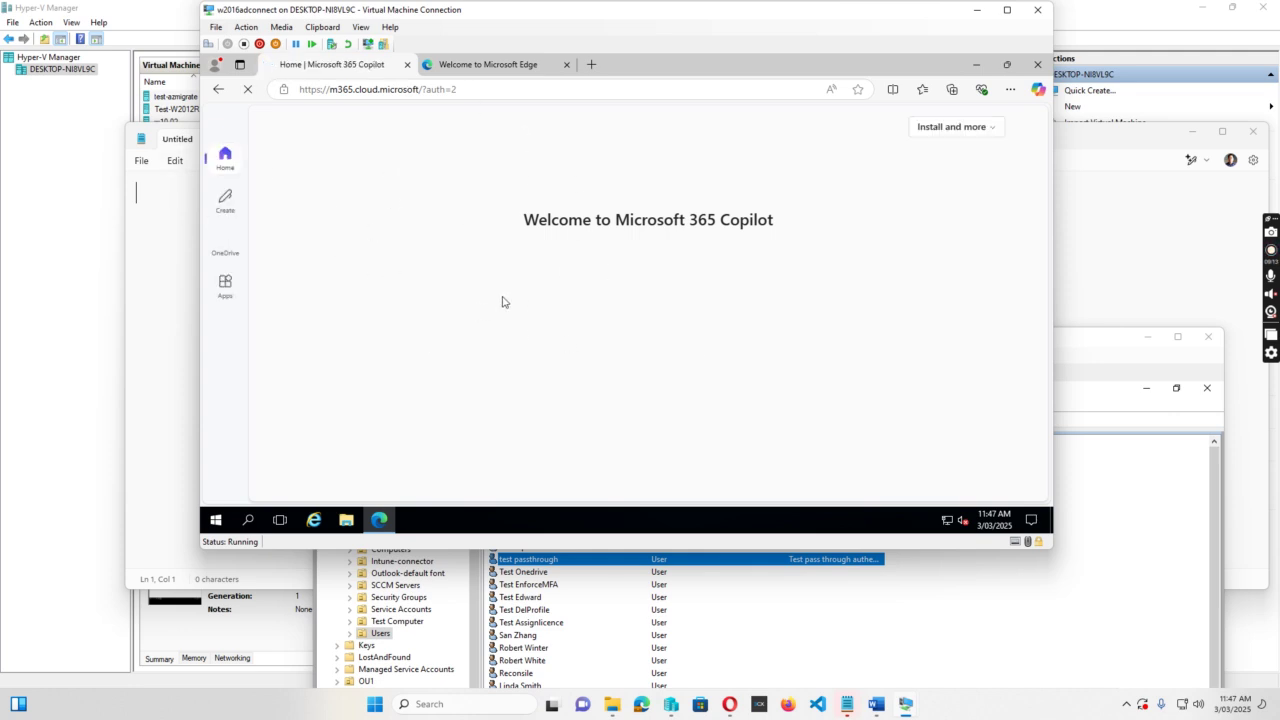
# Load myapps.microsoft.com in the second Edge tab, then bring the domain controller's user list forward.
pyautogui.click(478, 63)
pyautogui.click(484, 89)
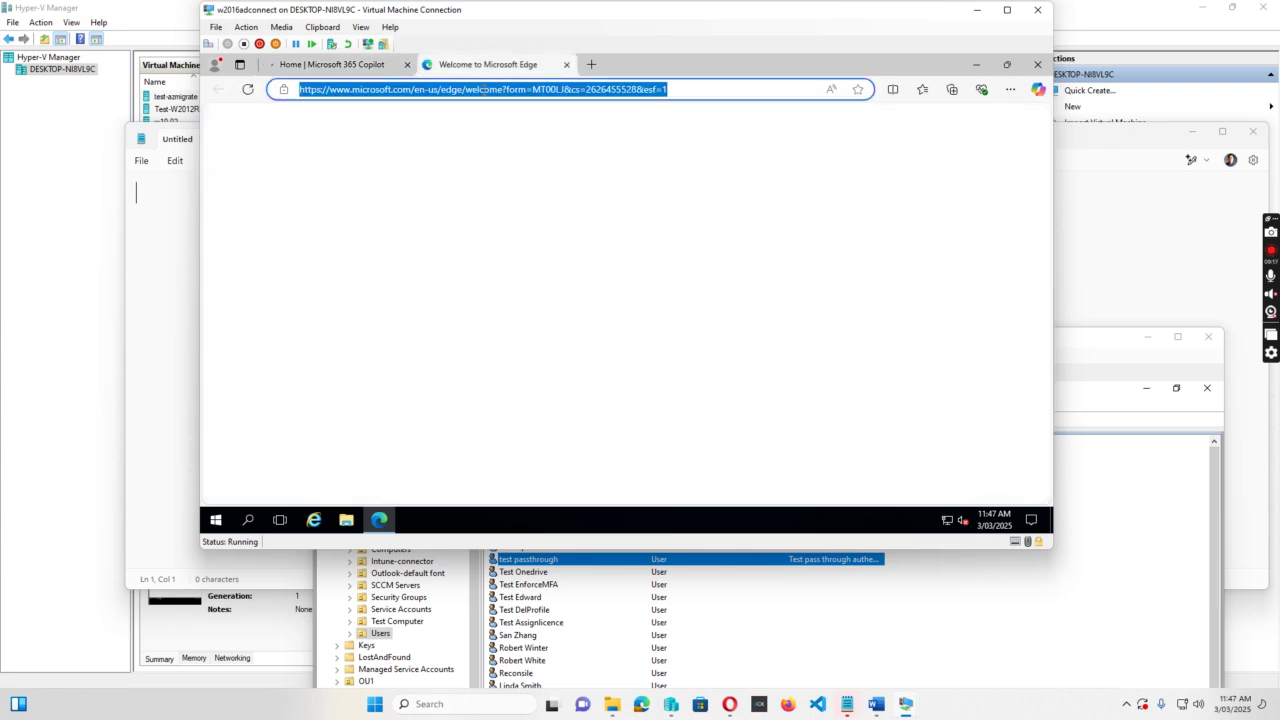
pyautogui.write('my')
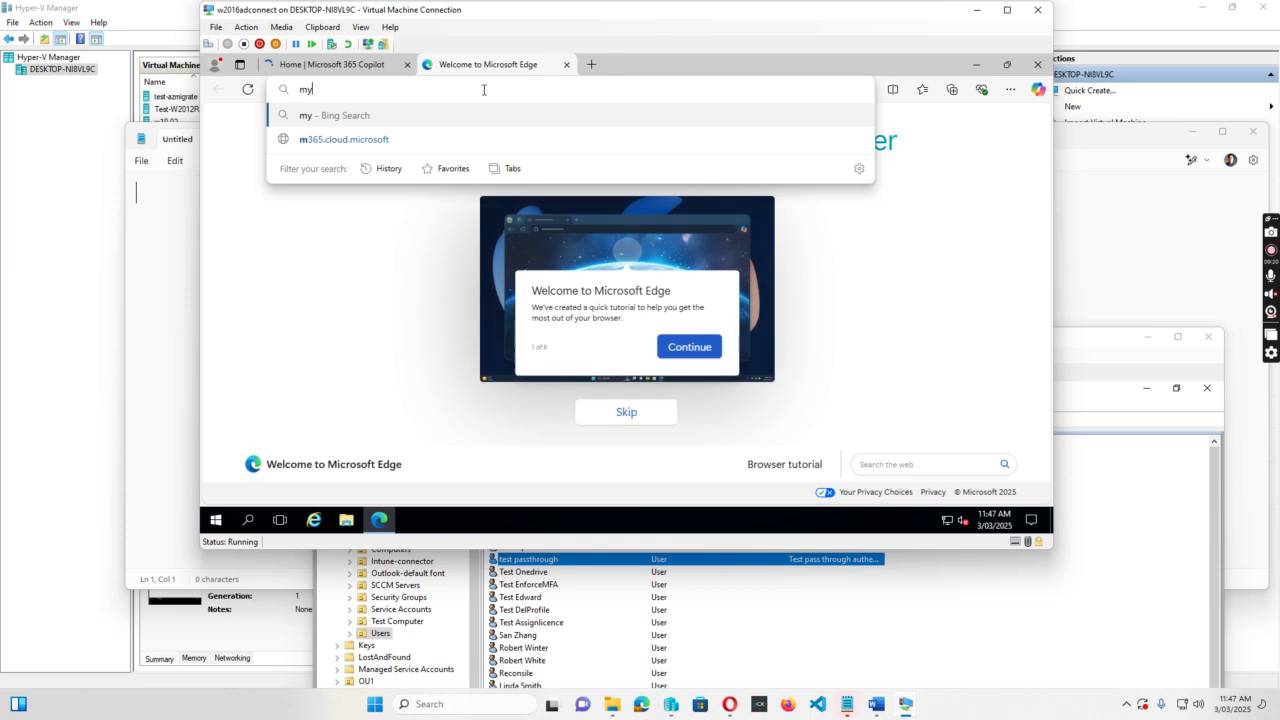
pyautogui.write('apps.m')
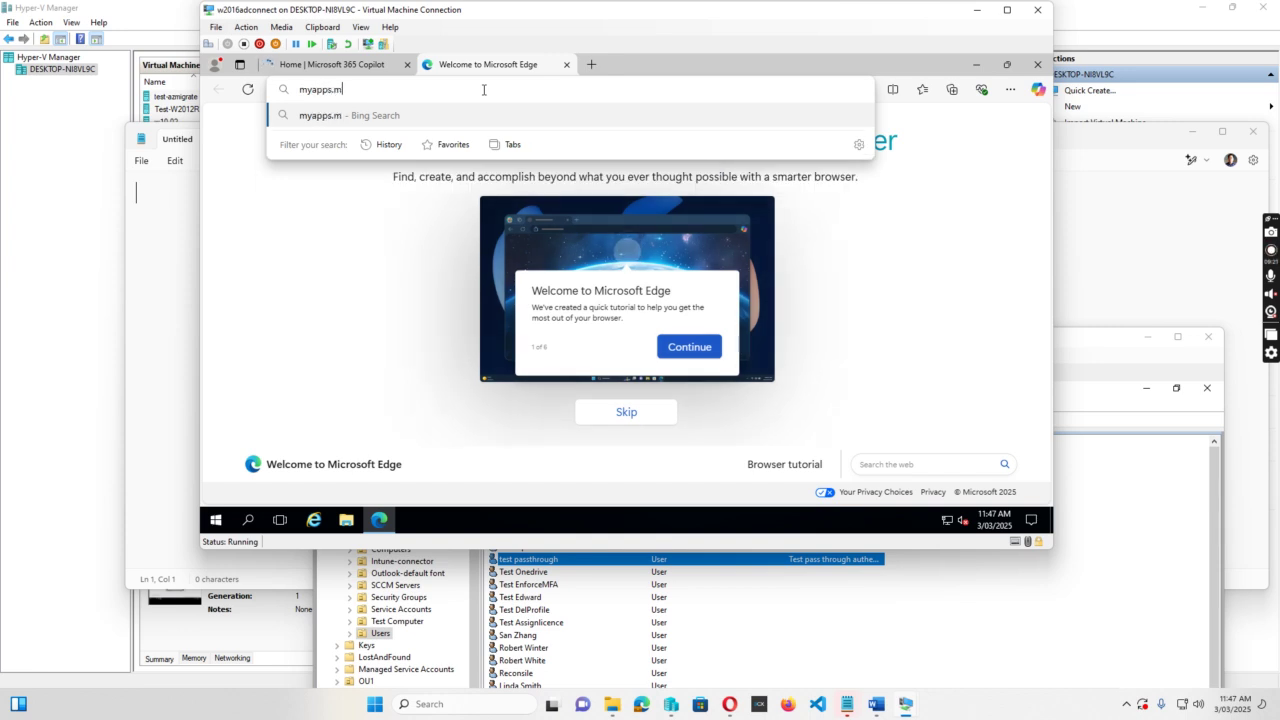
pyautogui.write('icrosoft.com')
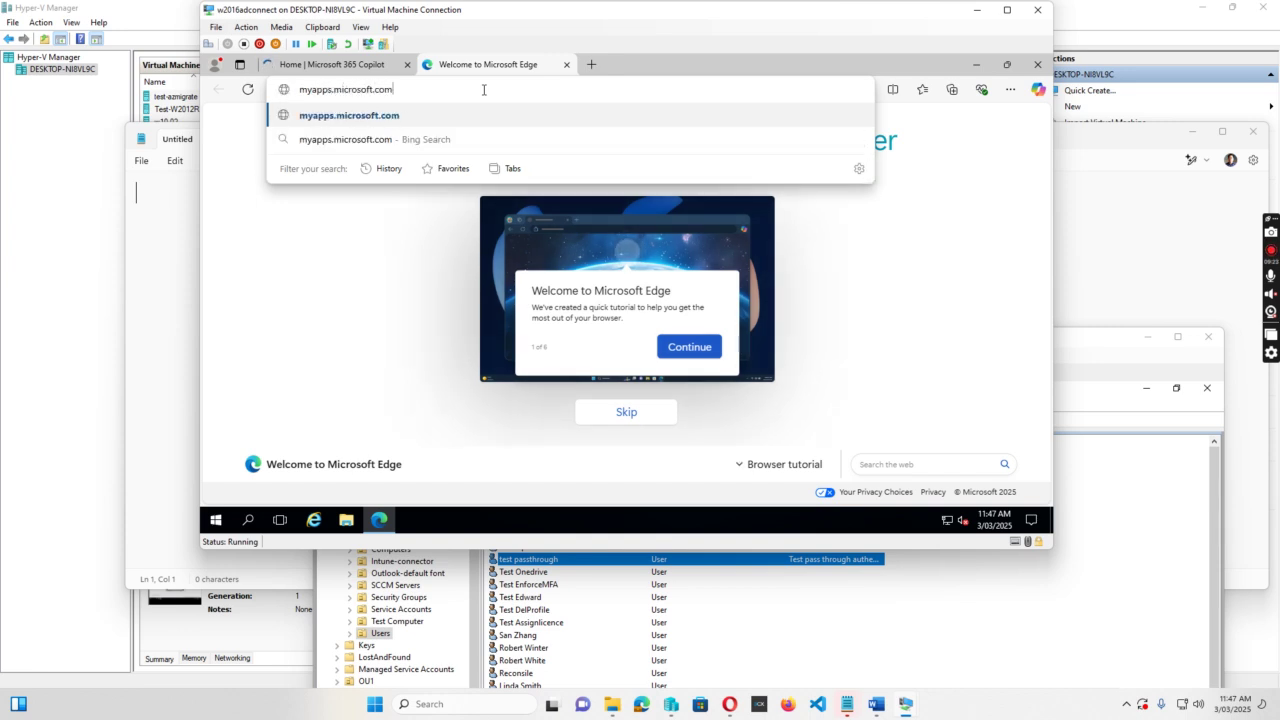
pyautogui.press('Return')
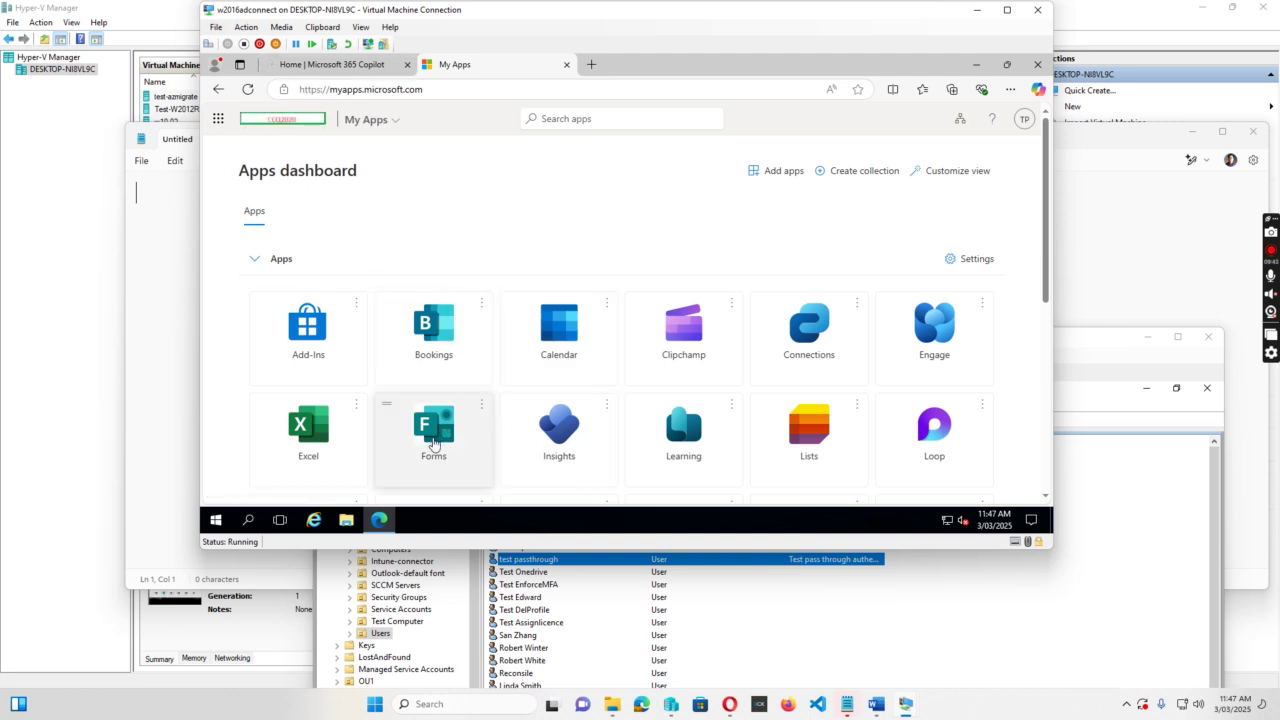
pyautogui.click(553, 566)
pyautogui.moveTo(714, 344); pyautogui.dragTo(706, 272)
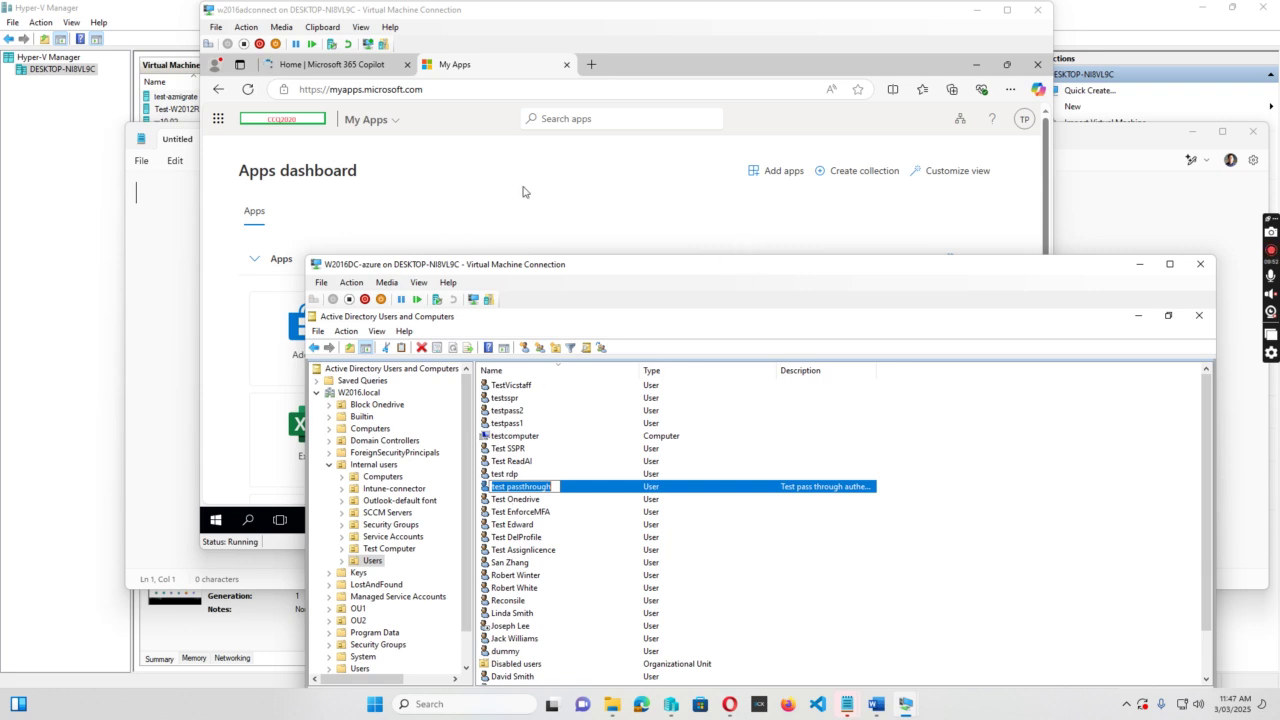
# Find the new test.passthrough profile folder under C:\Users, then return to the Microsoft 365 Copilot home tab.
pyautogui.click(609, 207)
pyautogui.click(347, 521)
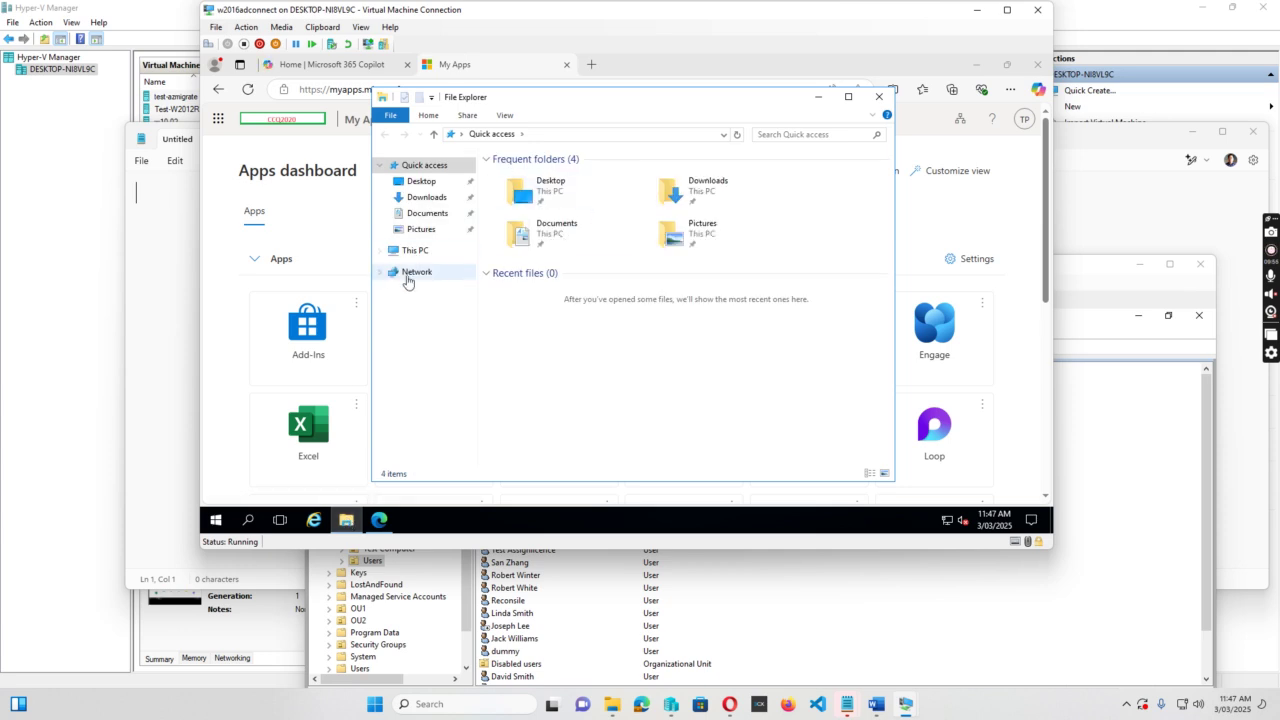
pyautogui.click(418, 251)
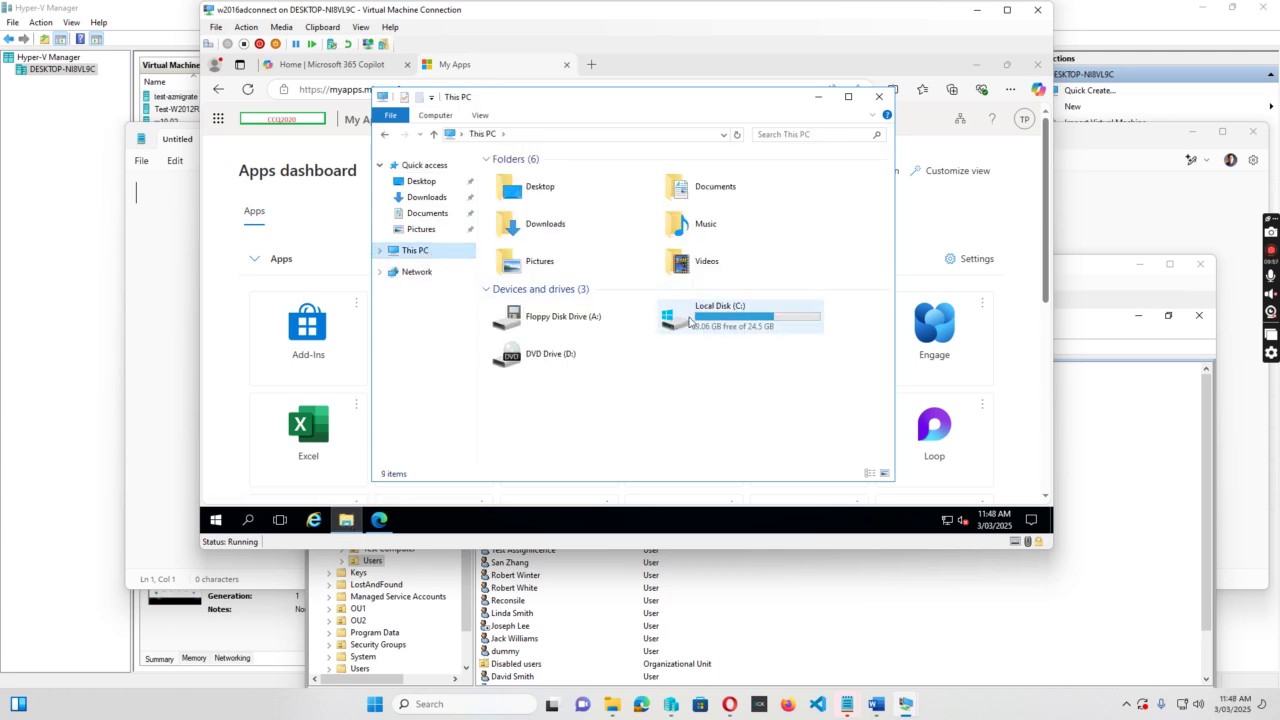
pyautogui.doubleClick(716, 318)
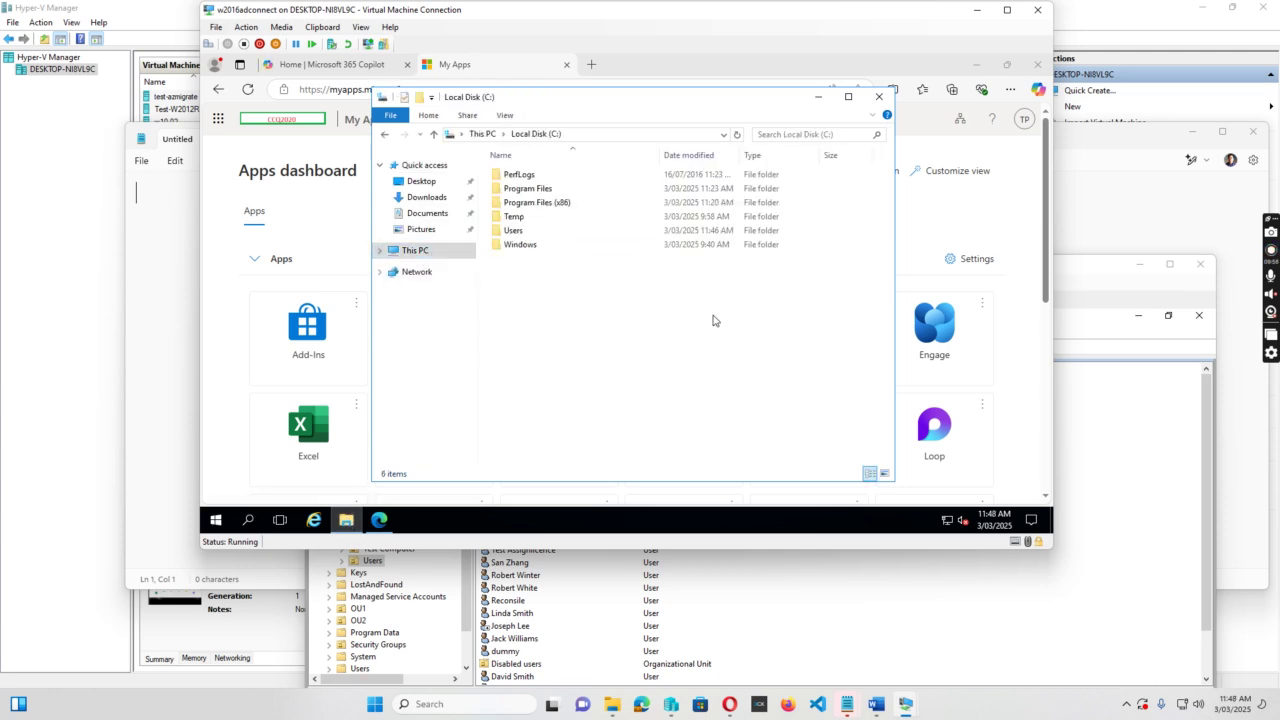
pyautogui.doubleClick(514, 231)
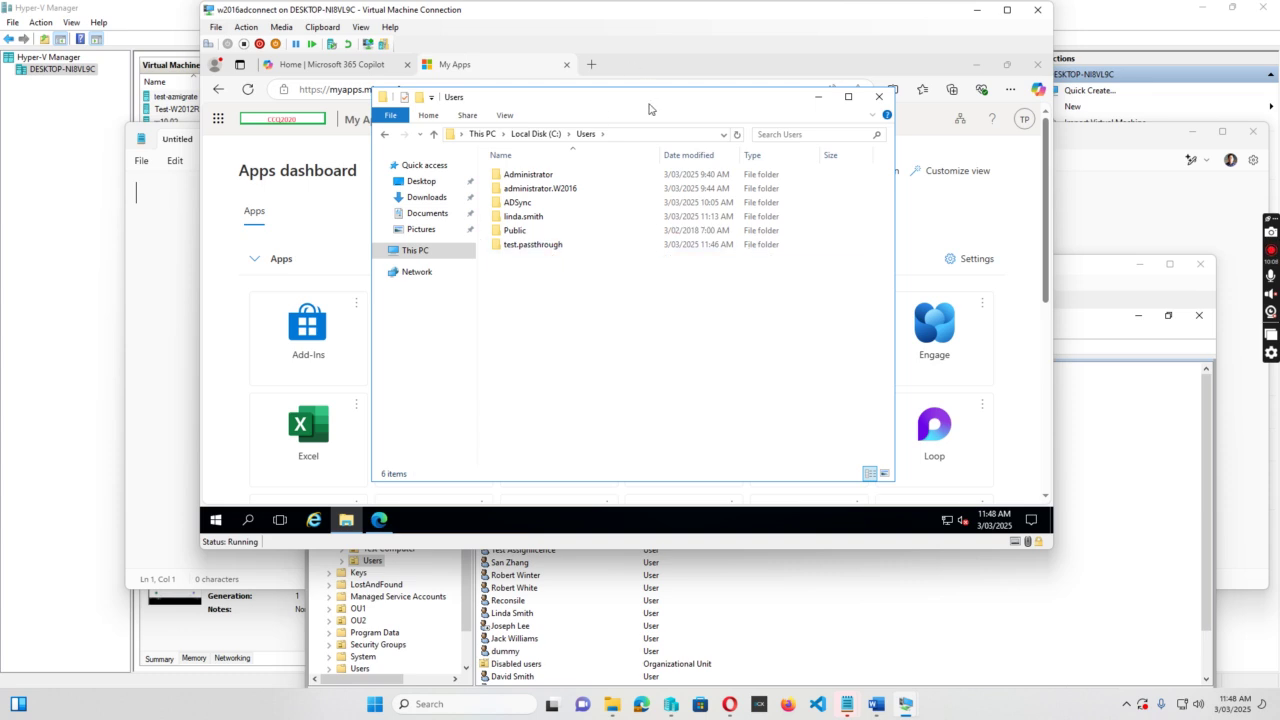
pyautogui.moveTo(689, 160); pyautogui.dragTo(709, 197)
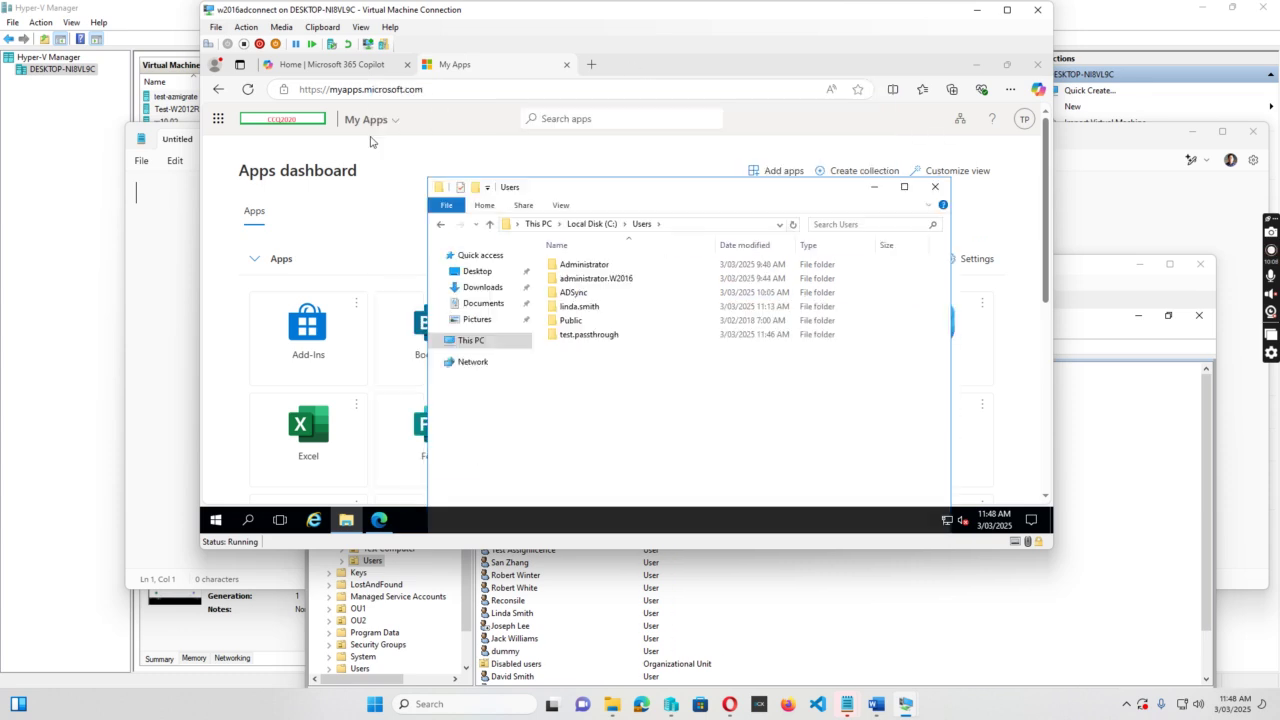
pyautogui.click(355, 66)
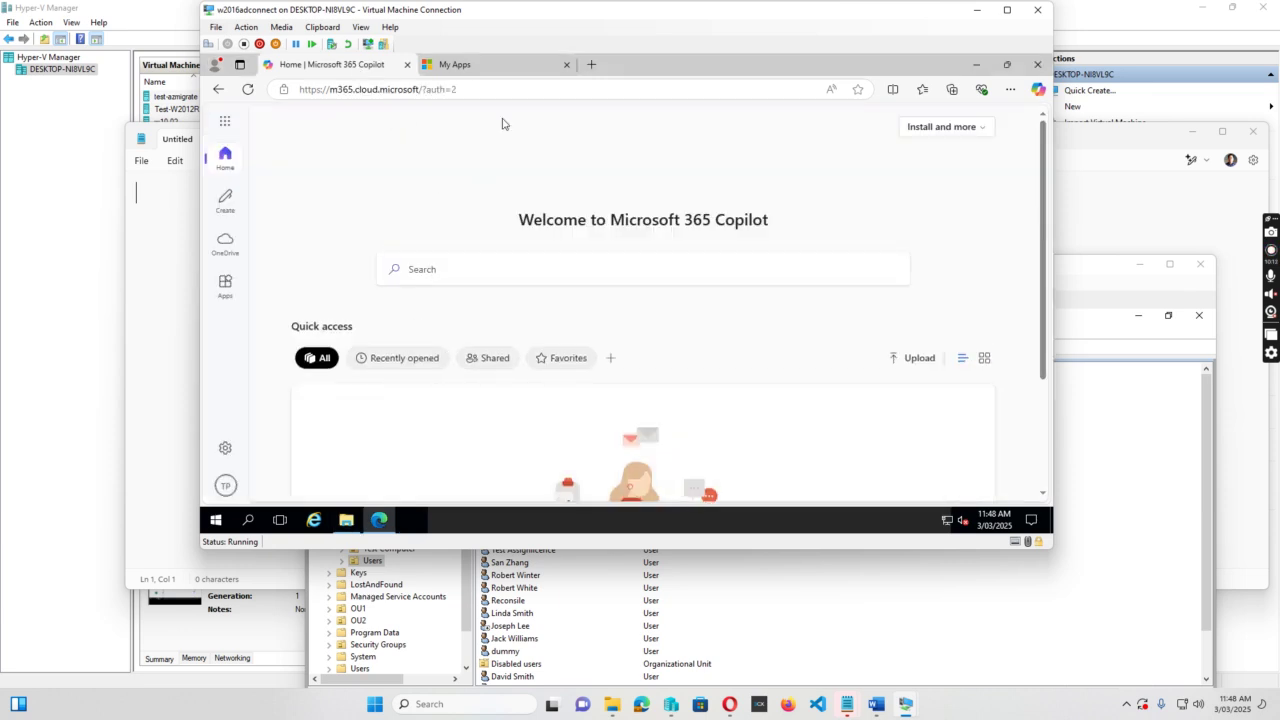